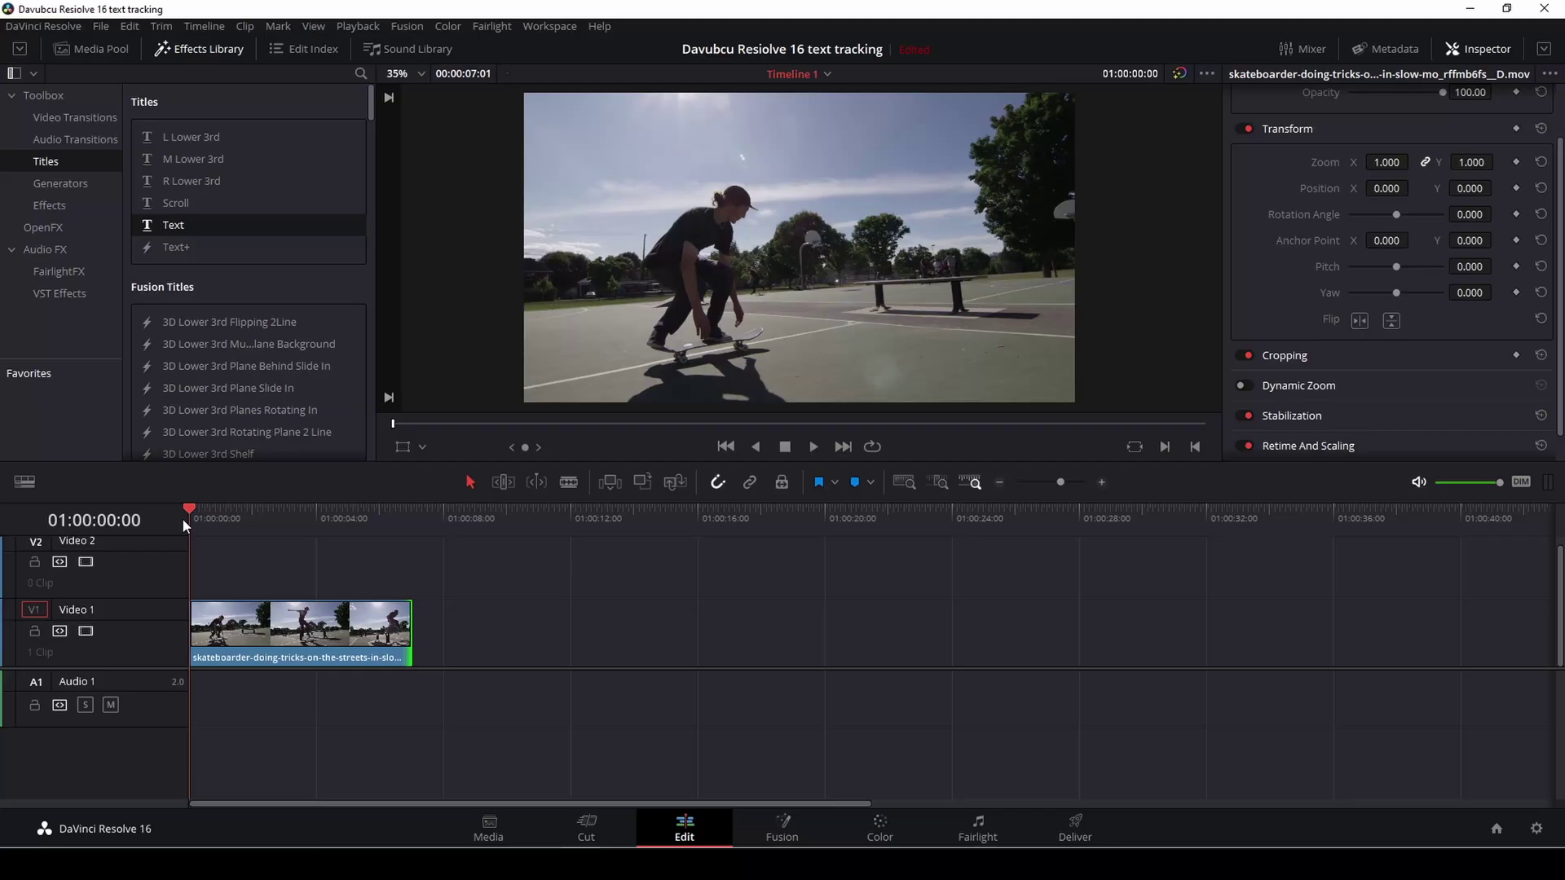
- Review the jump, then blade-cut the skateboarding clip at 01:00:02:09 and play on from the cut
key(space)
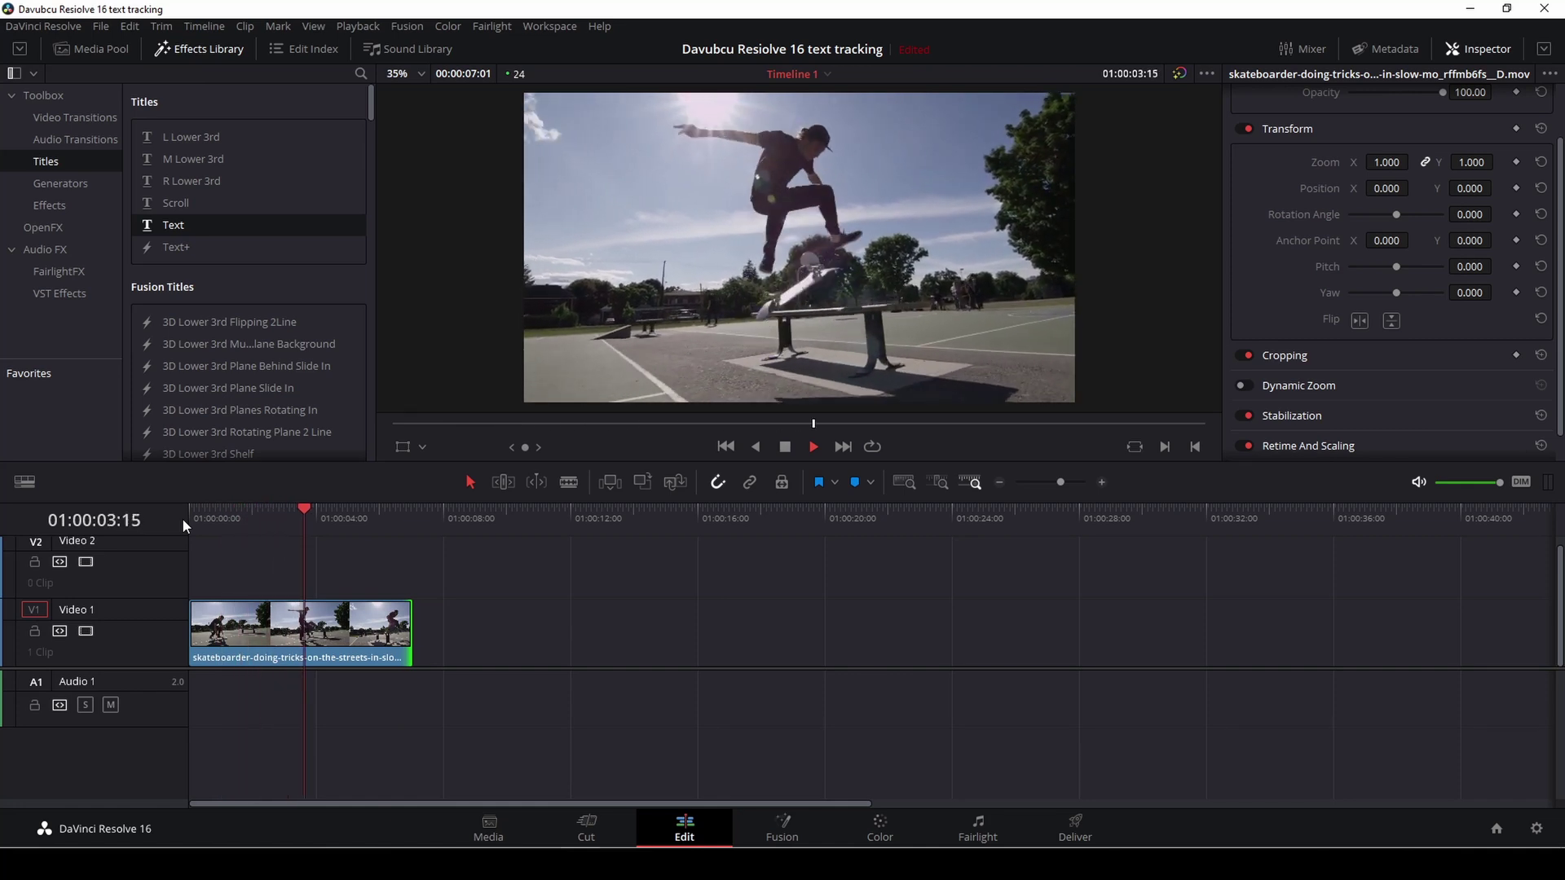
click(336, 514)
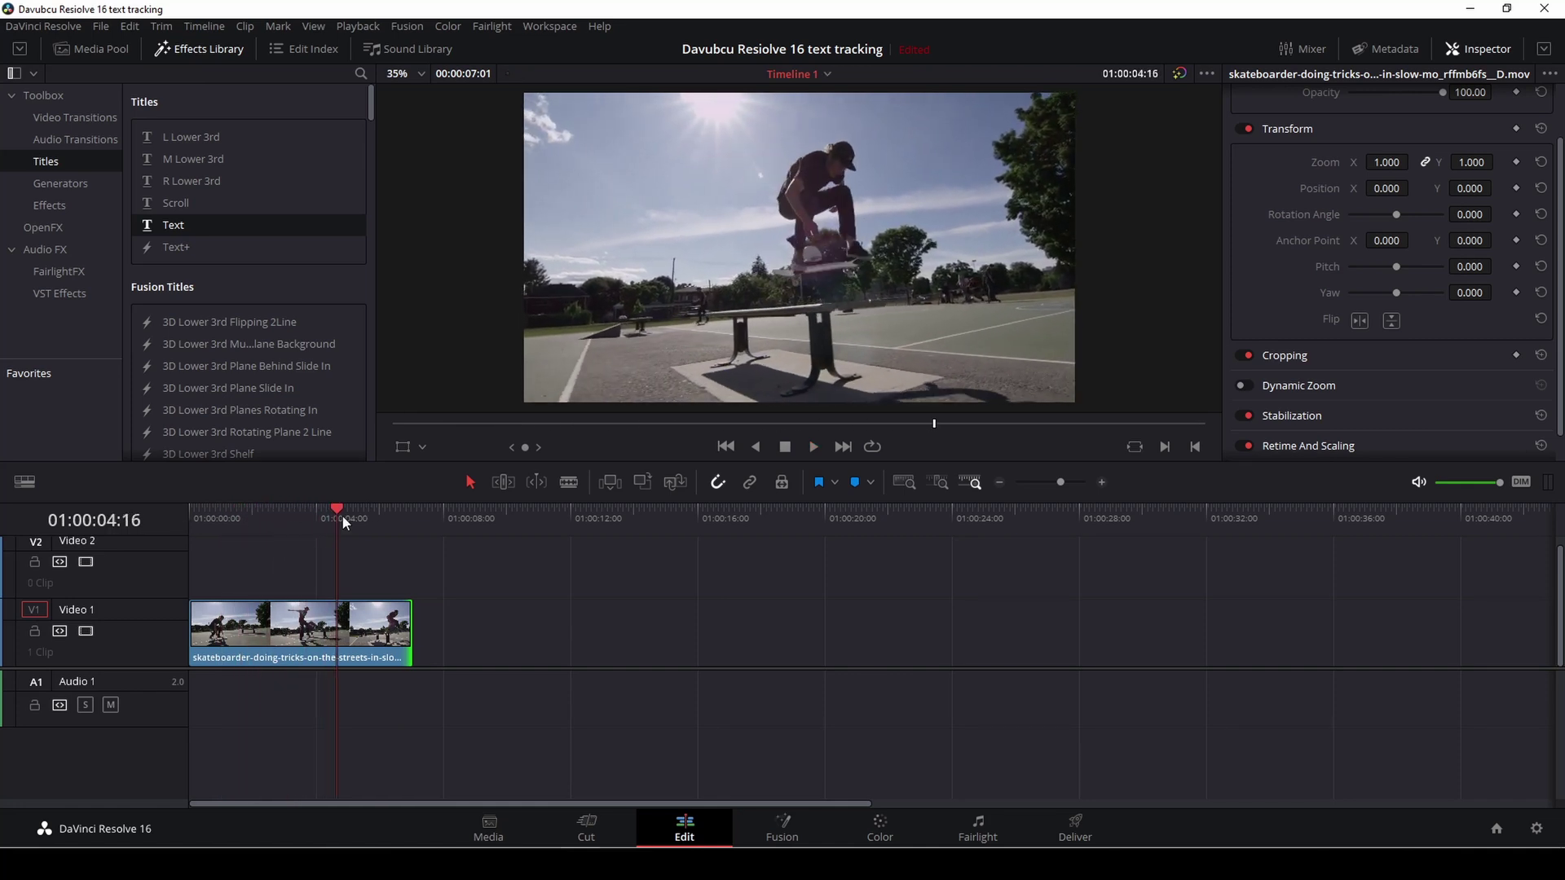
drag(344, 516, 265, 517)
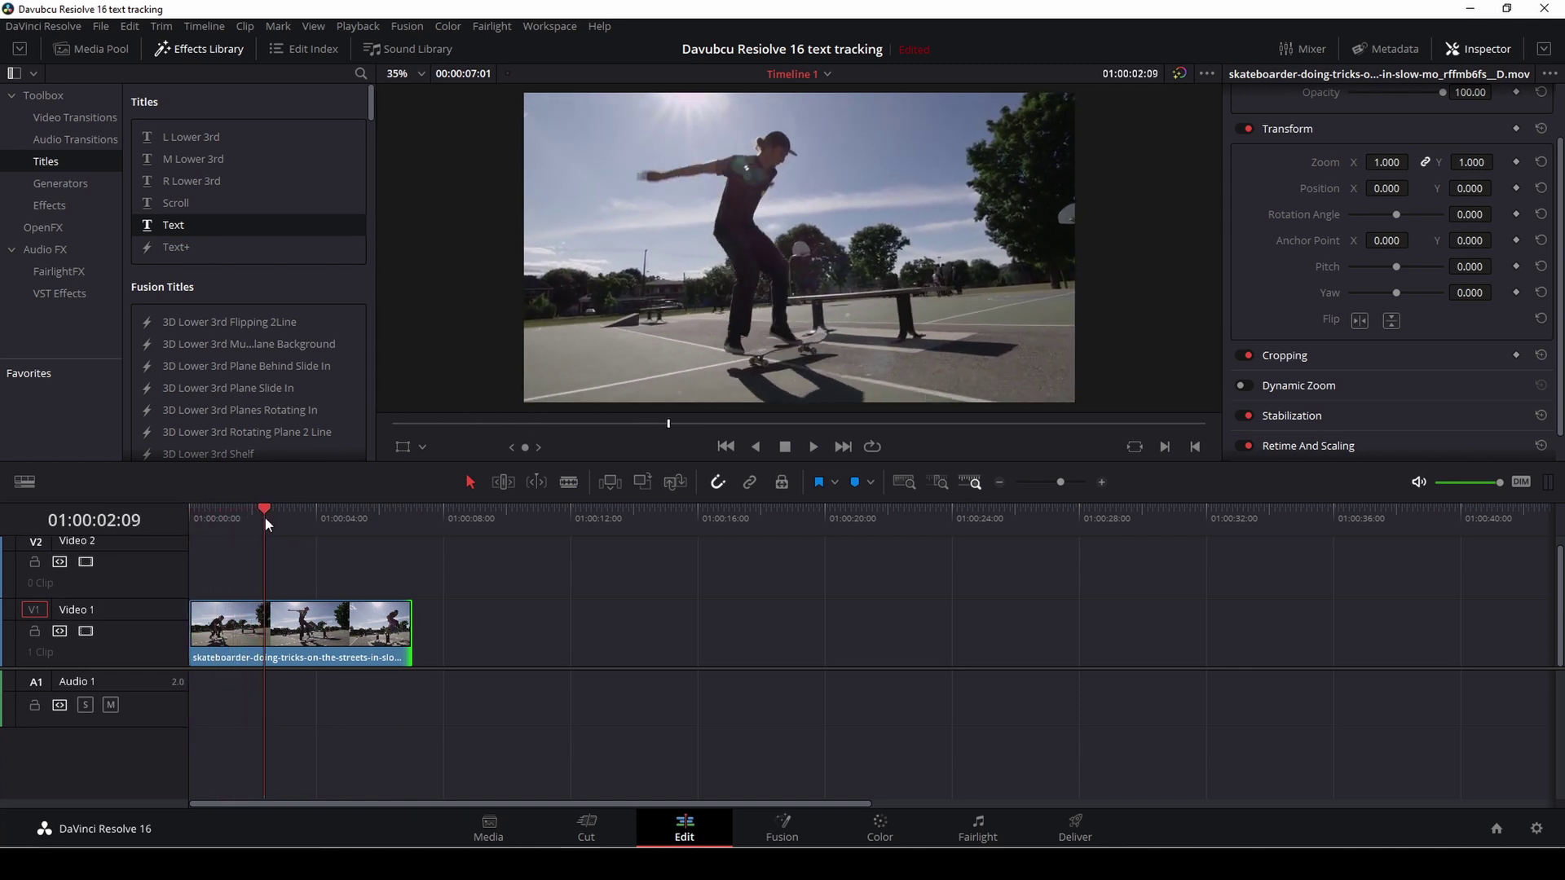
key(b)
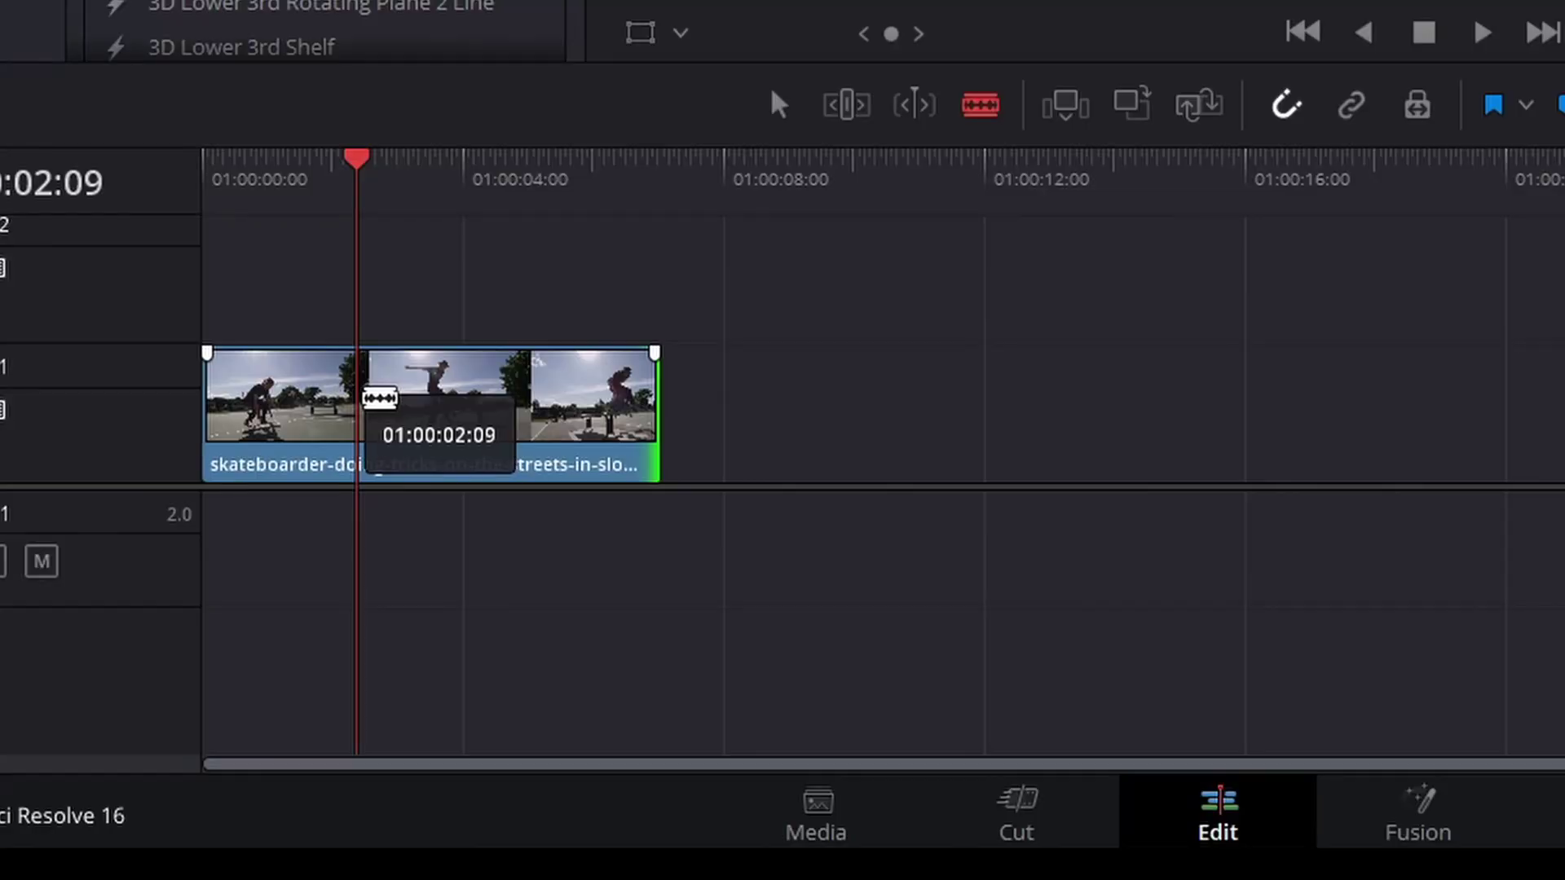
click(379, 398)
key(space)
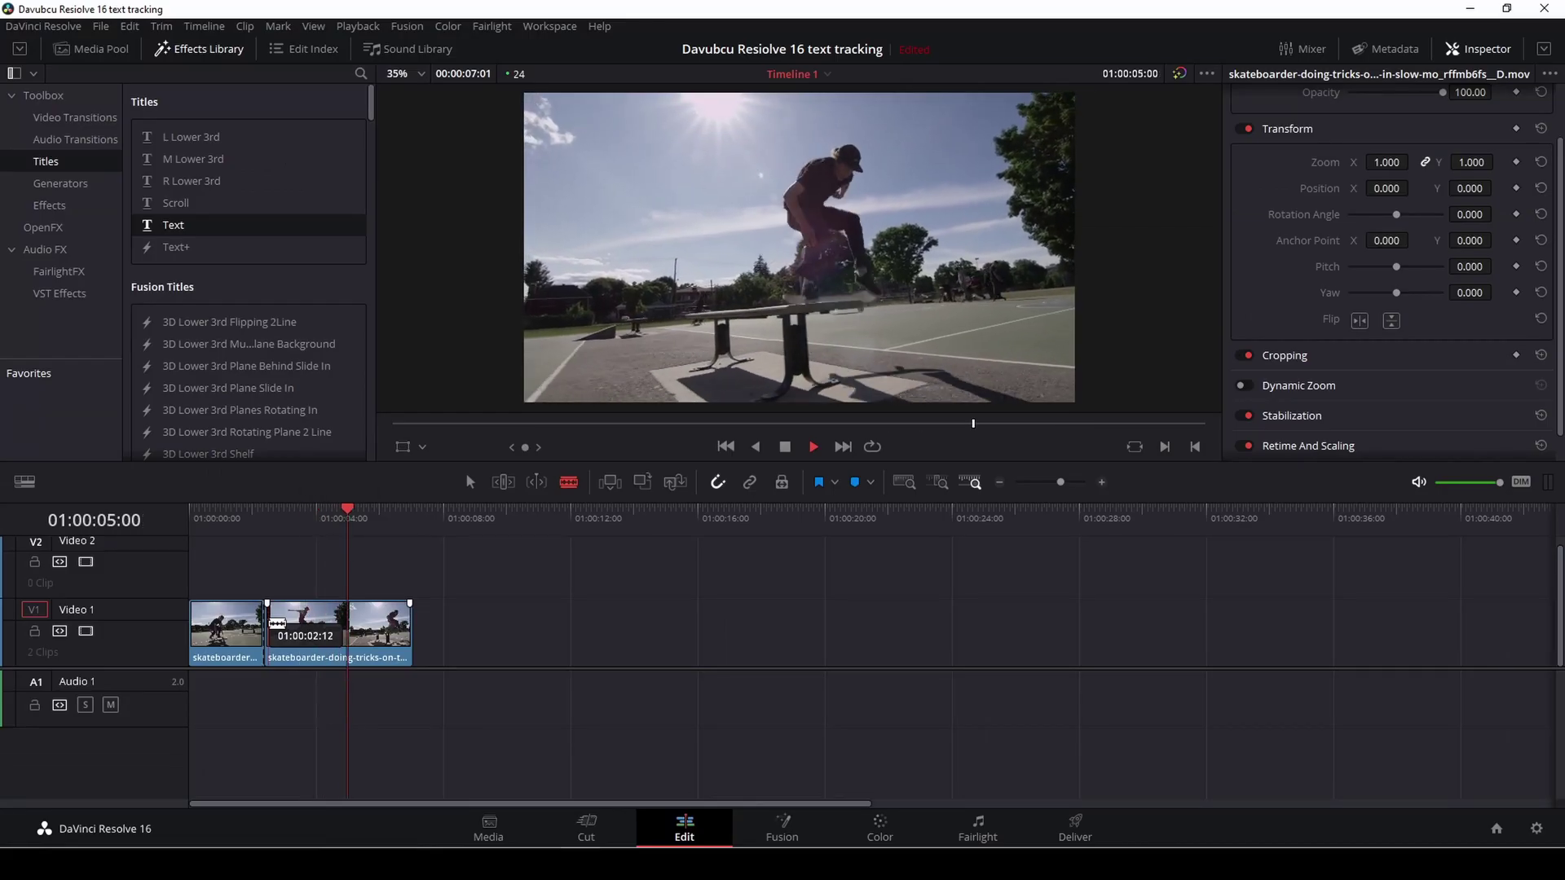
key(space)
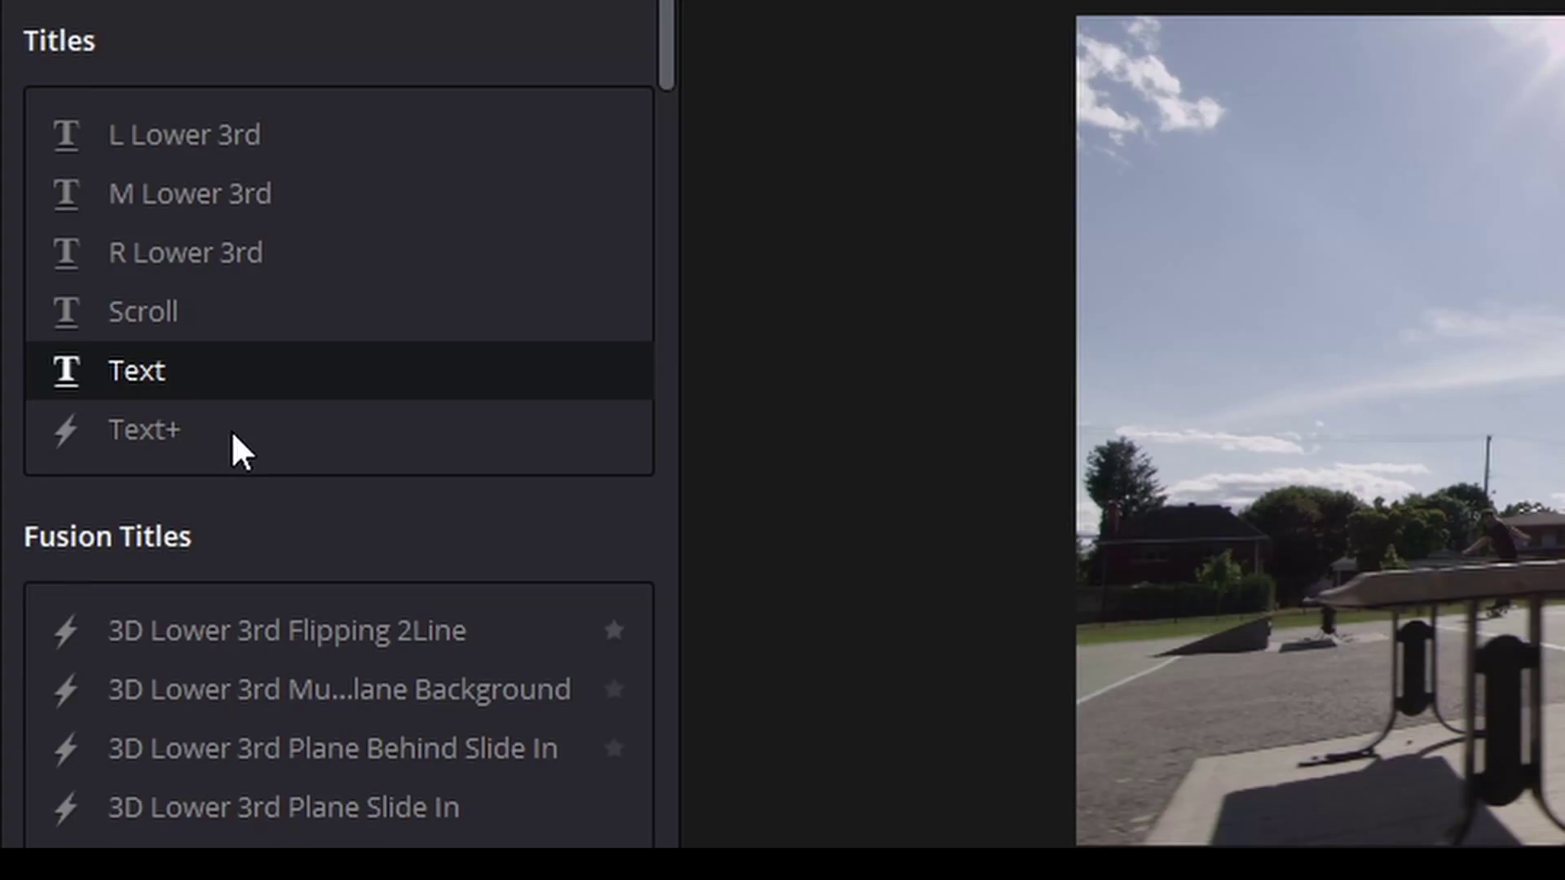
- Place a Text title on Video 2 at the cut, trimmed to end with the jump
drag(161, 378, 267, 573)
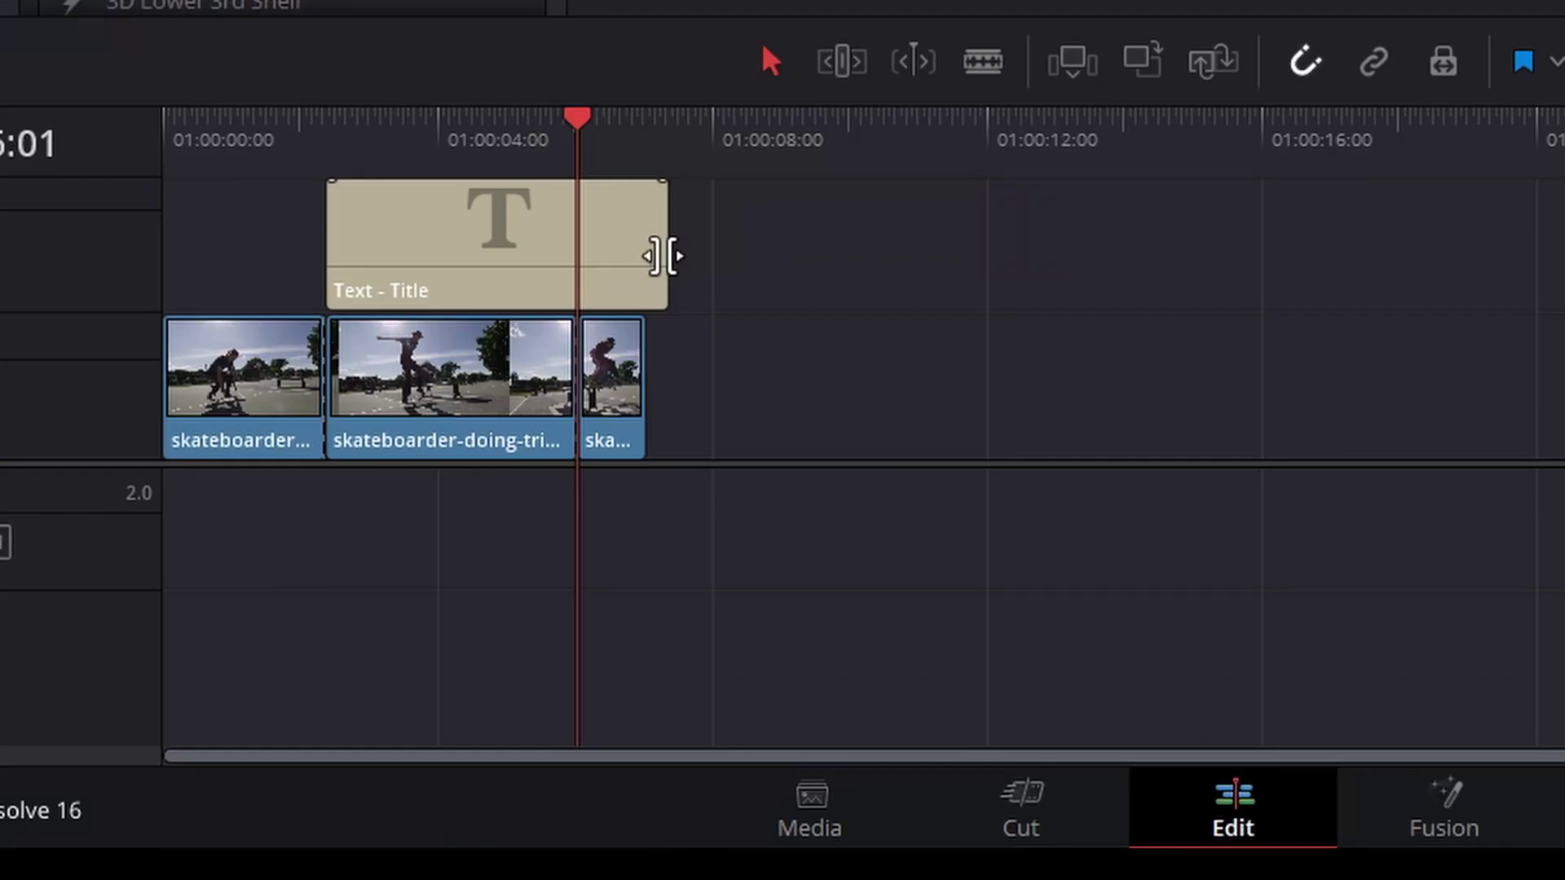
drag(418, 570, 379, 571)
drag(379, 512, 264, 514)
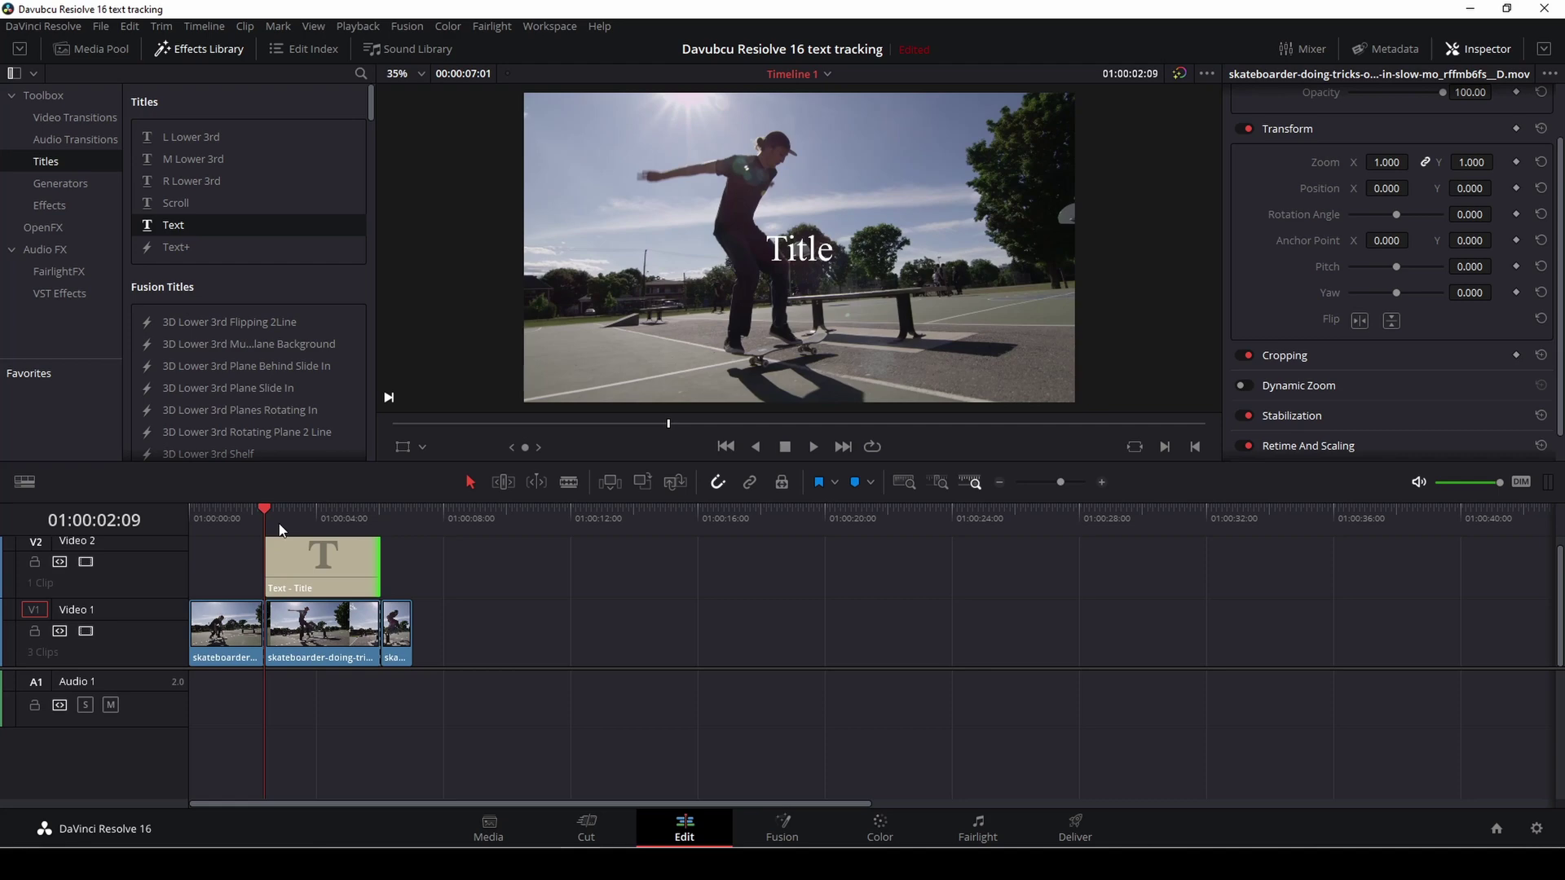
- Replace the placeholder 'Title' text with 'DUDE MAKING A JUMP'
double_click(1263, 169)
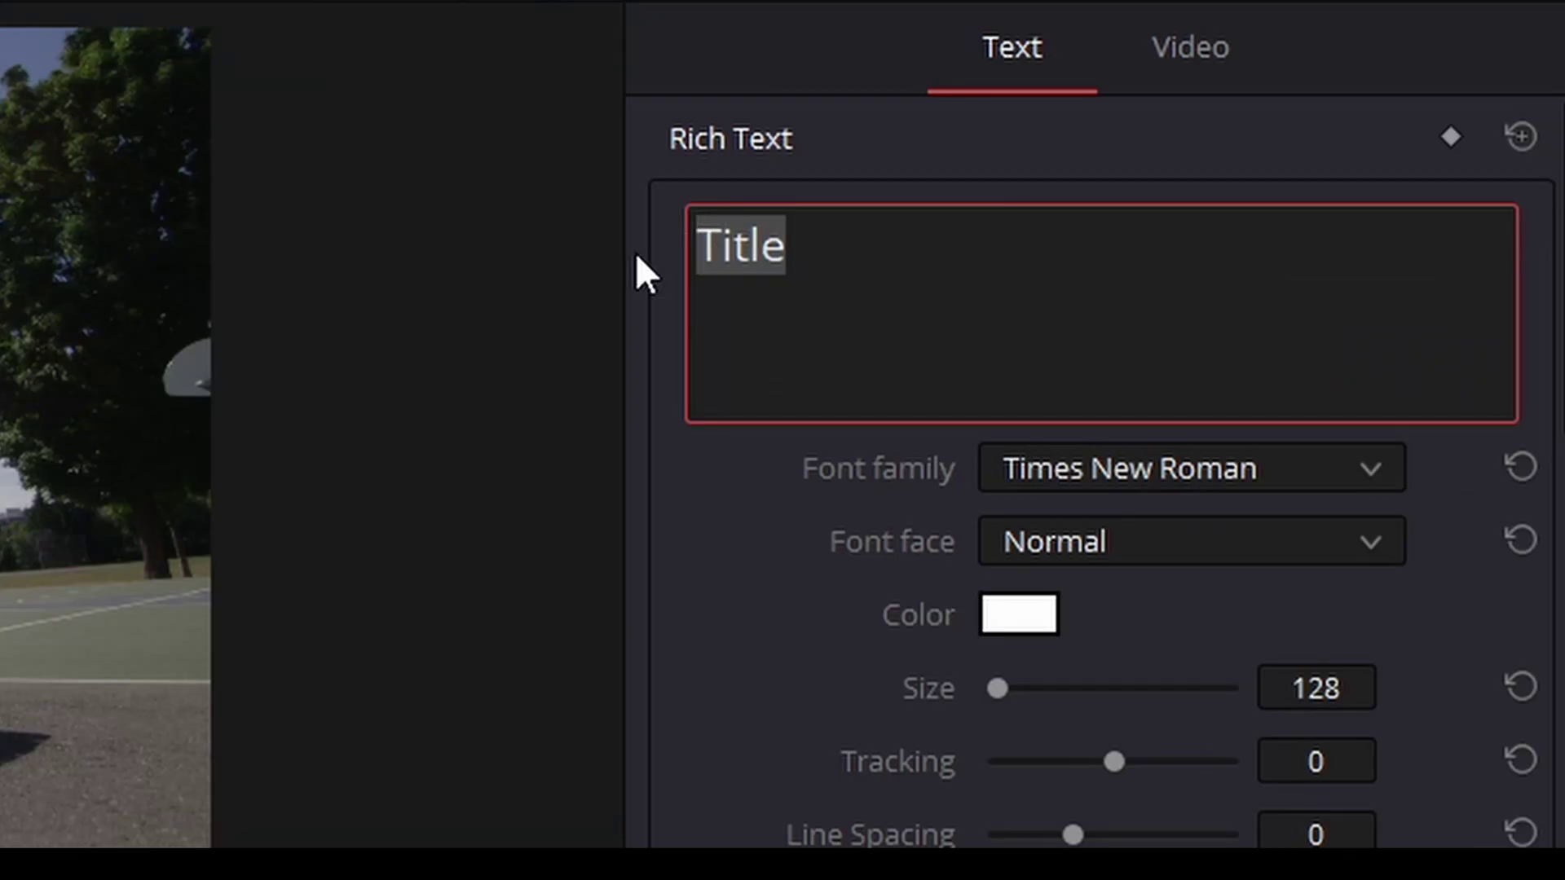
key(BackSpace)
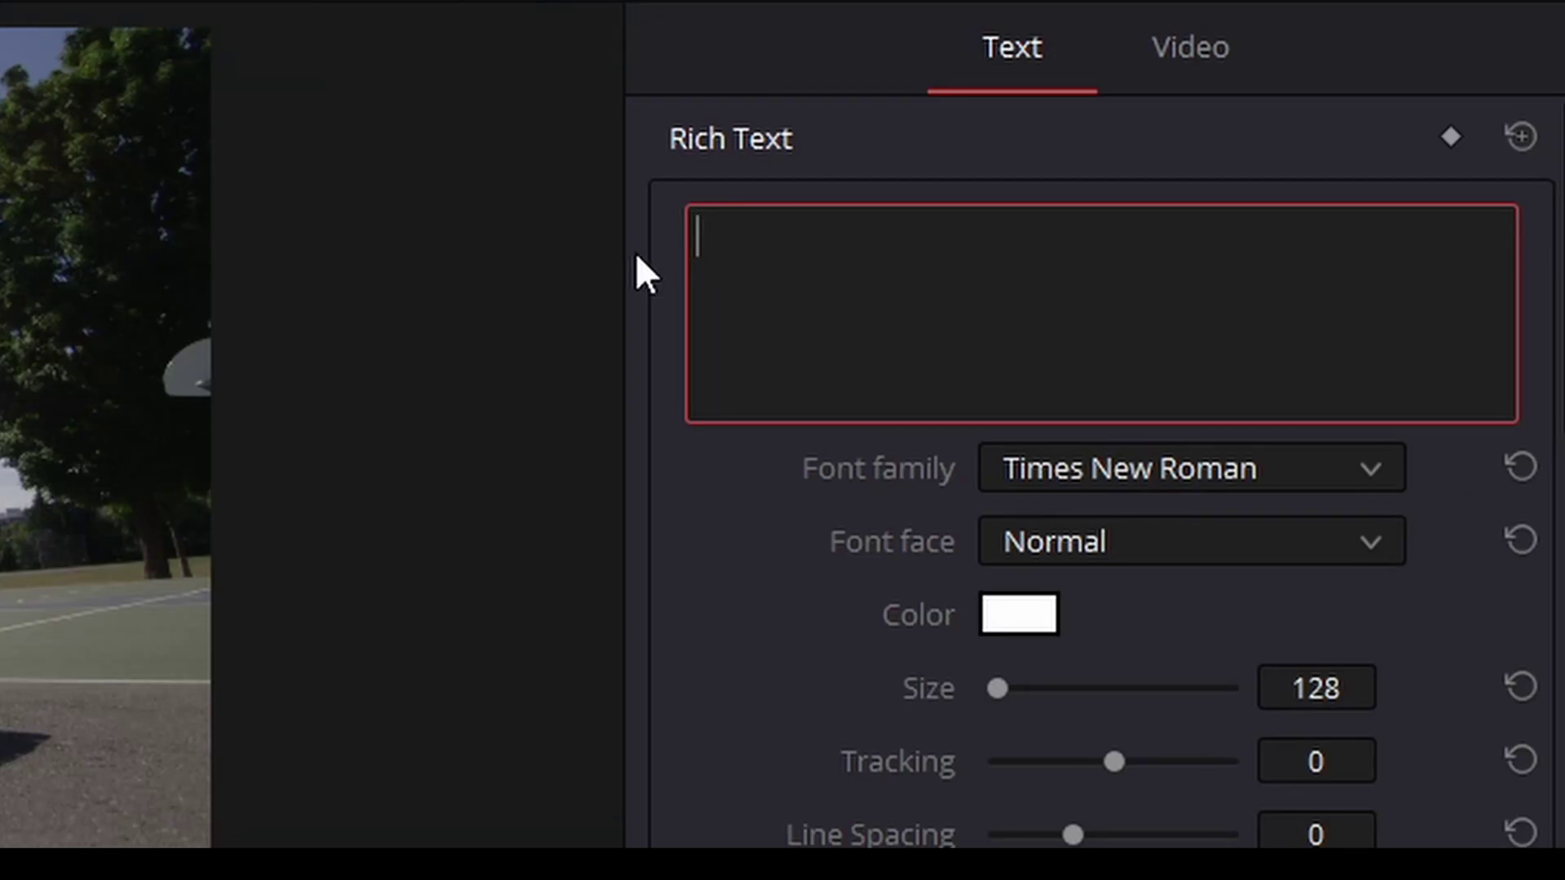
text(DUDE)
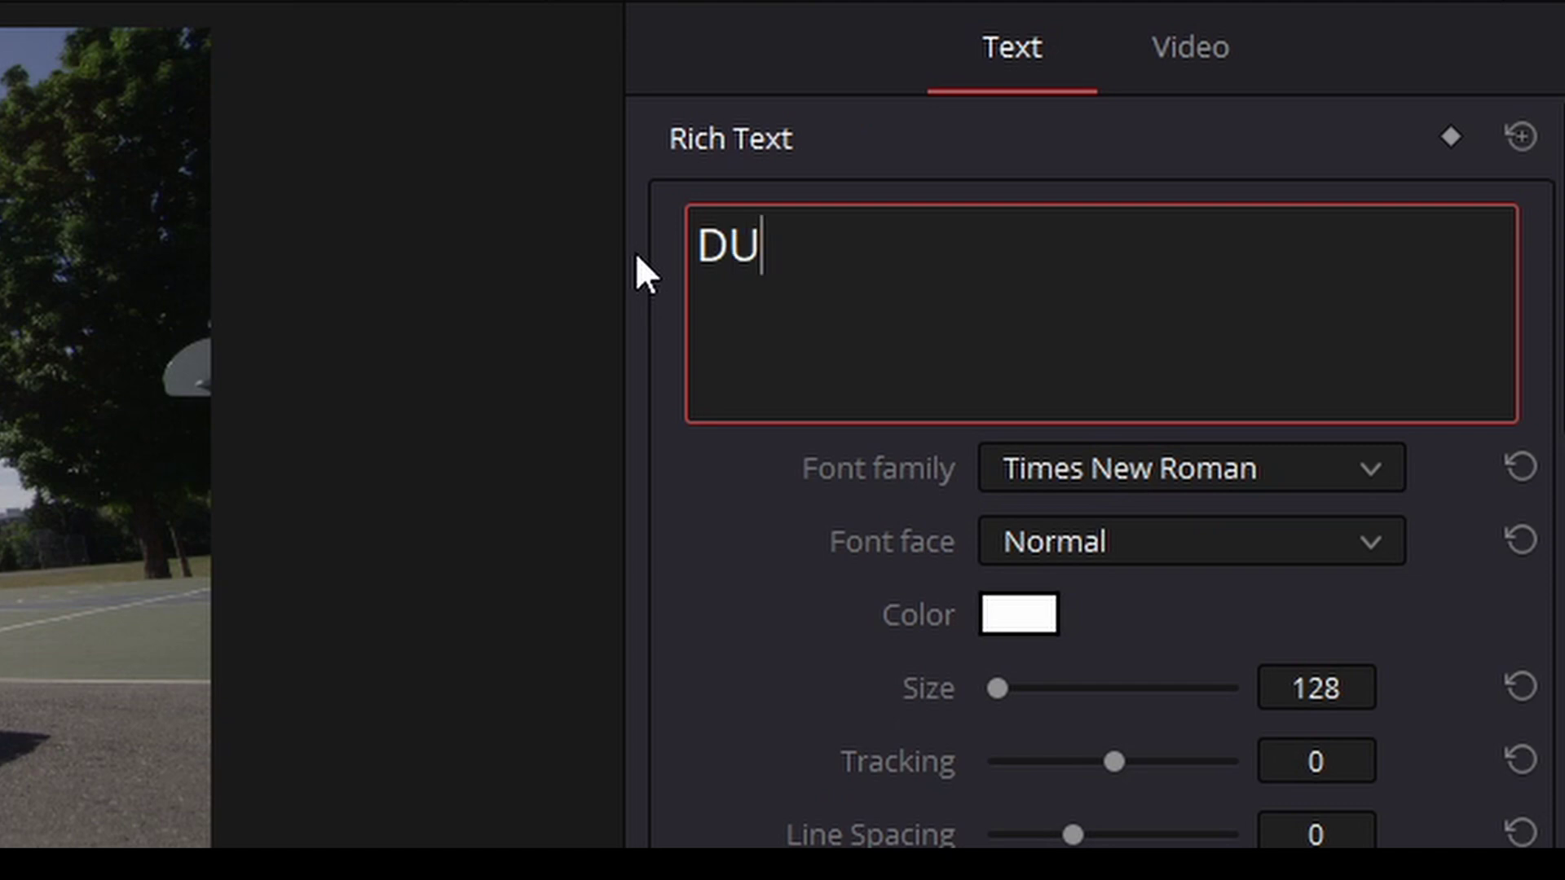
text( MA)
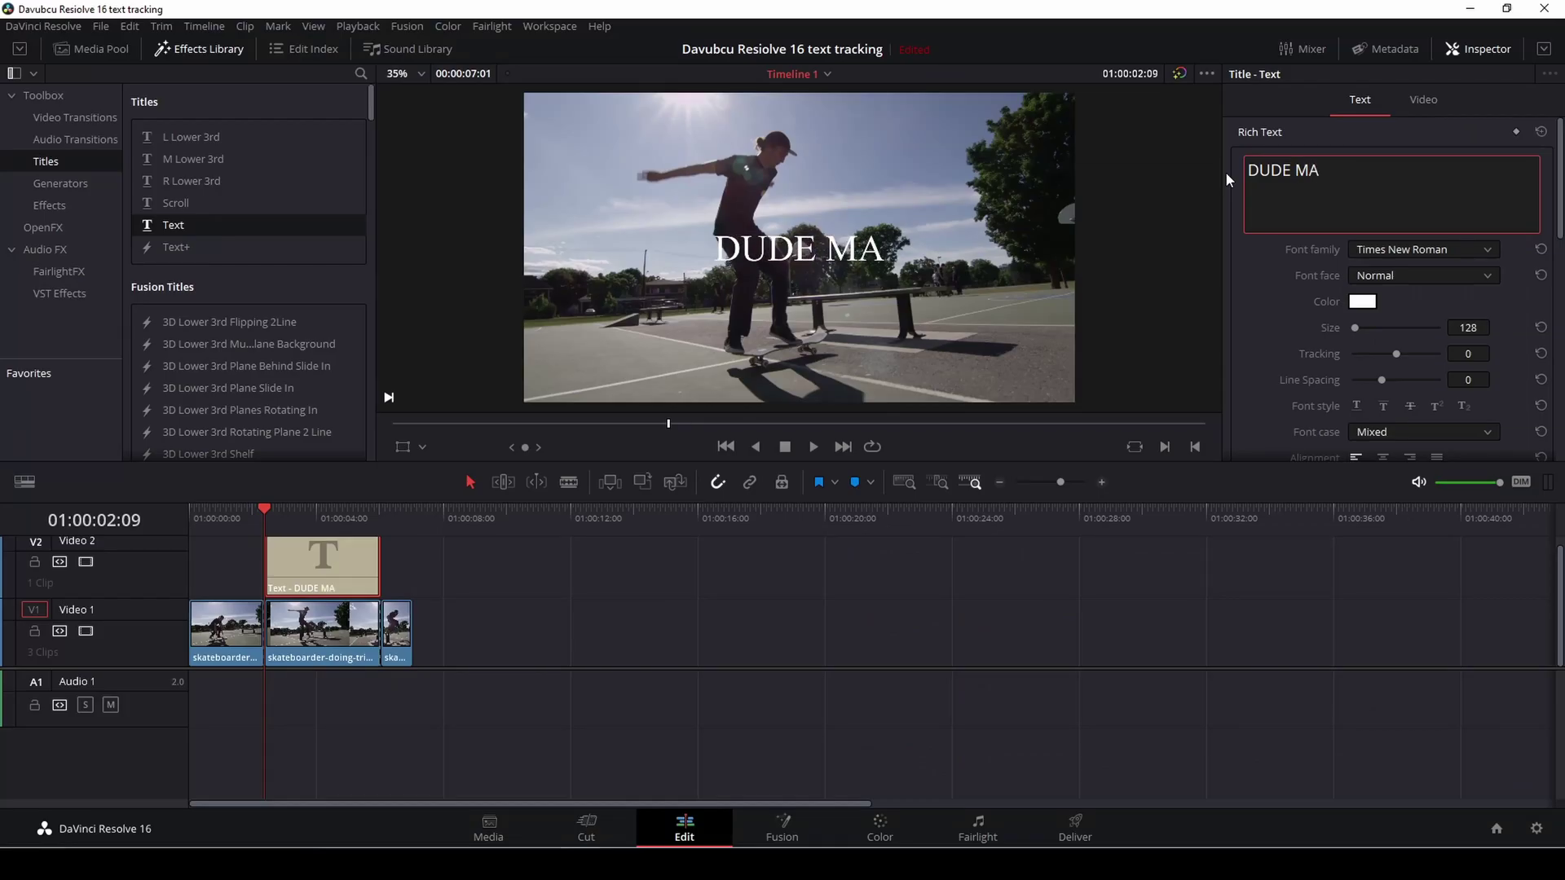
text(KING)
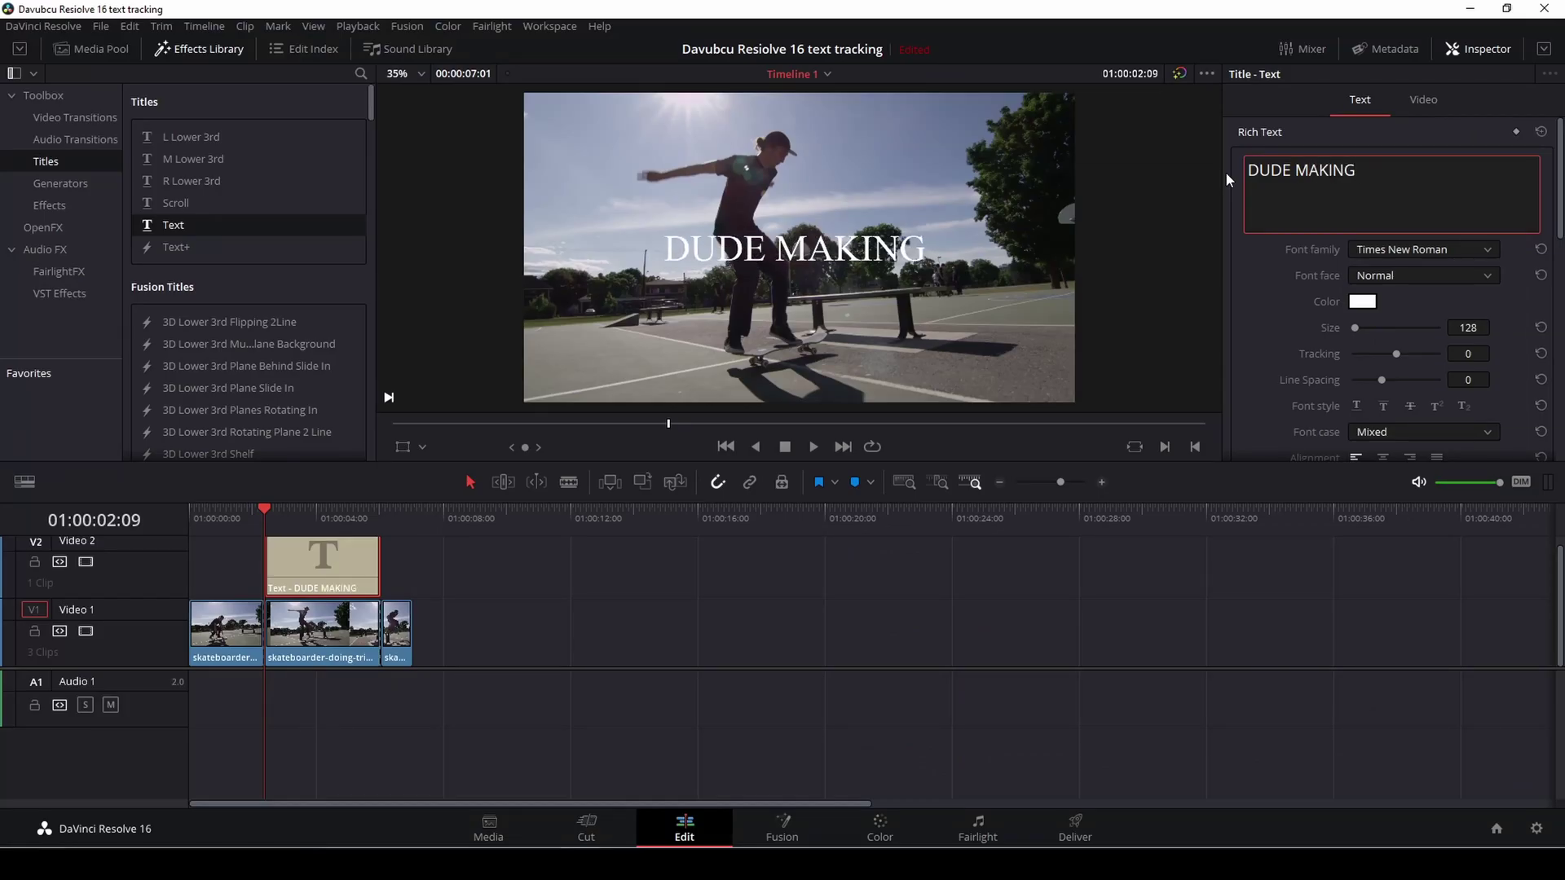
text( A JUM)
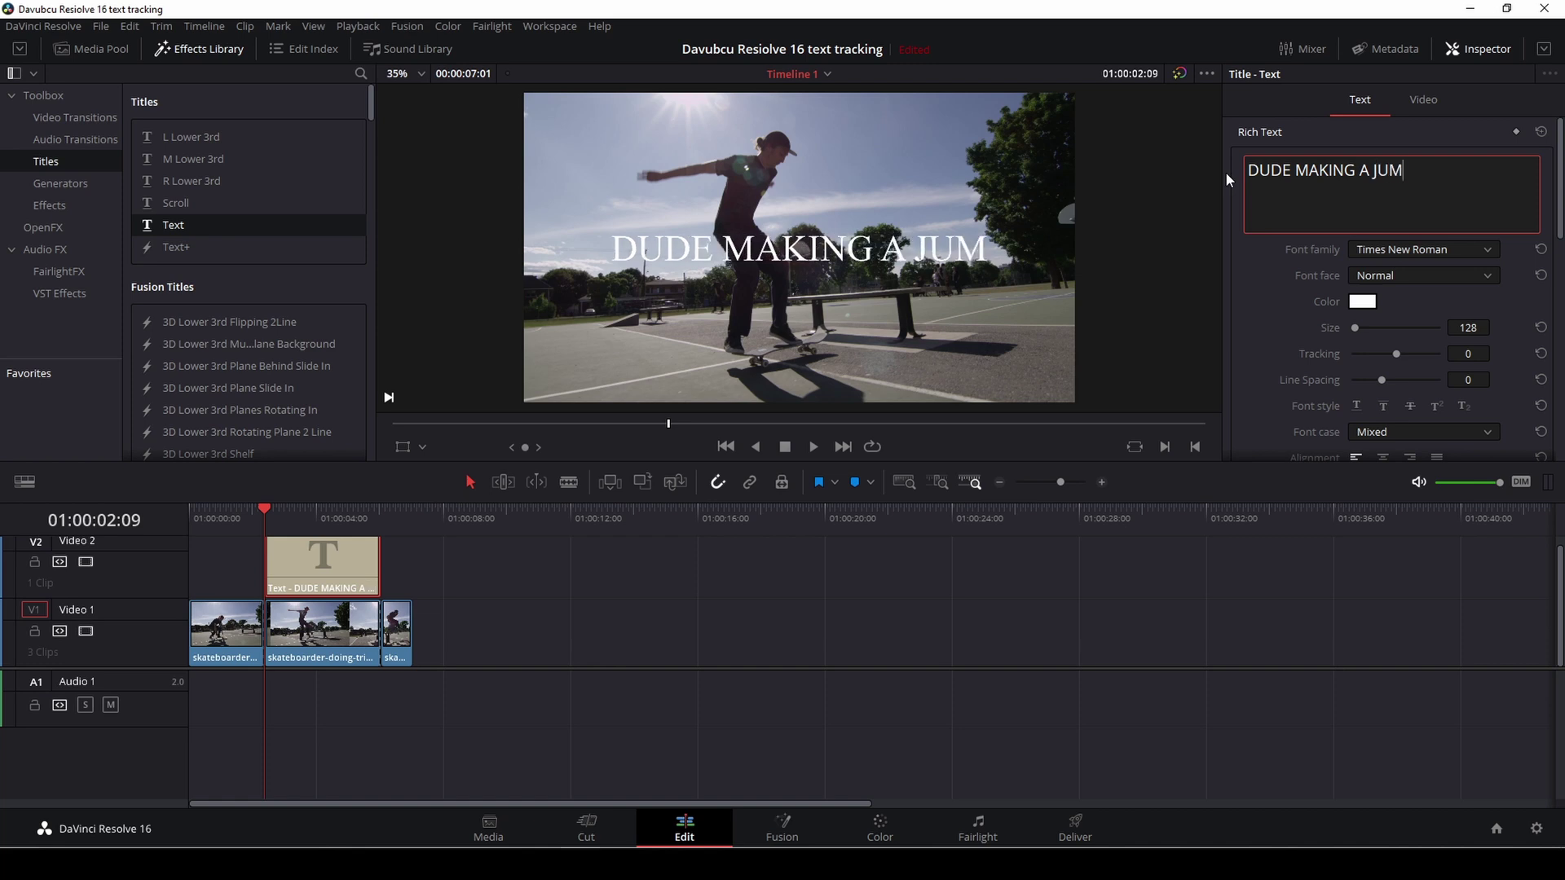
text(P)
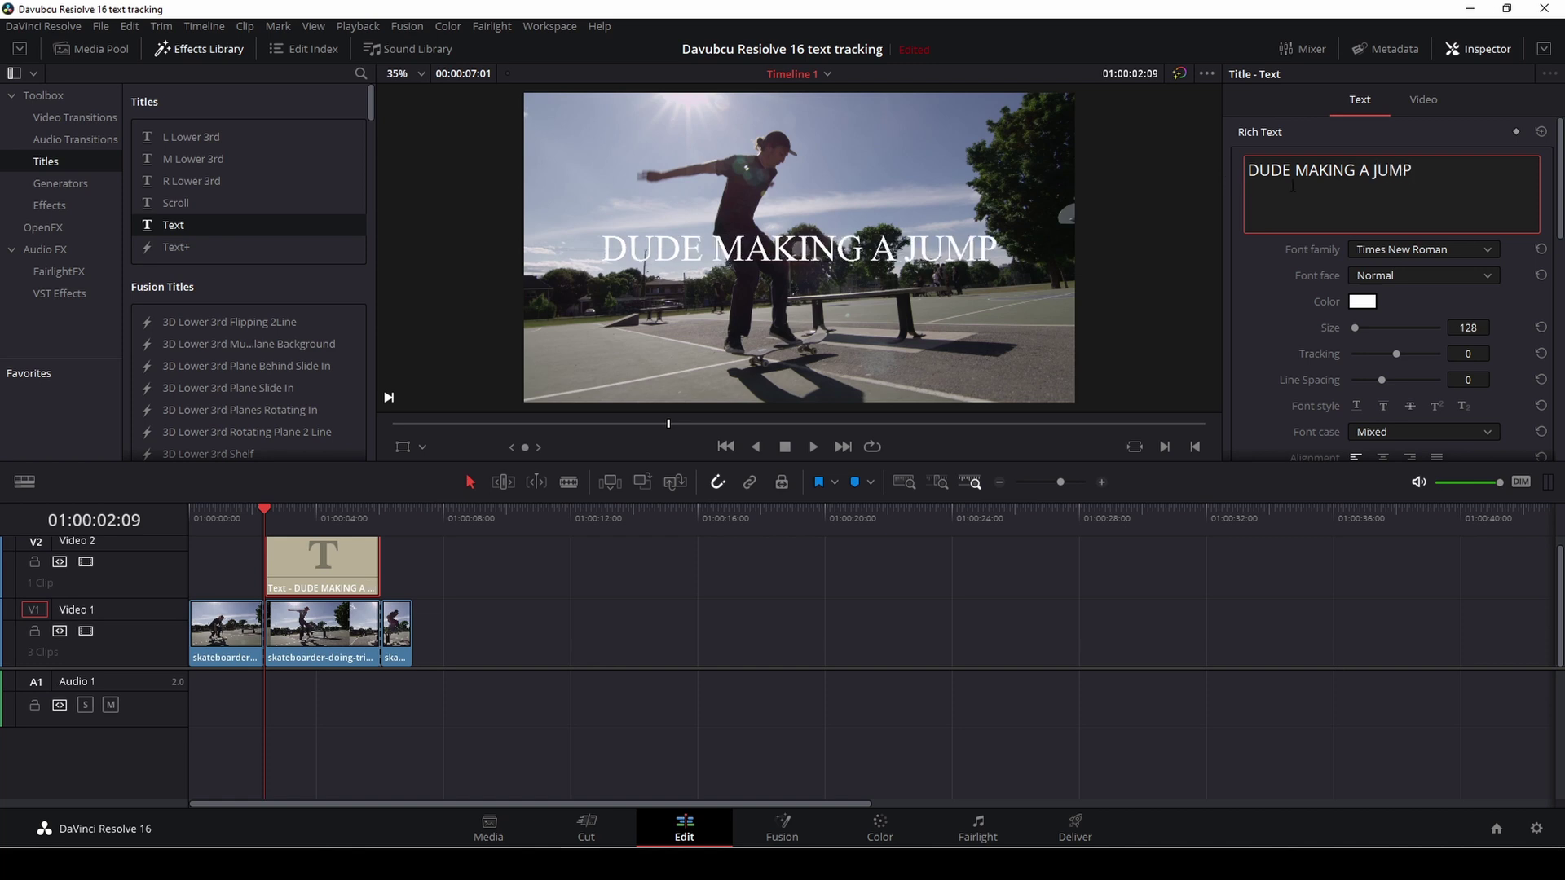
- Set the title font to Tahoma with a Bold face
click(1407, 244)
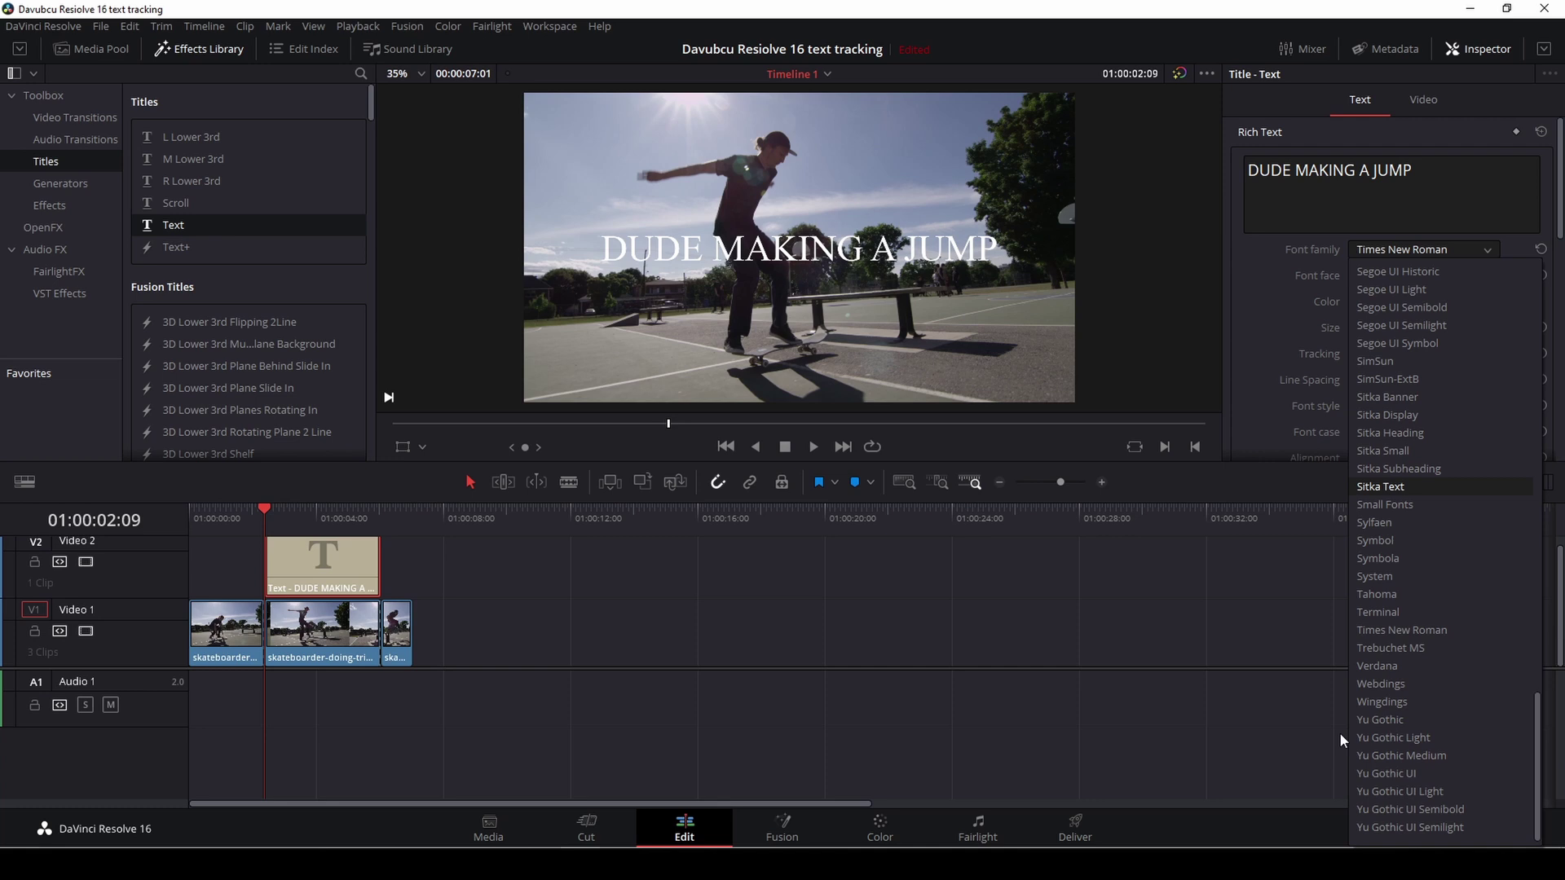
click(1411, 596)
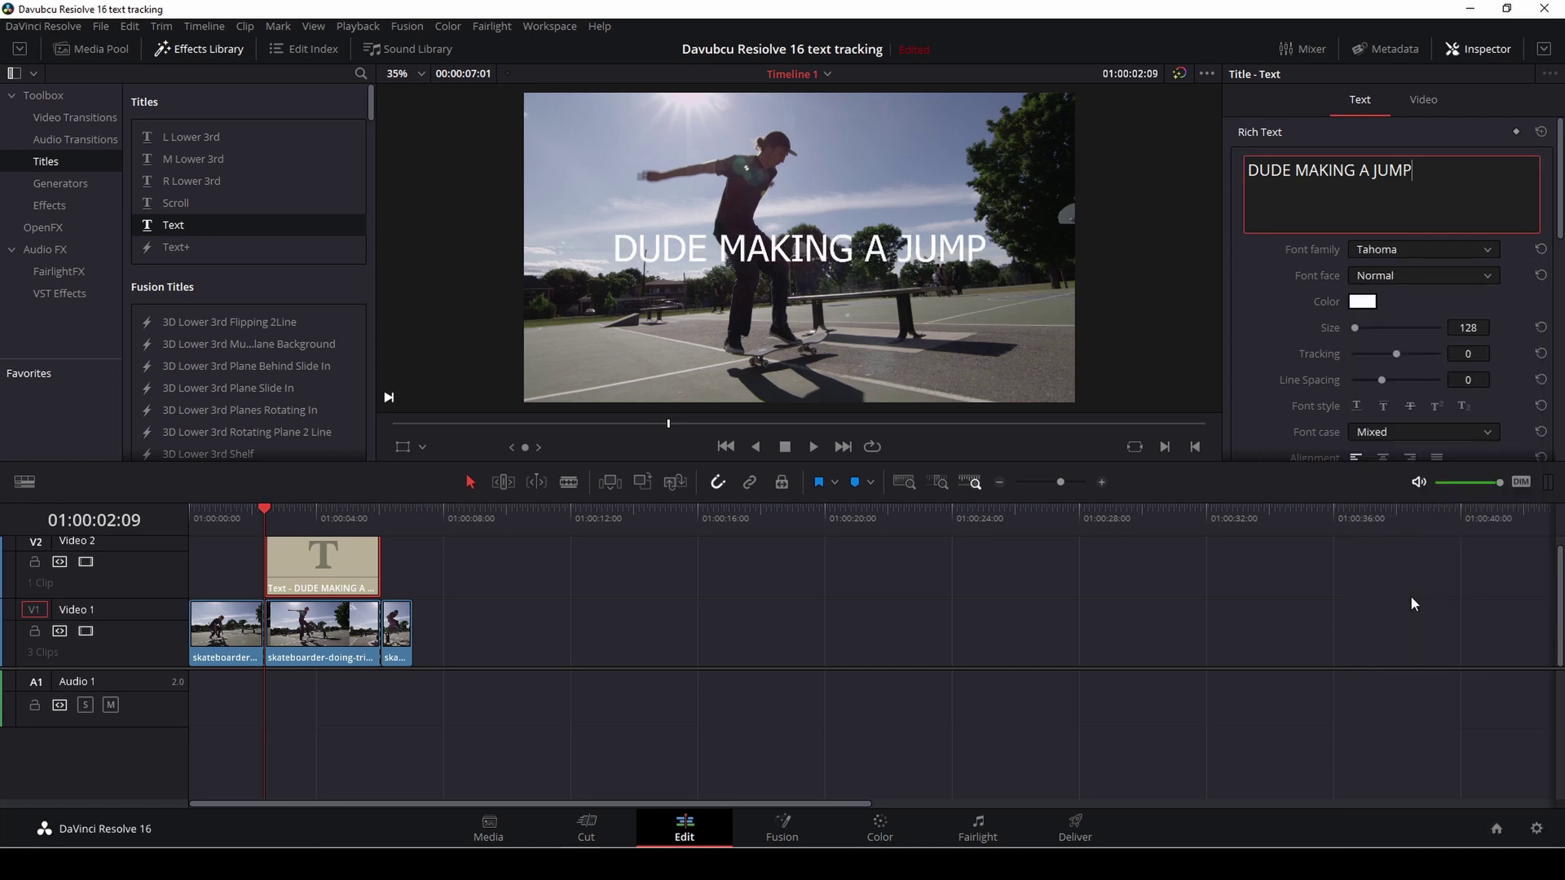
click(1391, 275)
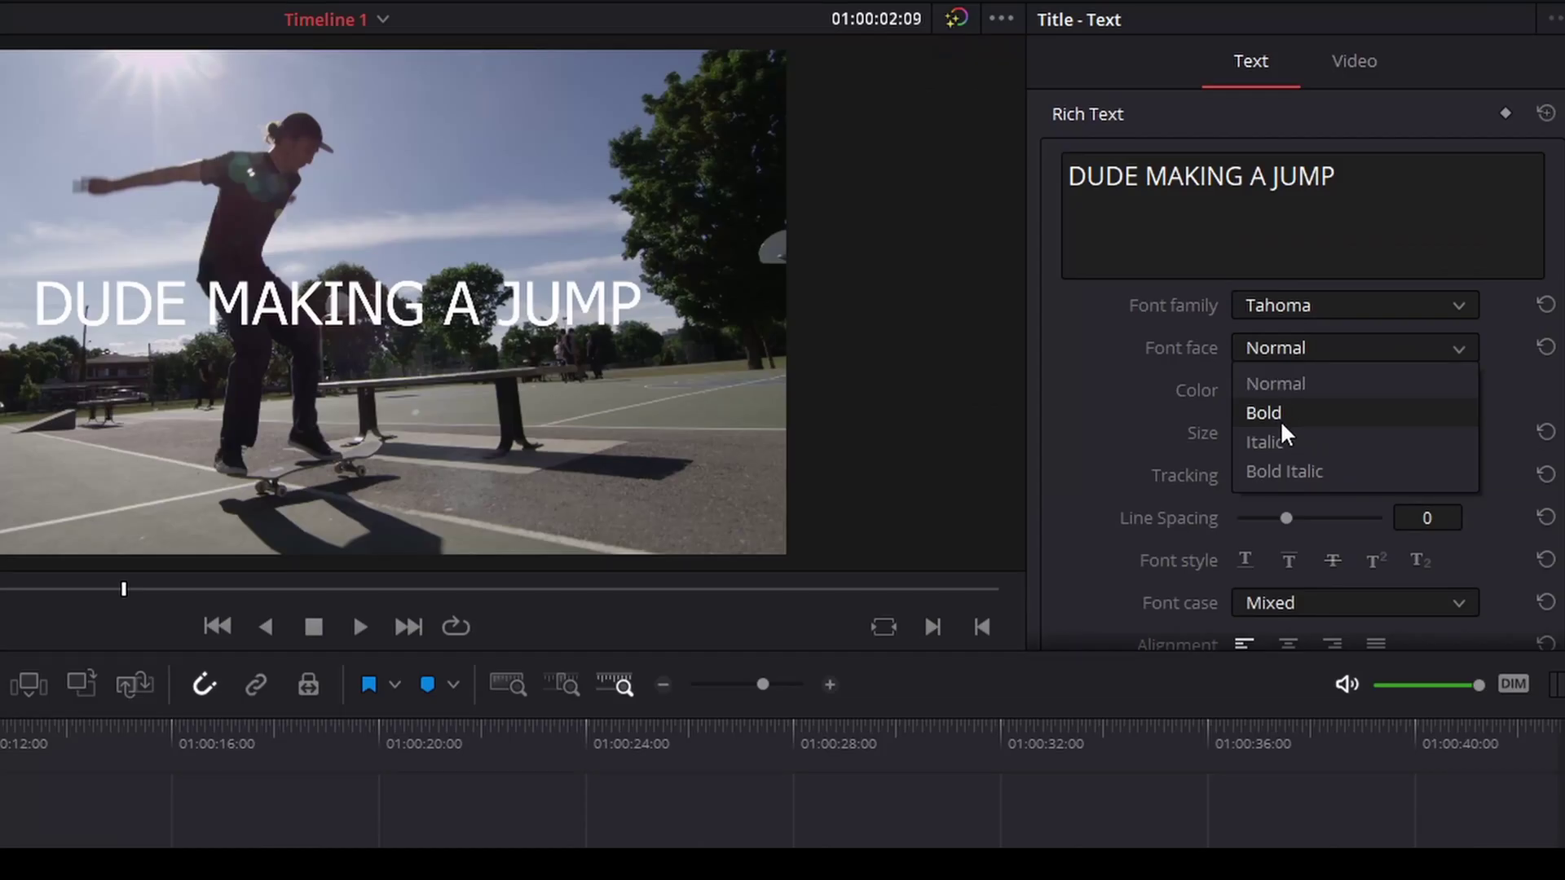
click(1379, 318)
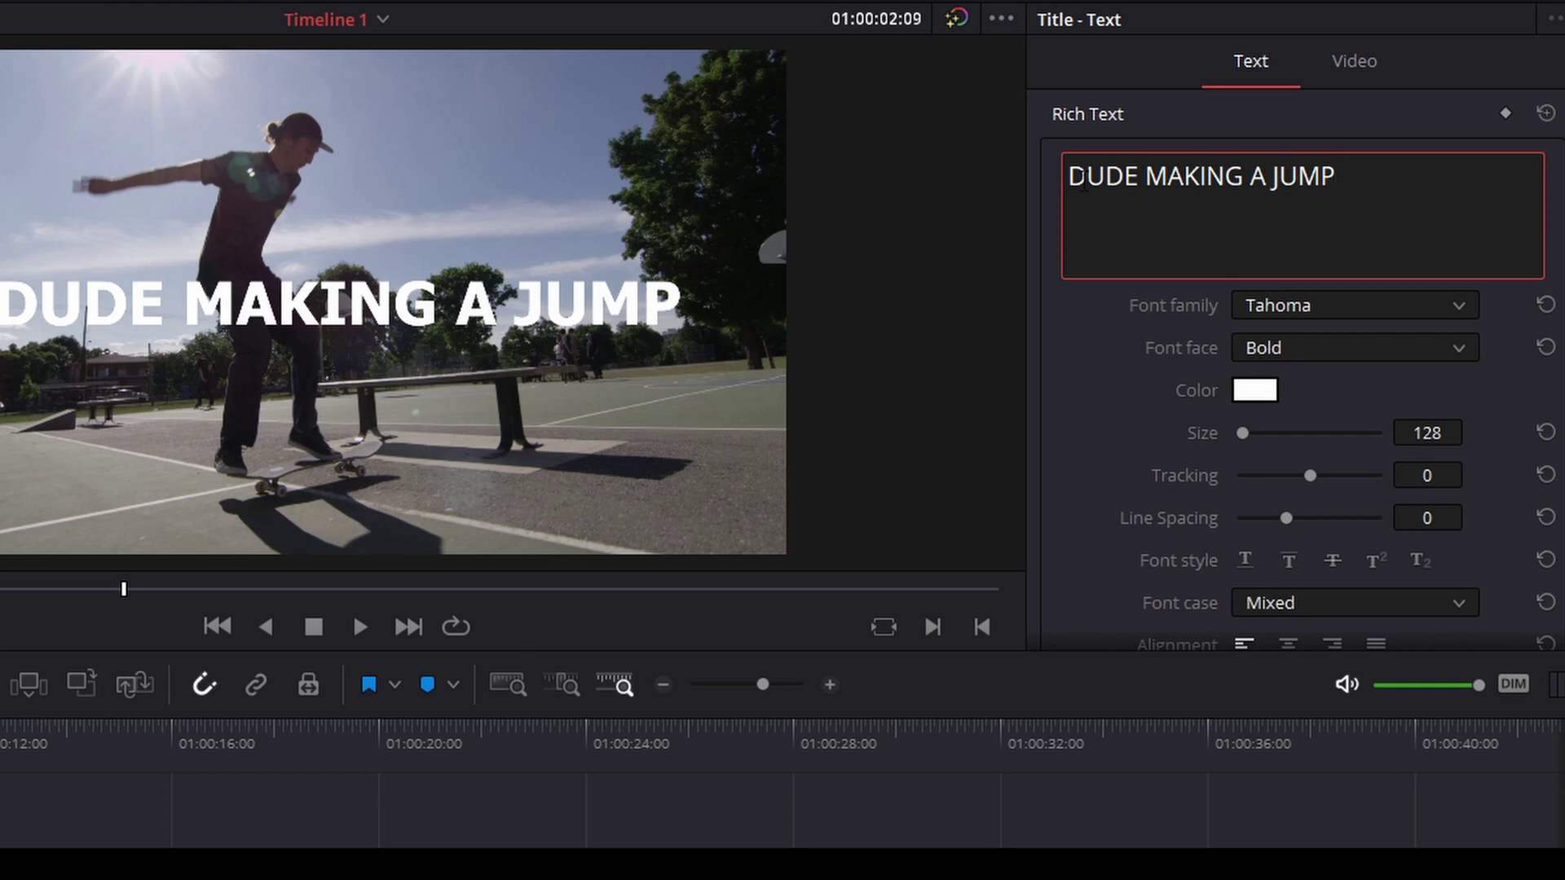
- Insert a '<--' arrow before the caption using the Windows symbol picker
key(super+period)
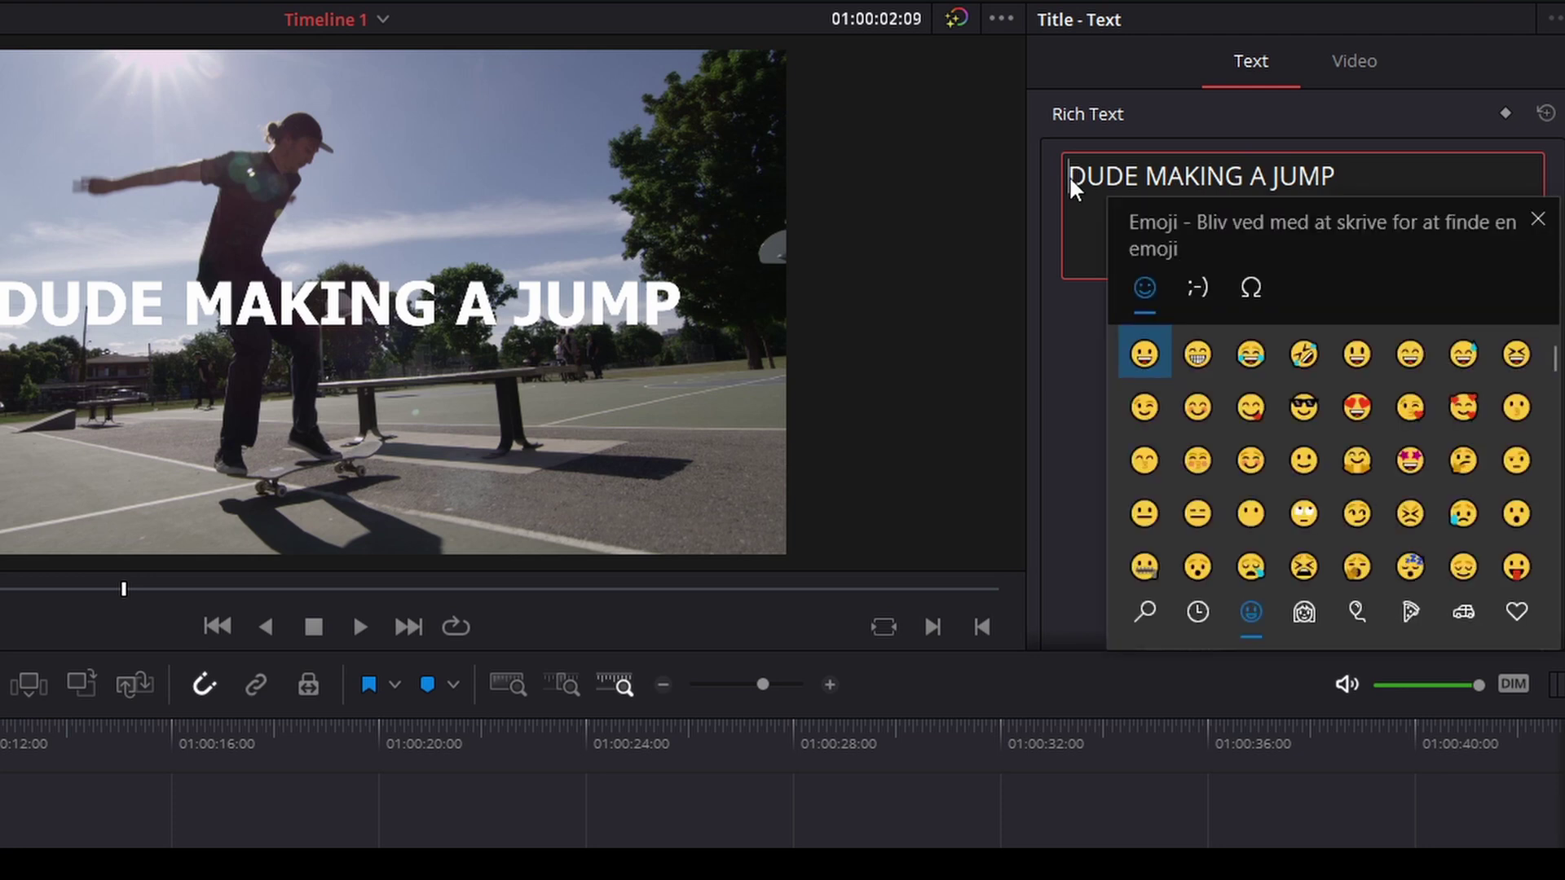
click(1264, 291)
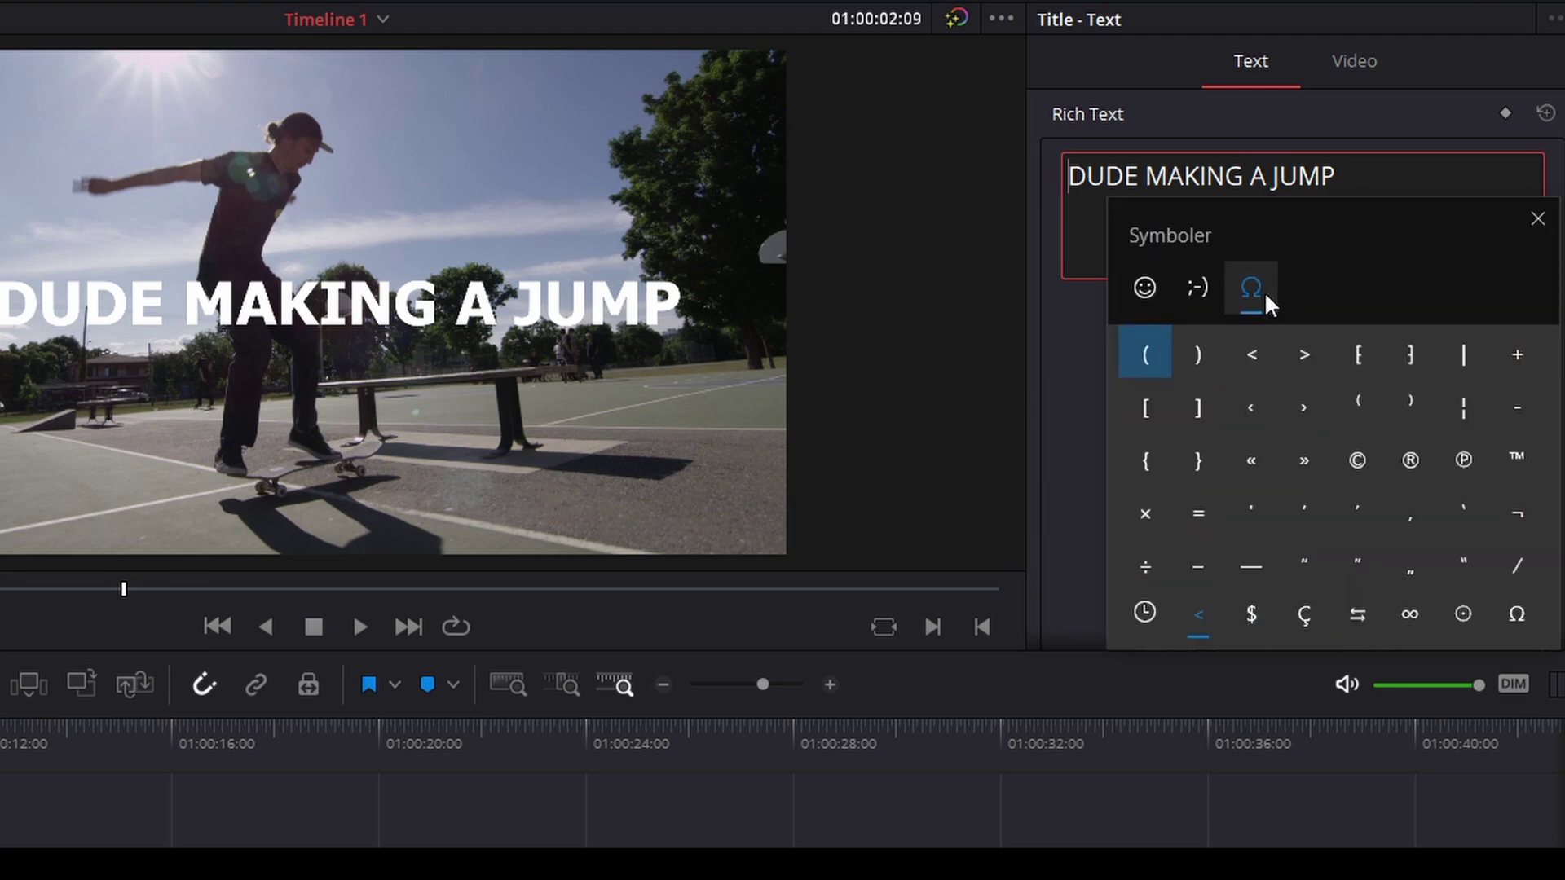
click(1254, 346)
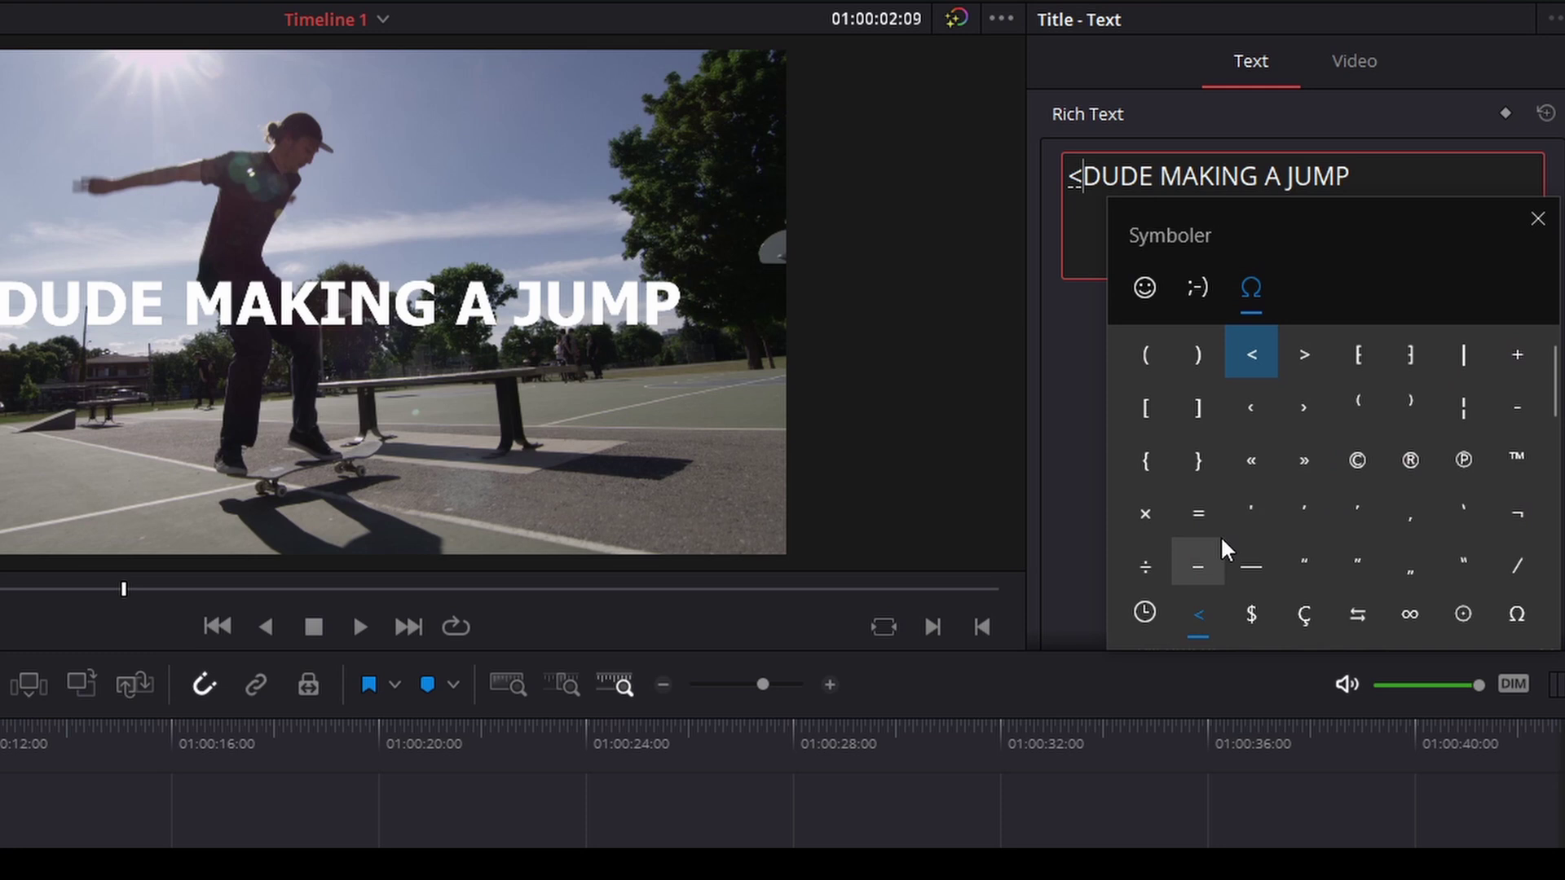
click(1206, 564)
click(1206, 562)
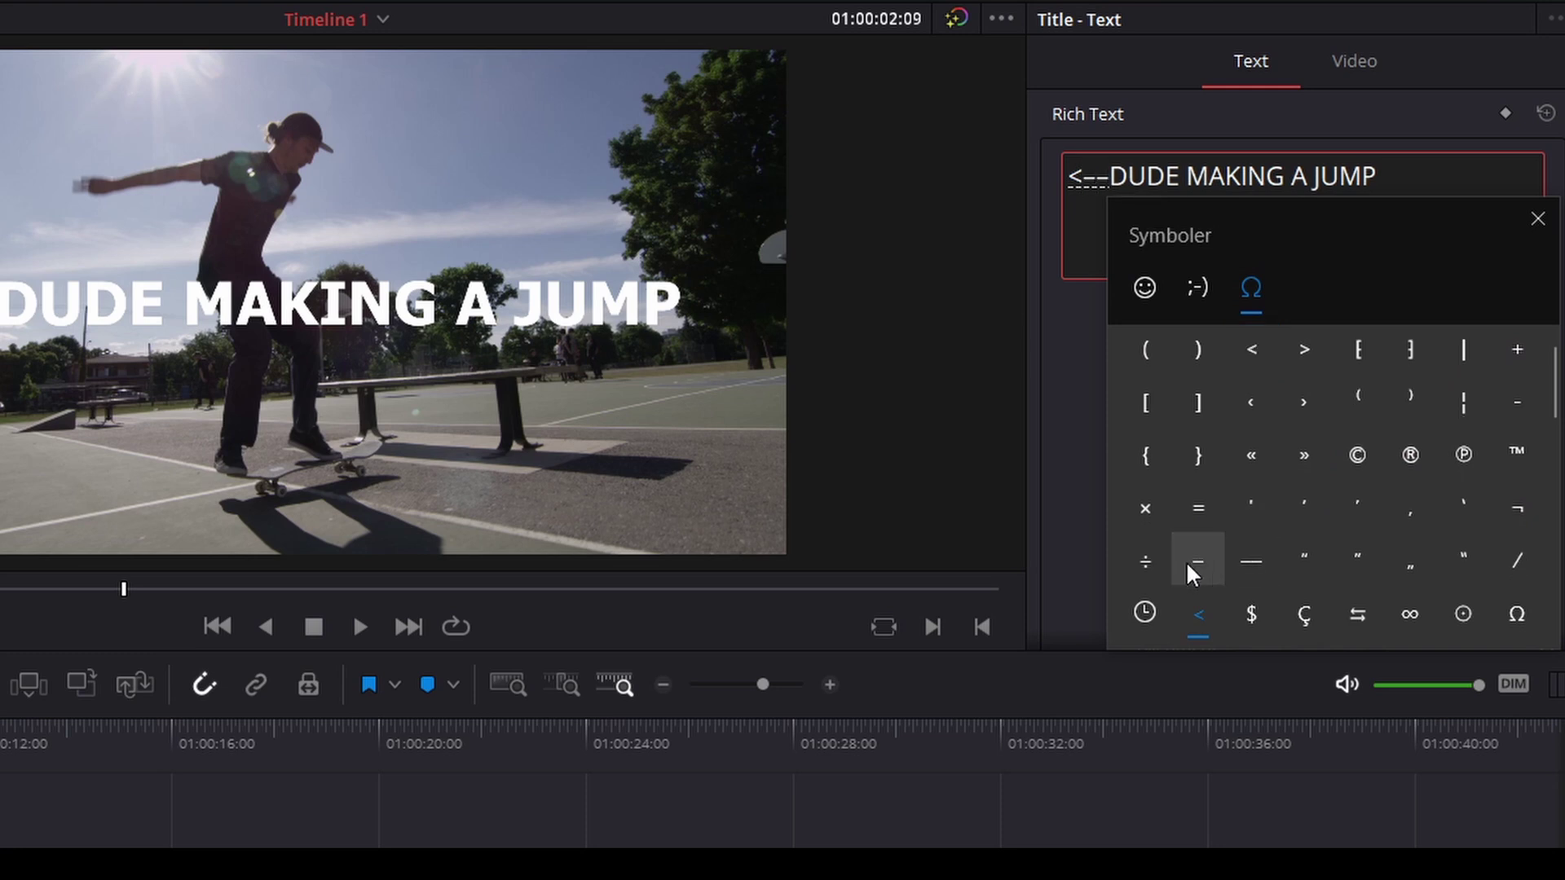
click(1537, 218)
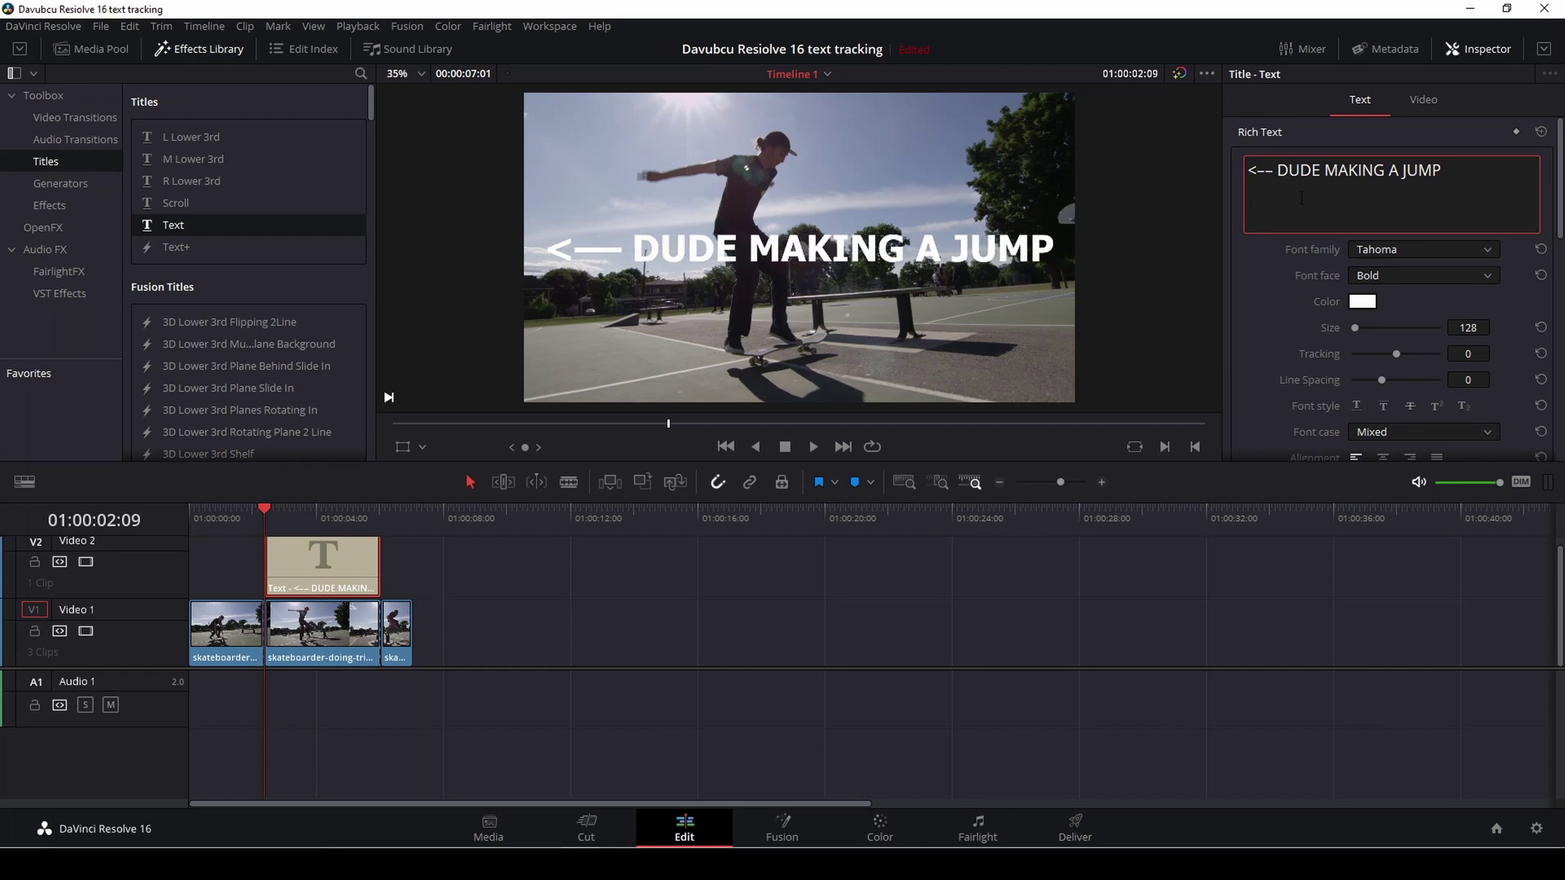
- Set the drop shadow Offset X to 9 and Blur to 16, and the text size to 38
scroll(1399, 282, down, 8)
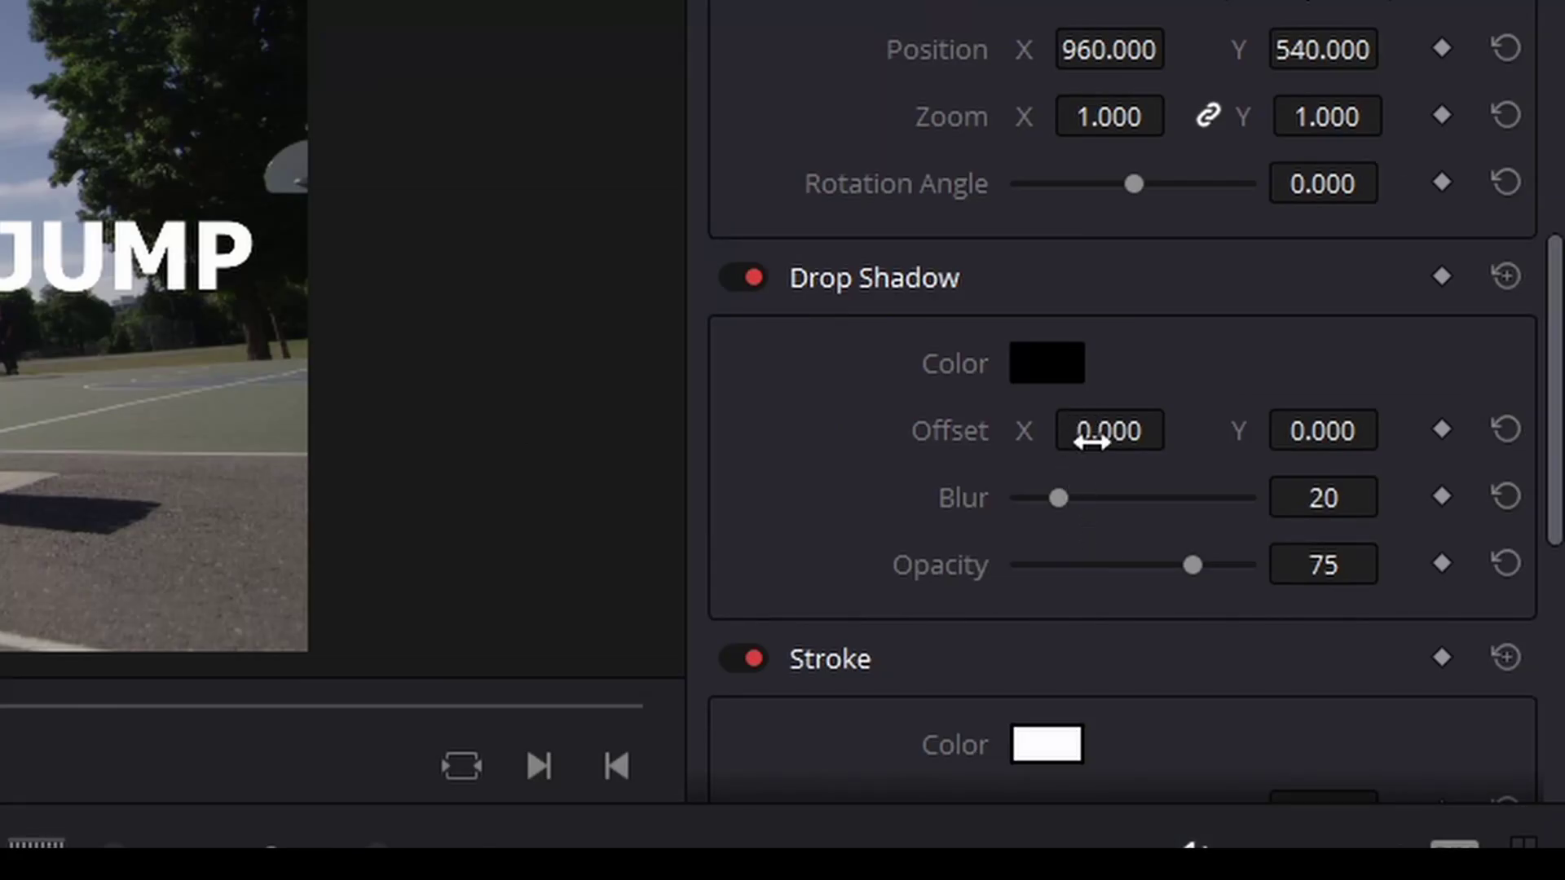
drag(1094, 437, 1179, 427)
drag(1055, 499, 1040, 503)
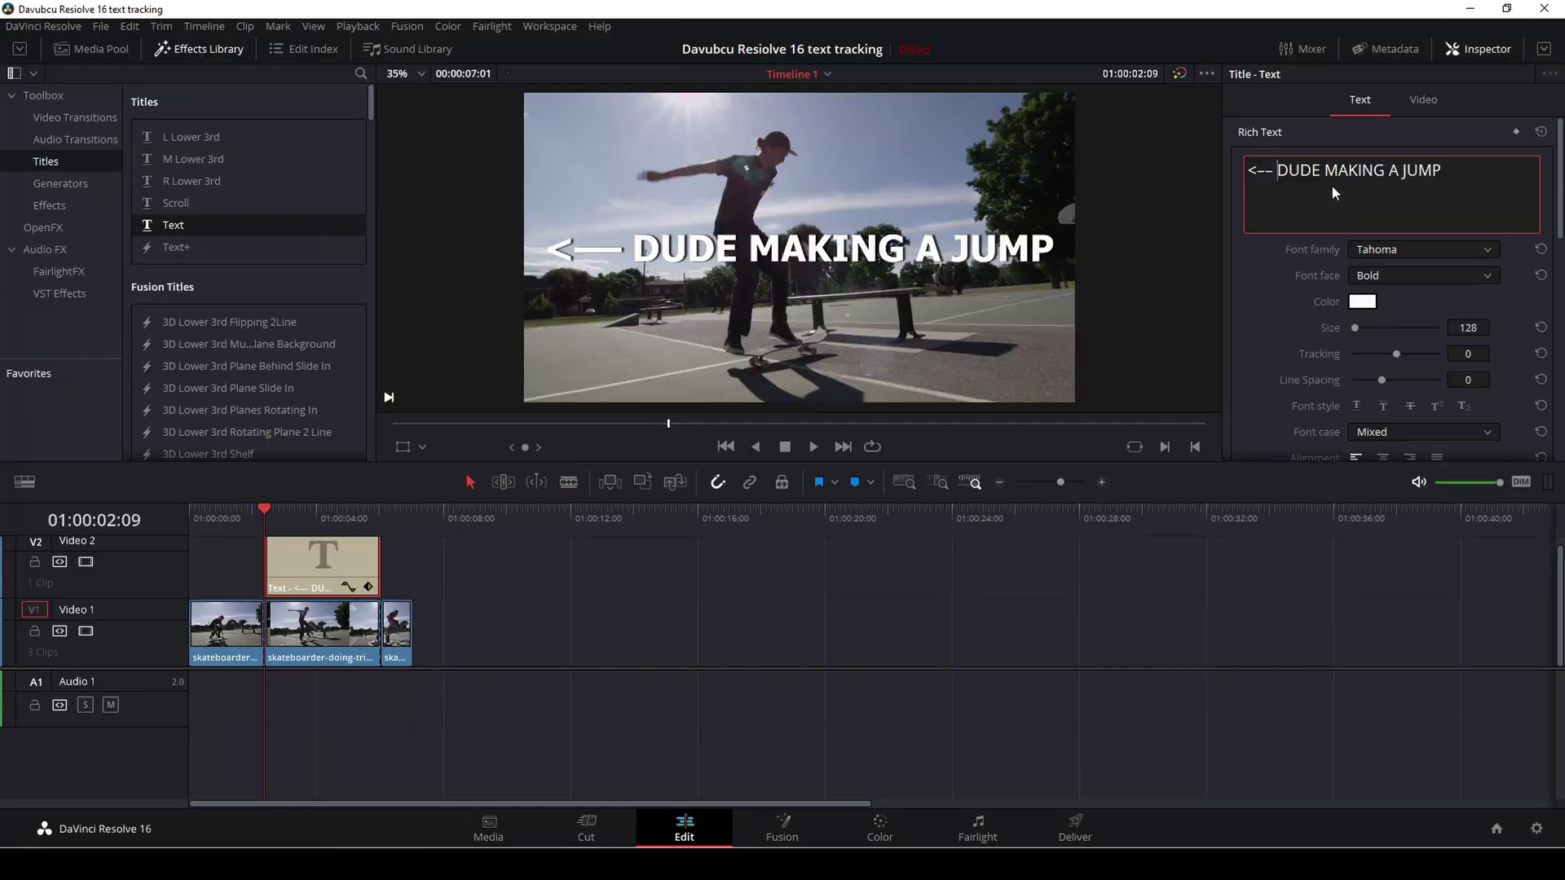
drag(1472, 329, 1380, 328)
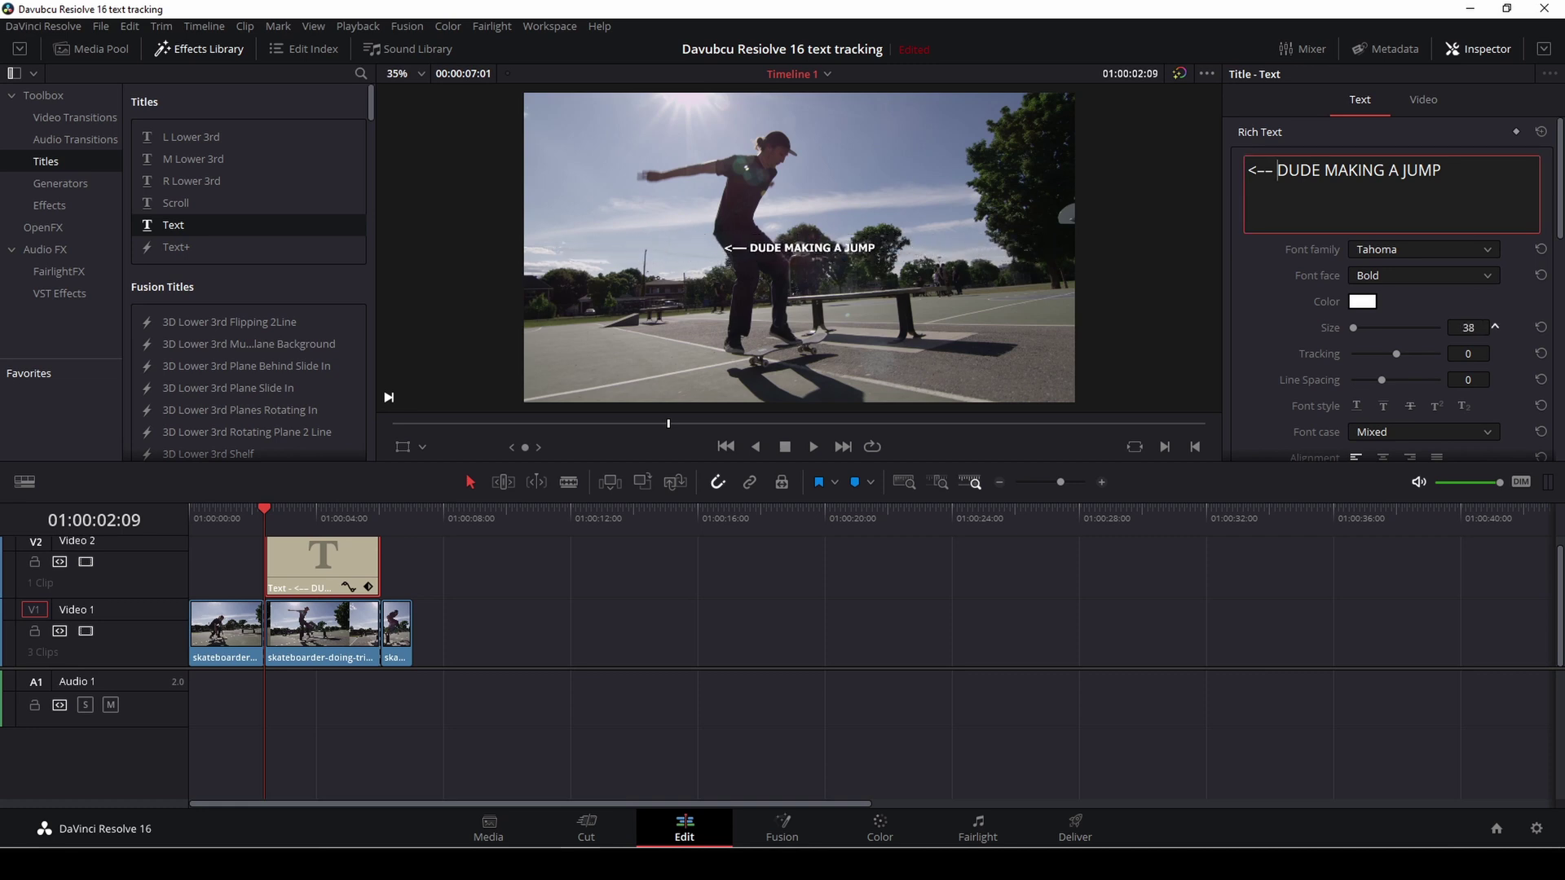
- Move the title up and right beside the skater's head in the viewer
click(404, 450)
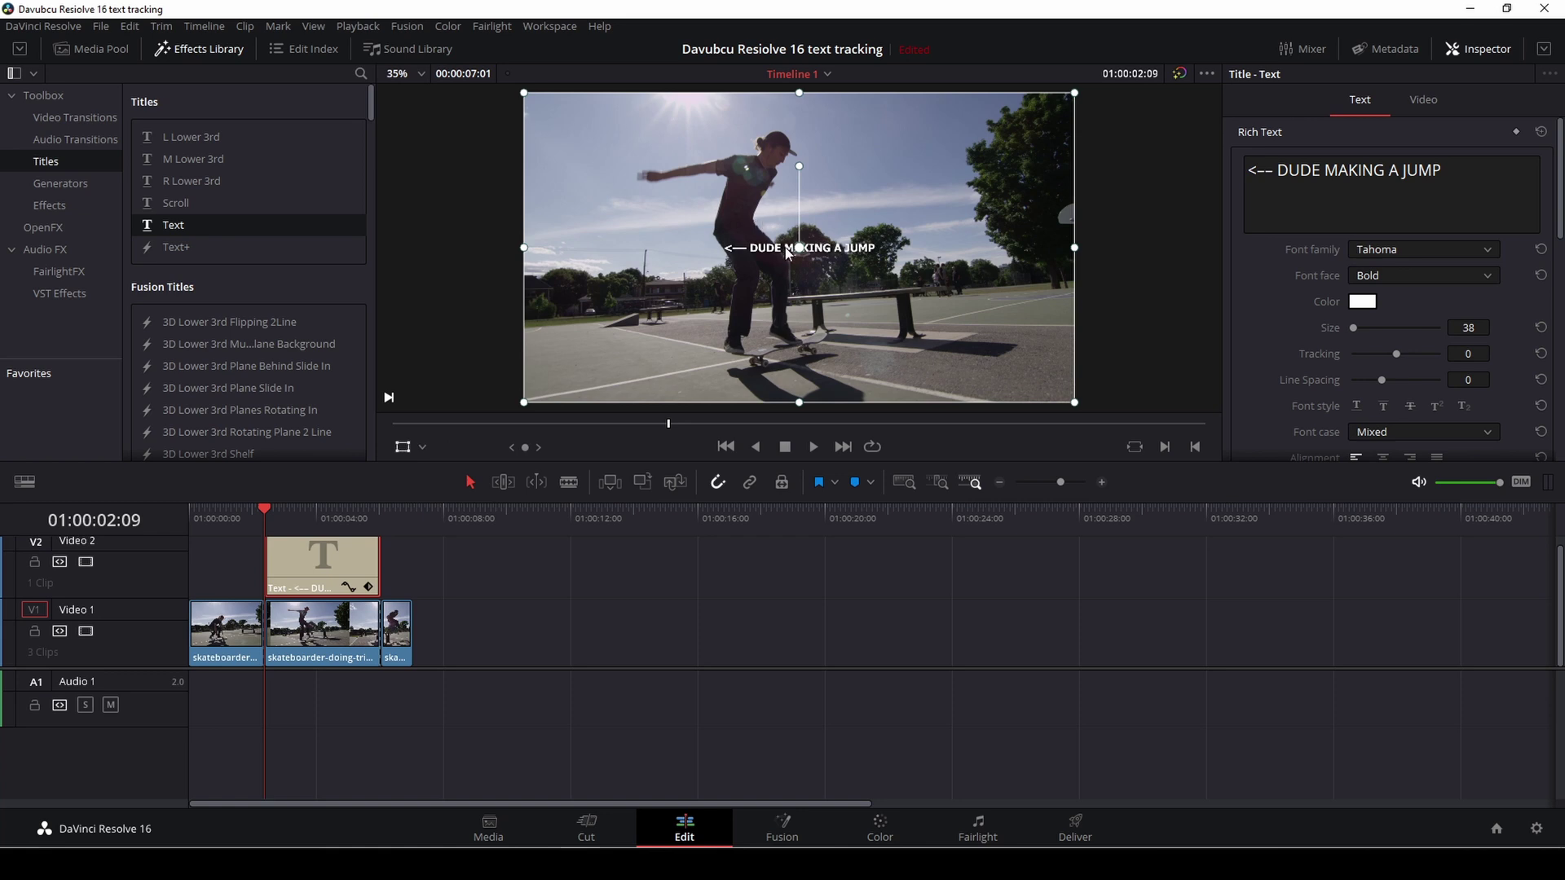
drag(788, 252, 875, 159)
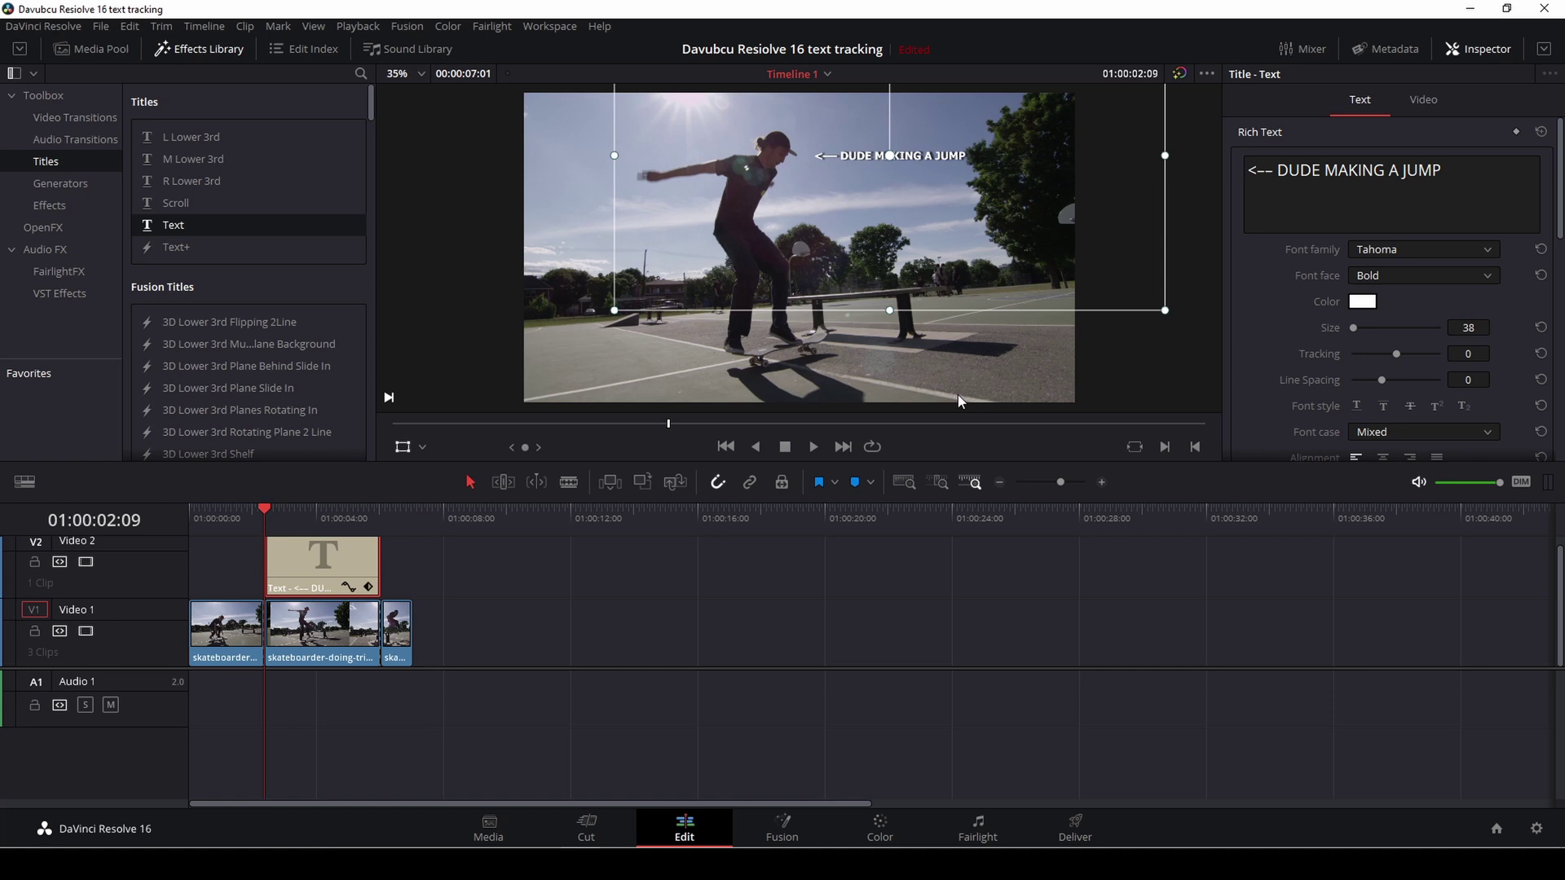
click(403, 447)
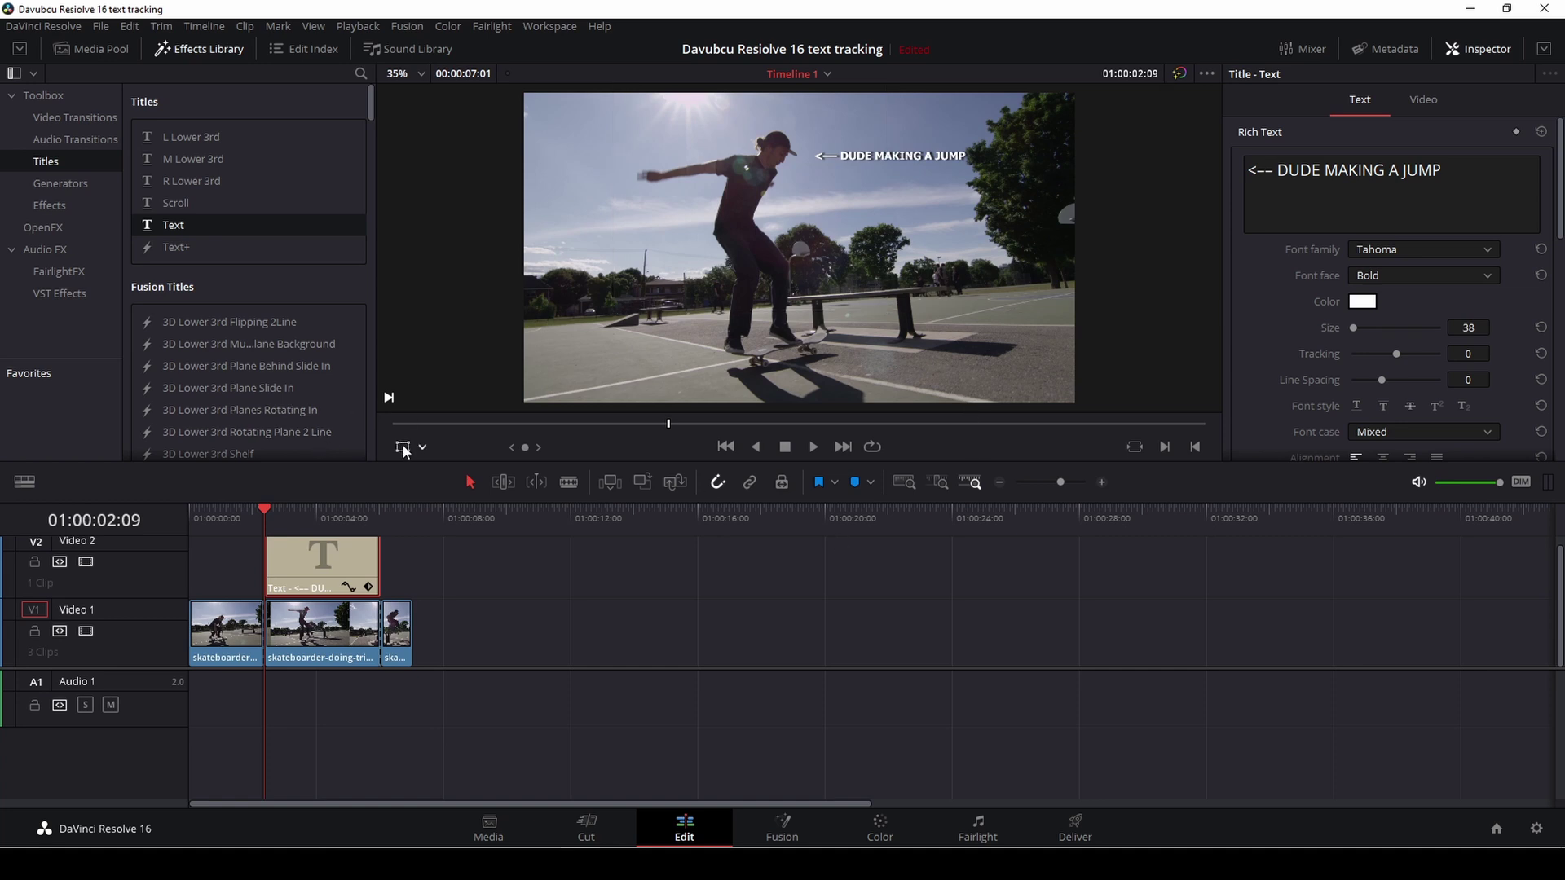
- Make the title a compound clip named 'text', then switch to the Color page
right_click(298, 559)
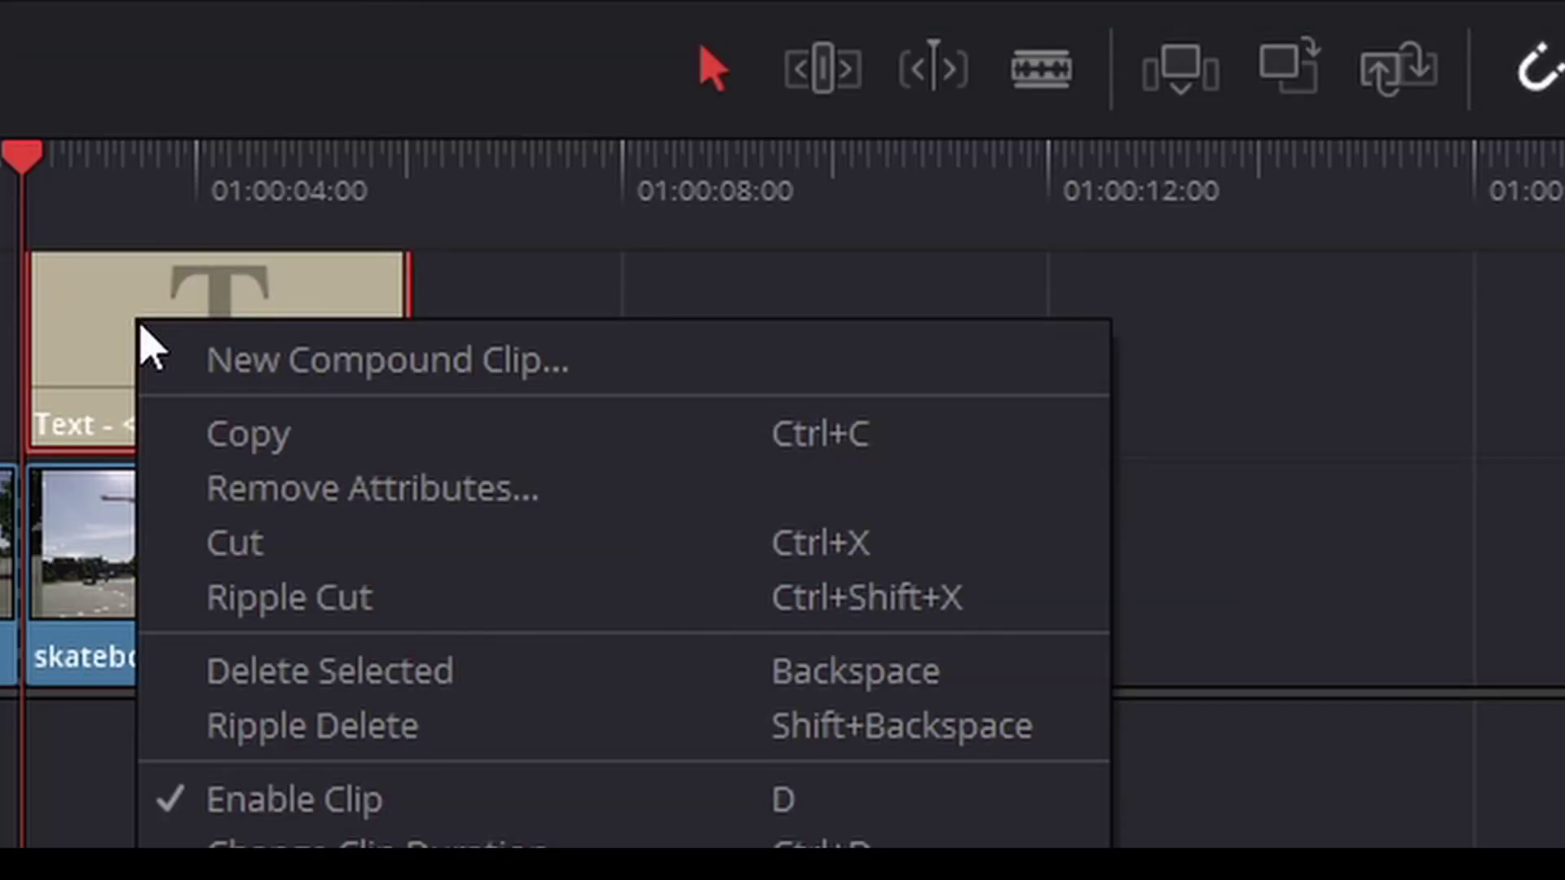
click(312, 569)
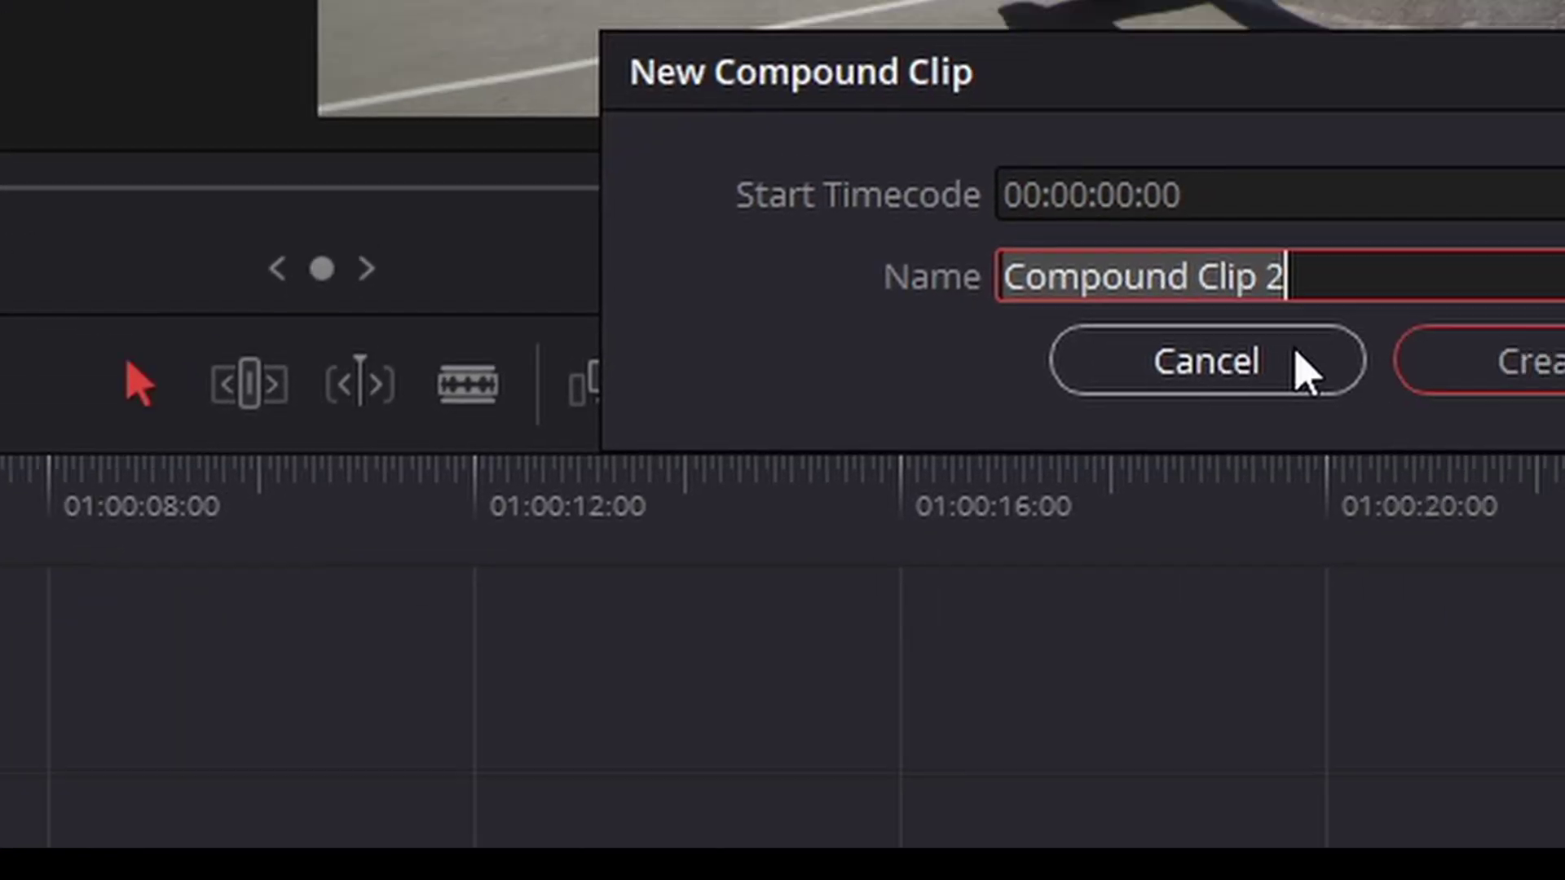
key(BackSpace)
text(te)
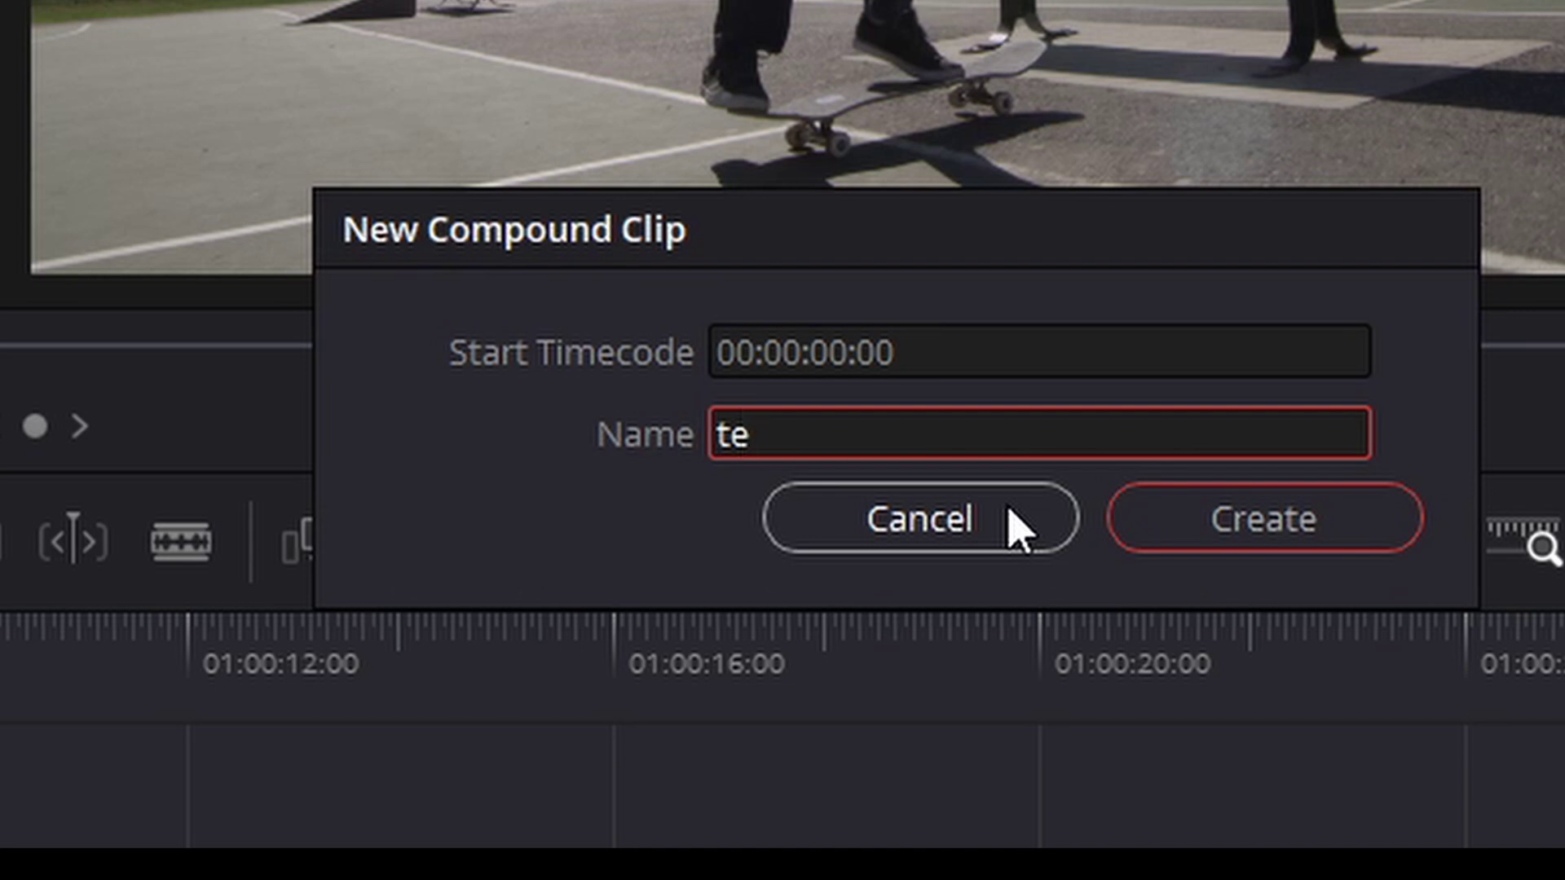
text(xt)
click(1247, 509)
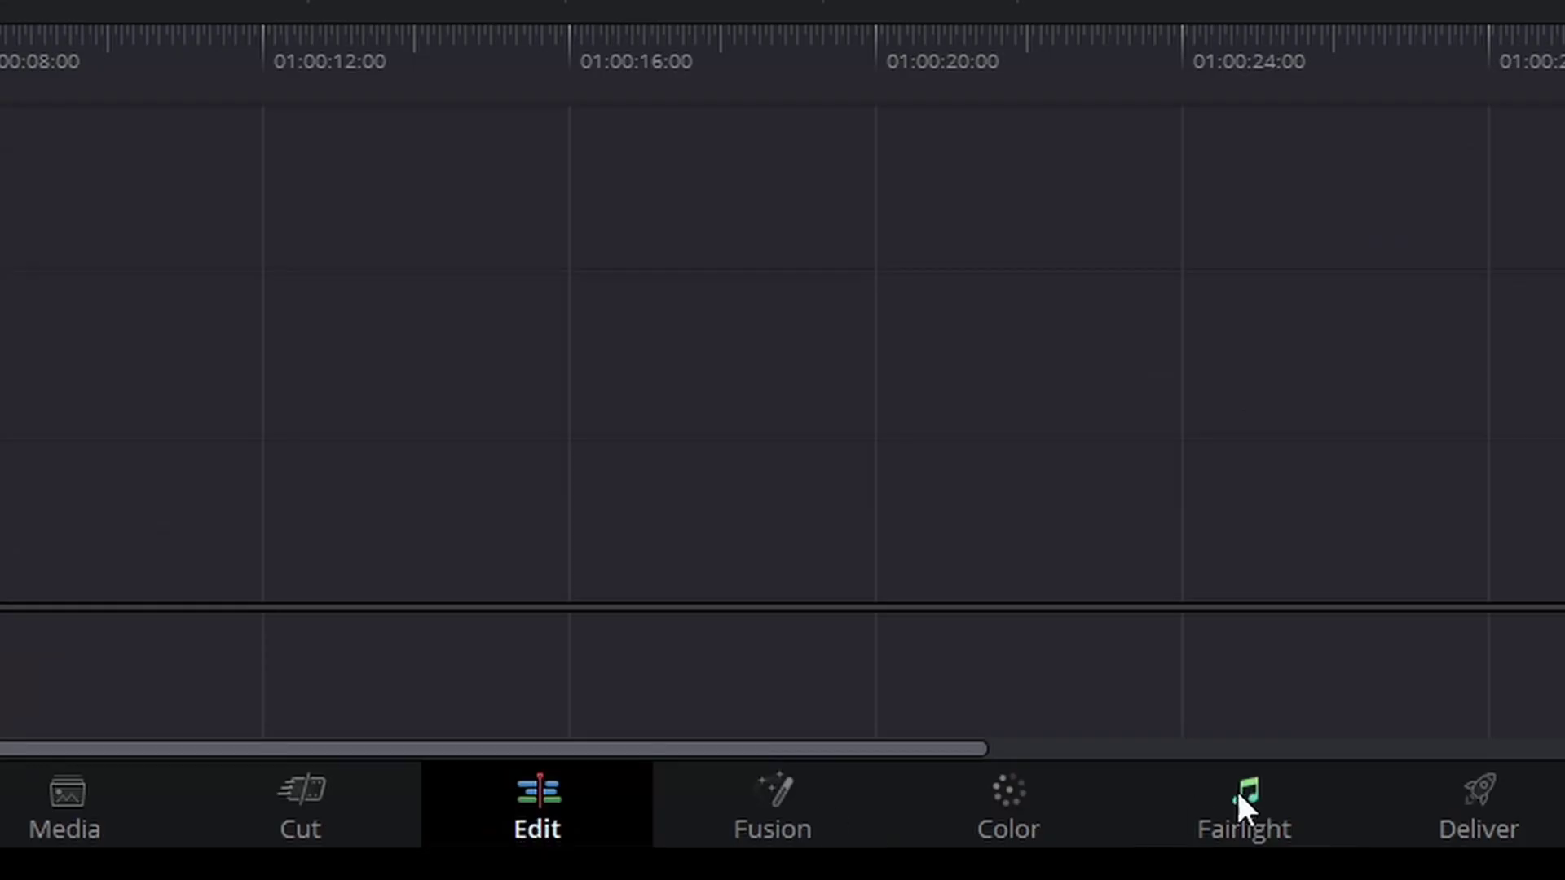
click(875, 832)
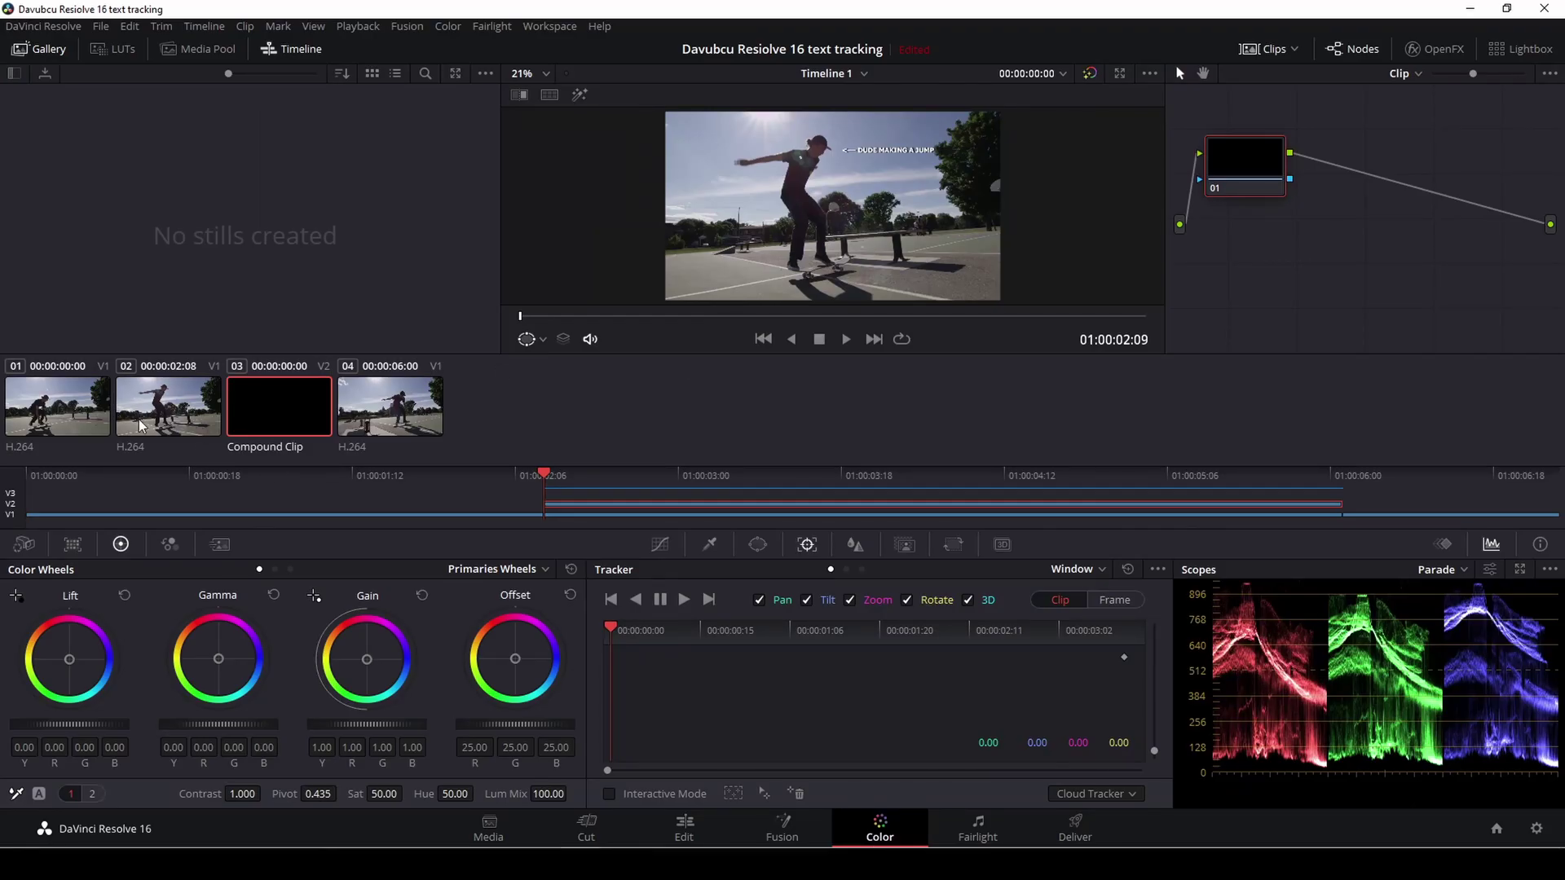
- Set the skateboarding clip's tracker to Classic Stabilizer using the Point Tracker
click(147, 416)
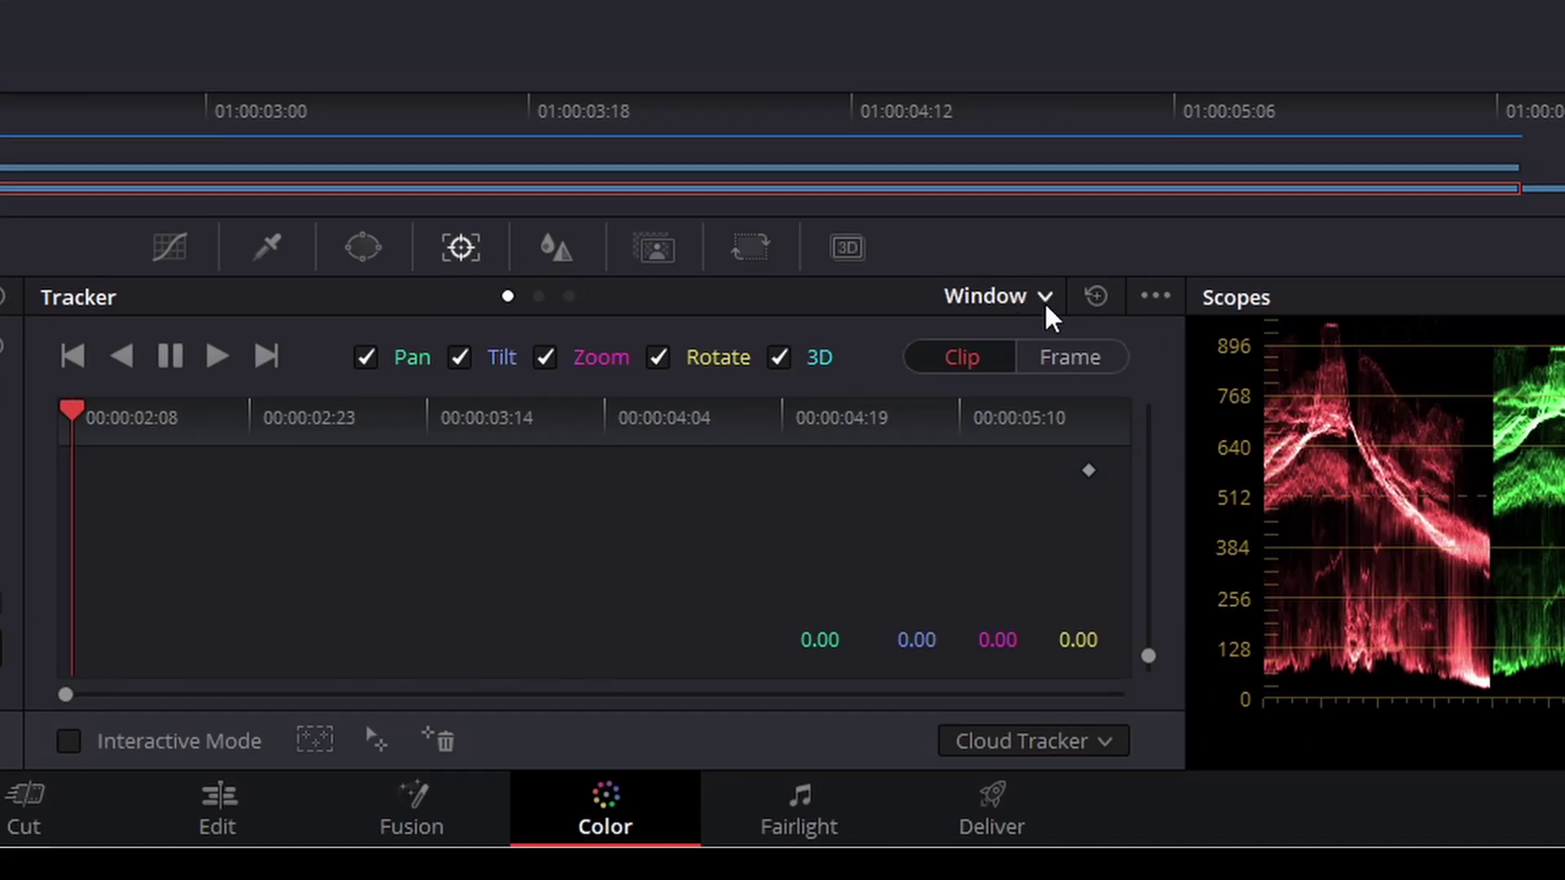
click(1054, 297)
click(1056, 379)
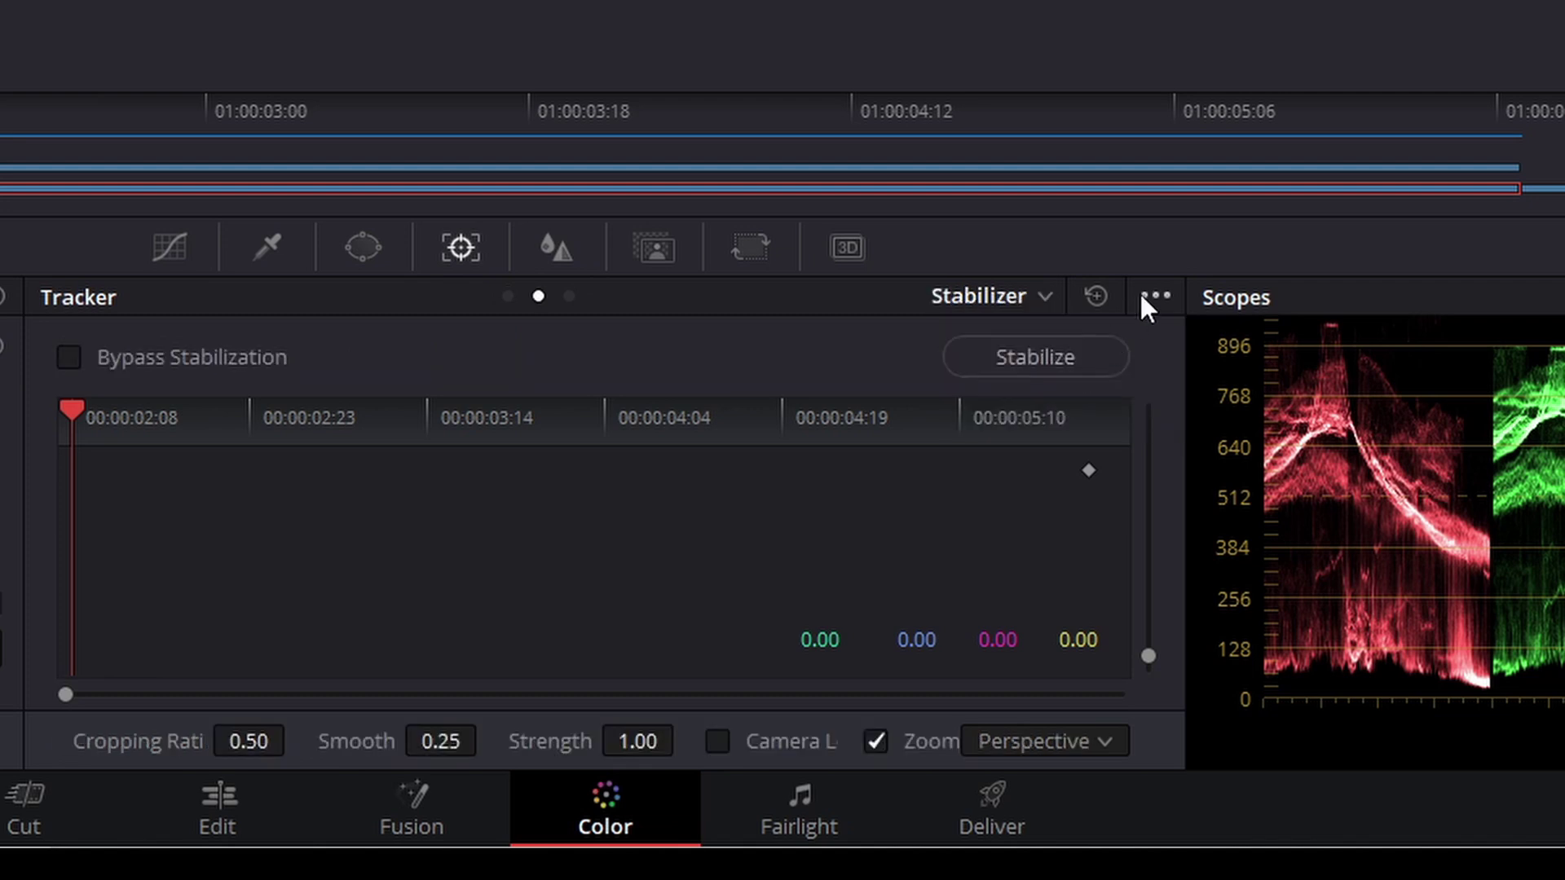
click(1156, 297)
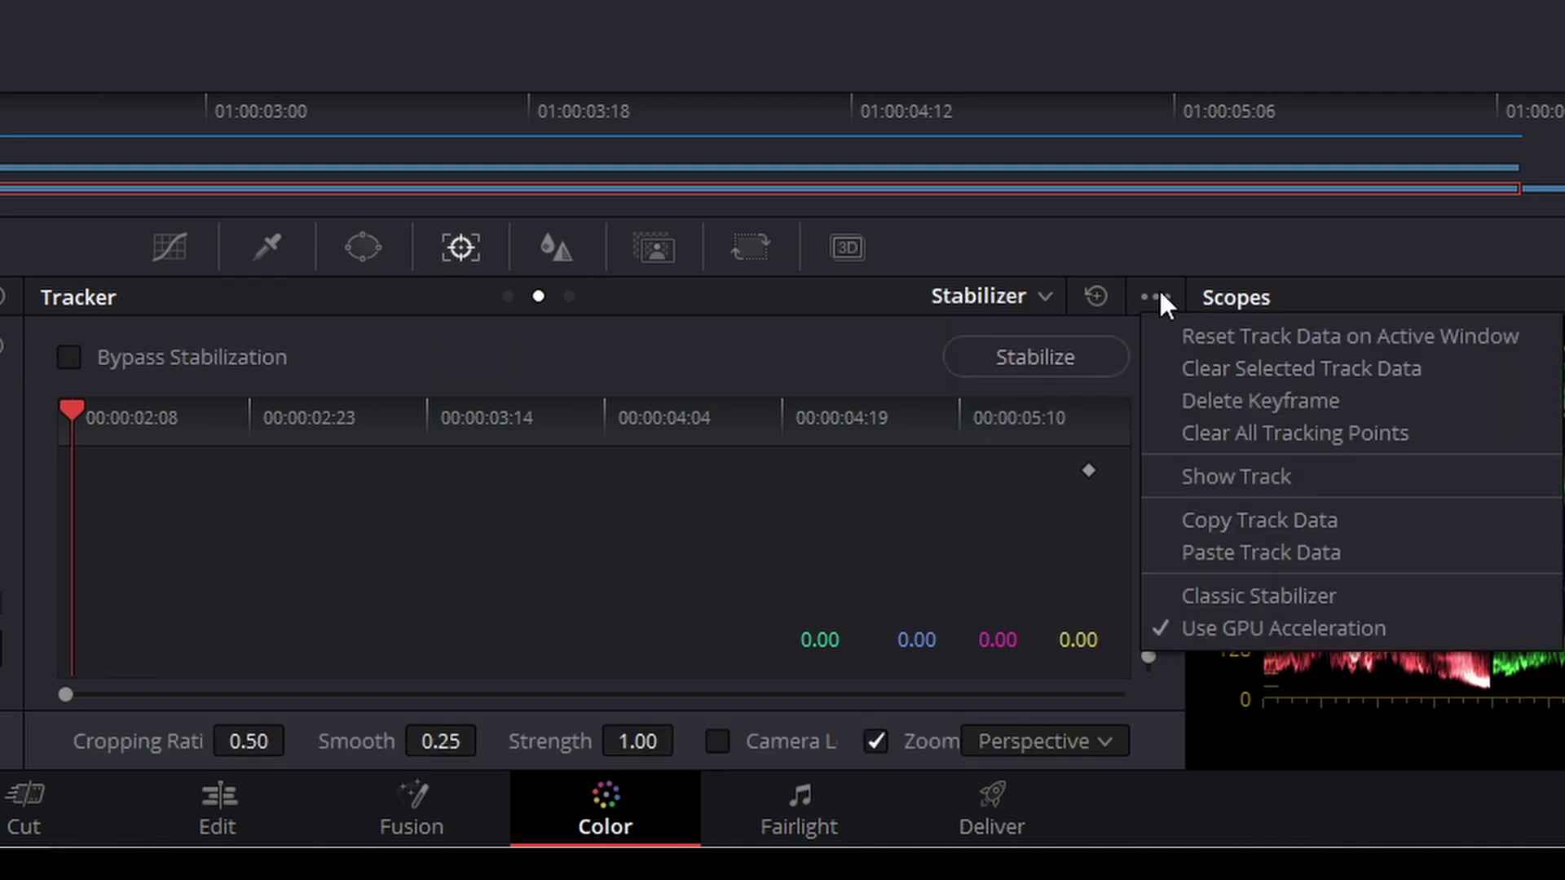
click(1242, 598)
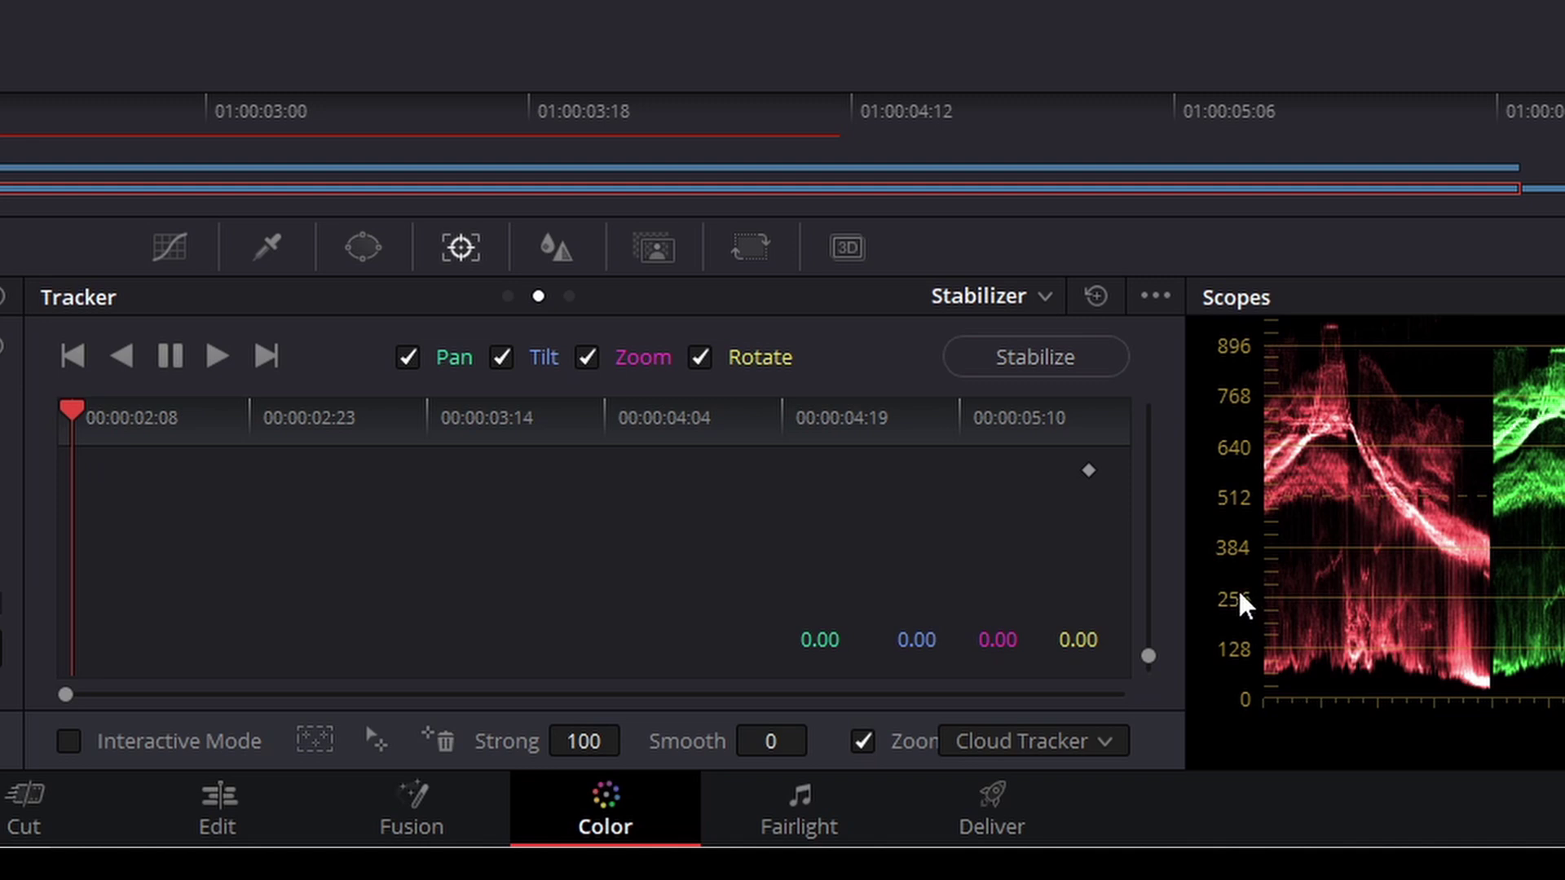
click(1104, 738)
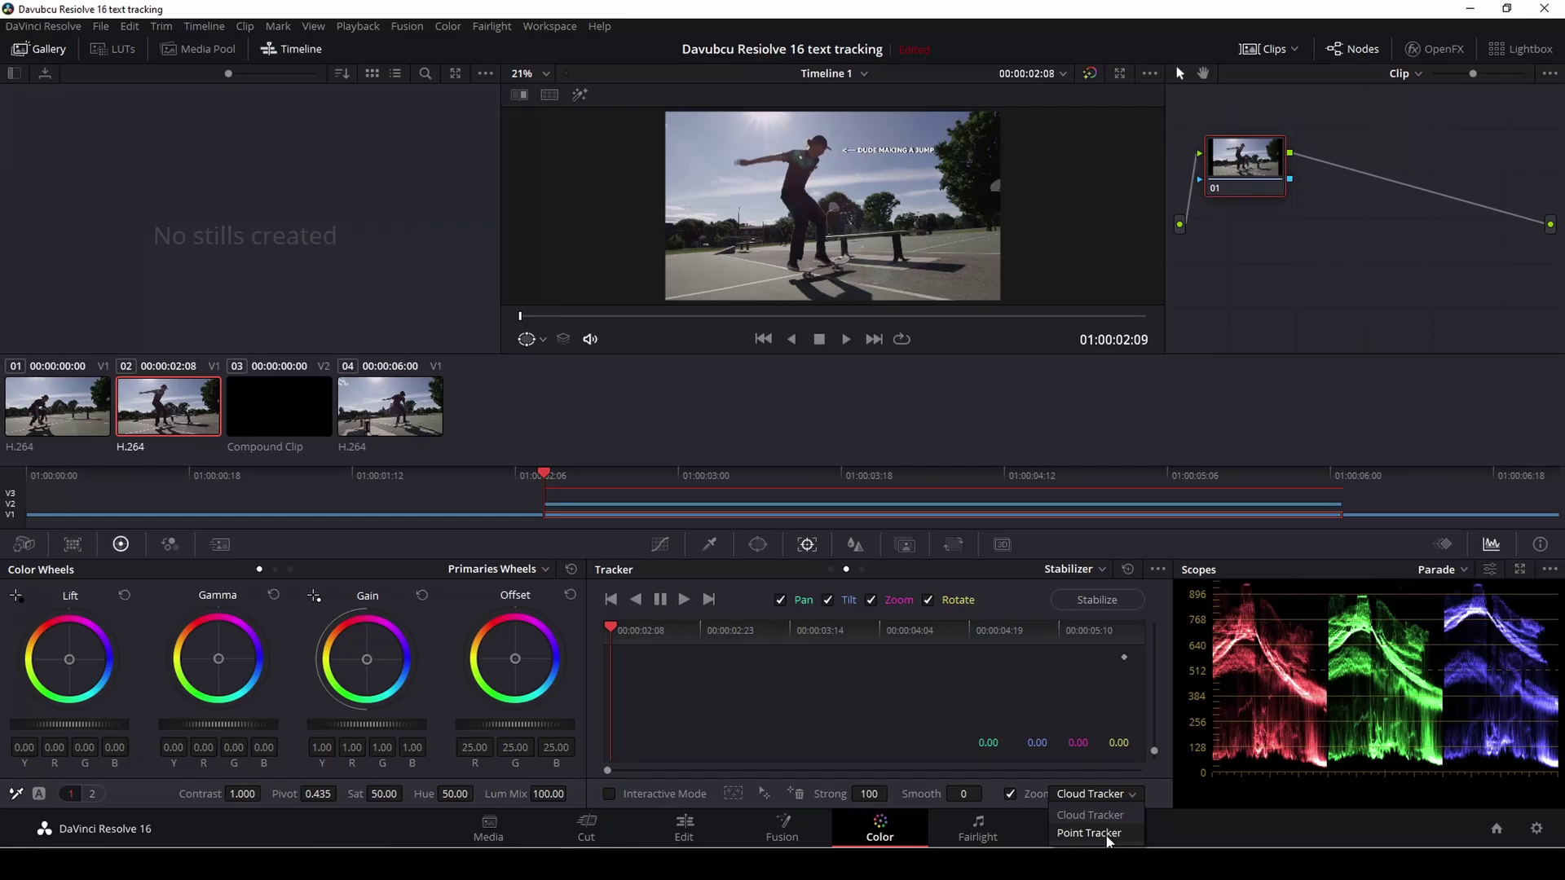
click(1055, 831)
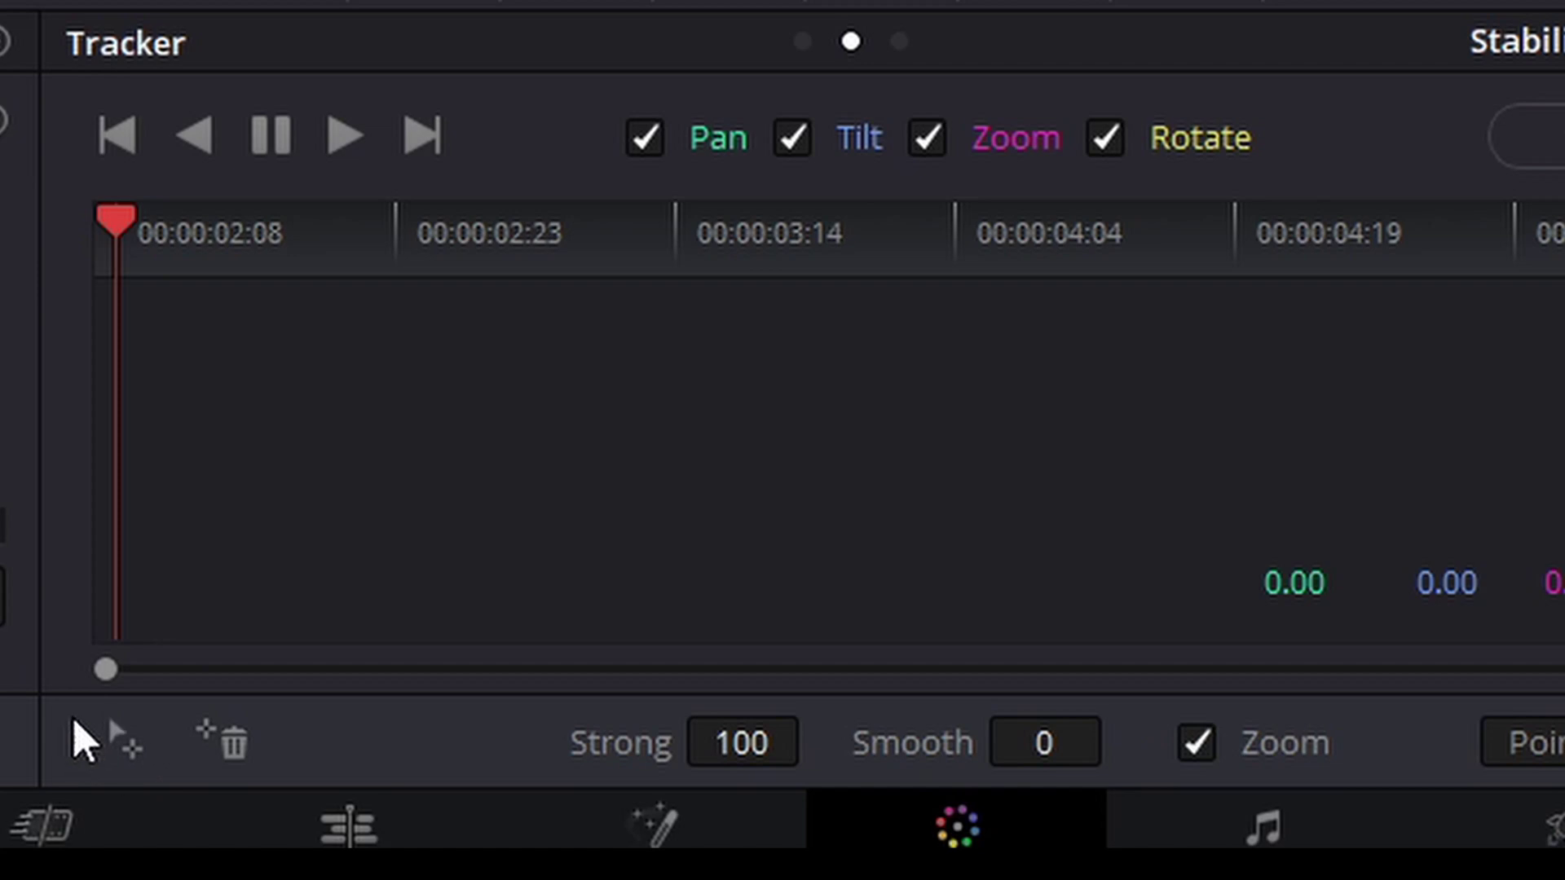
- Add a tracking point on the skater's head and track it forward through the clip
click(127, 740)
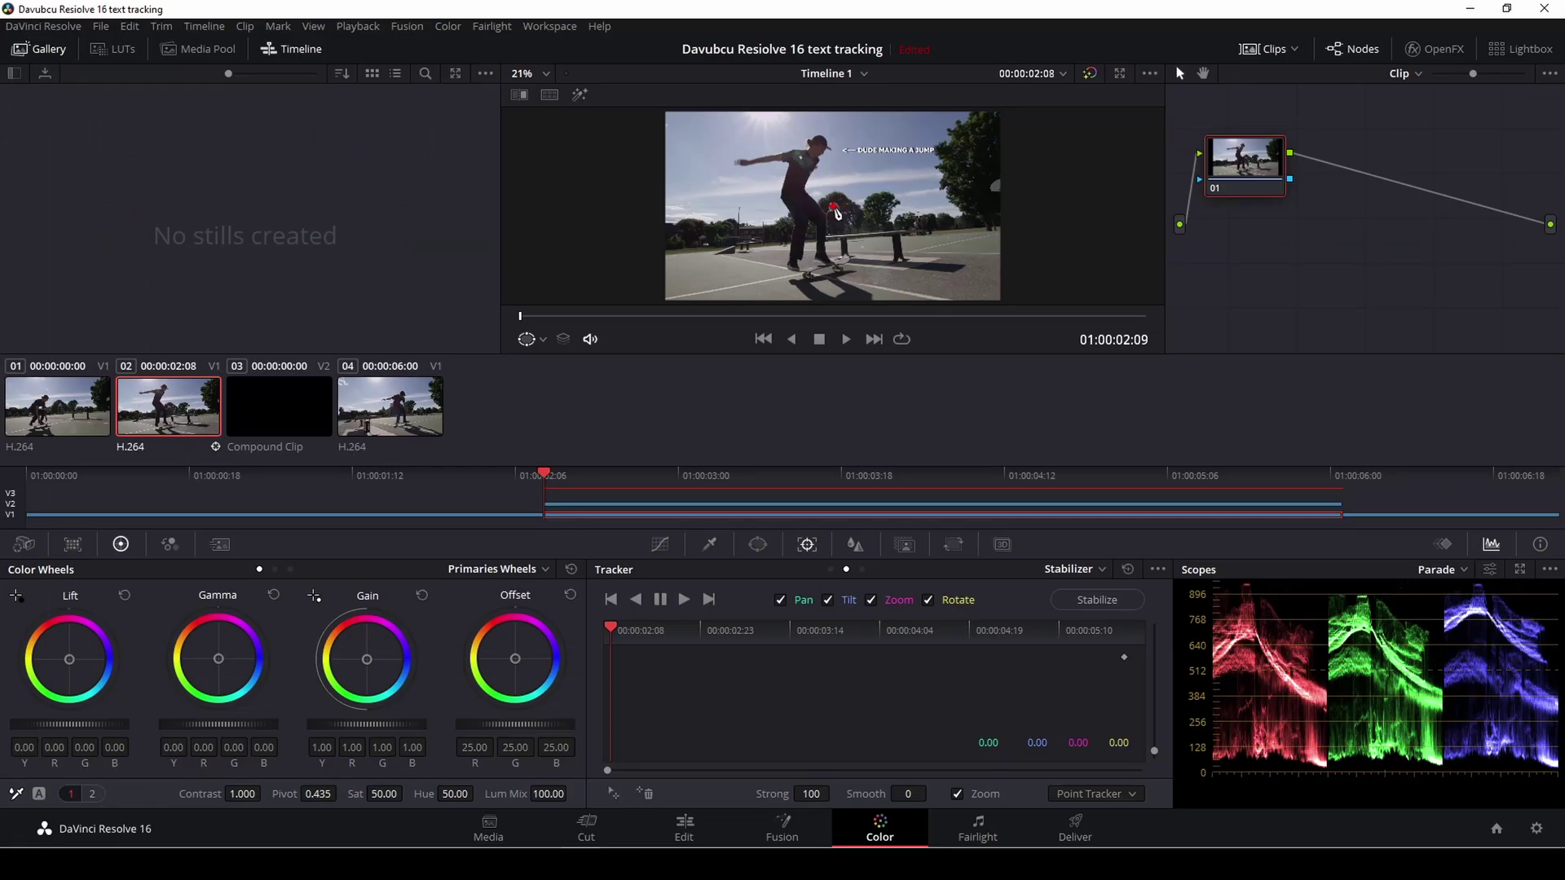
drag(833, 207, 818, 147)
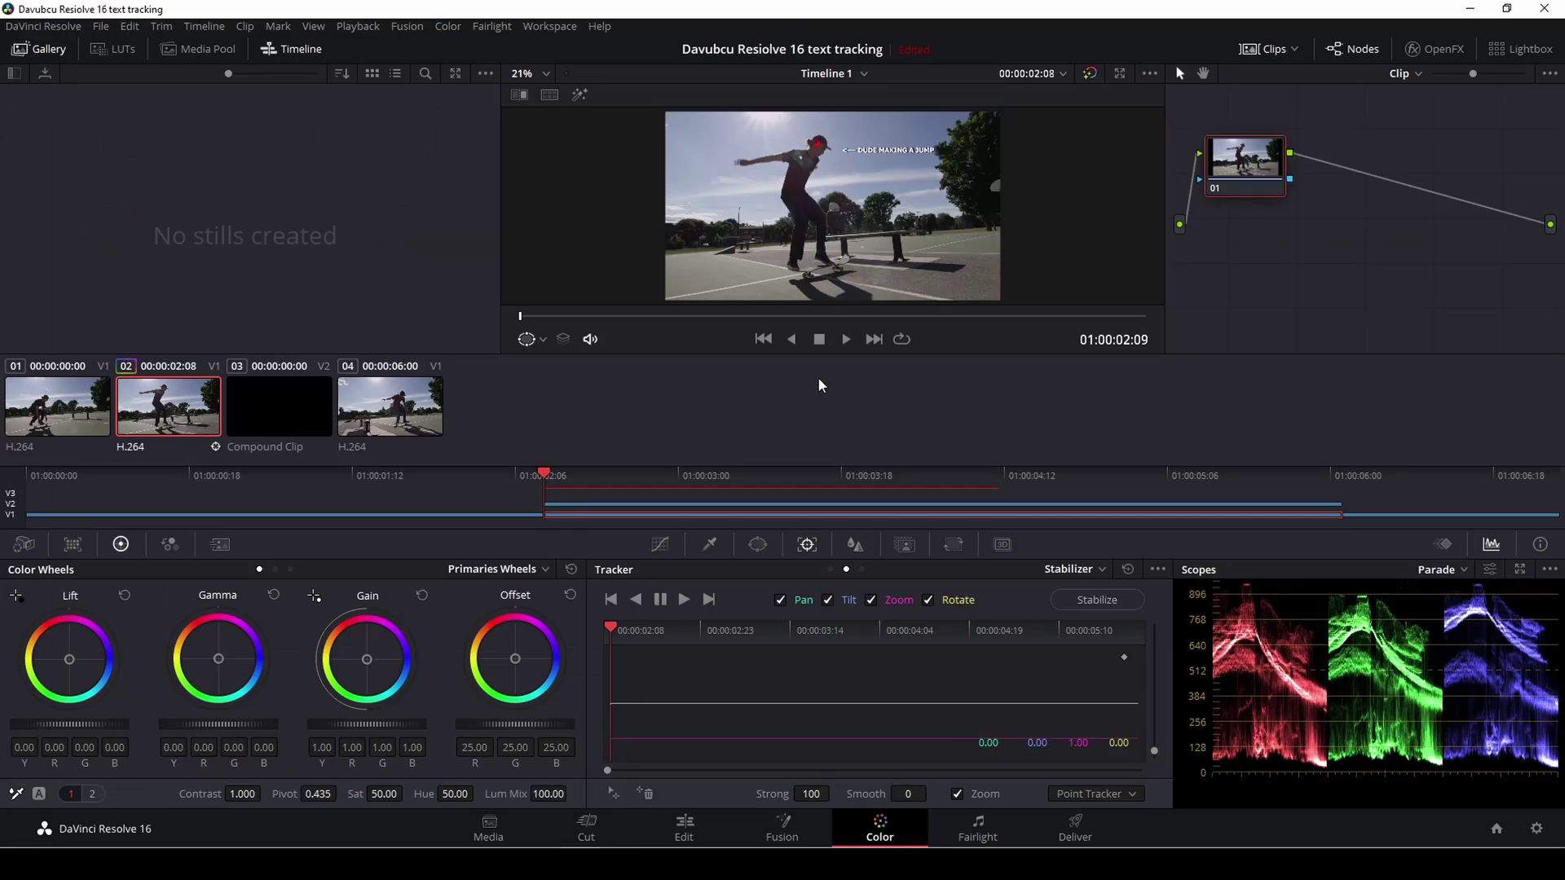
click(684, 600)
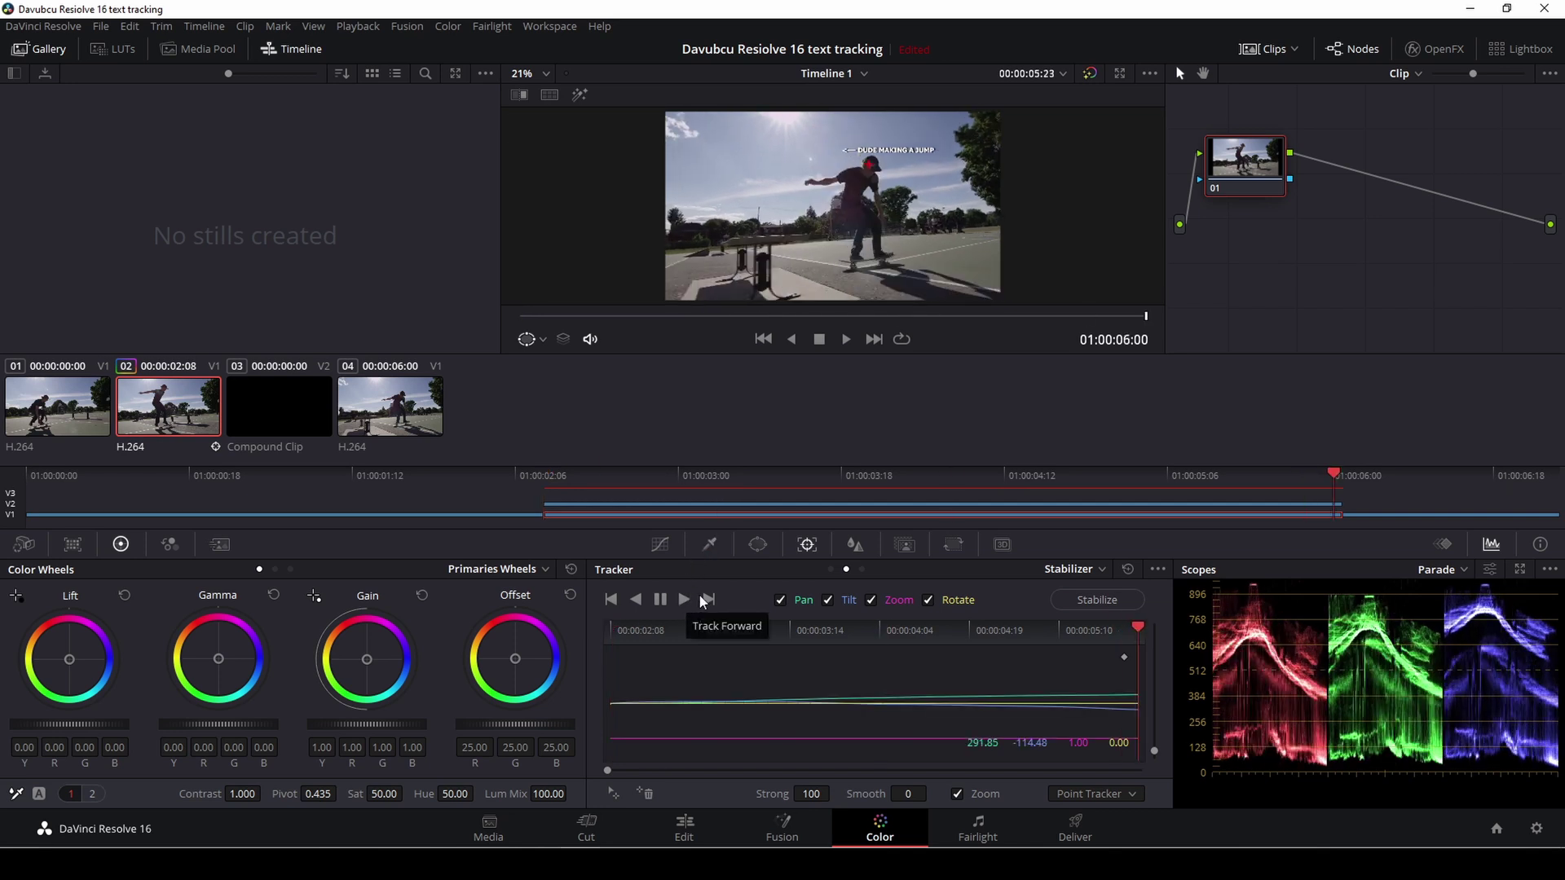
- Copy the skater's track data, then switch the compound title clip to Classic Stabilizer
click(1157, 569)
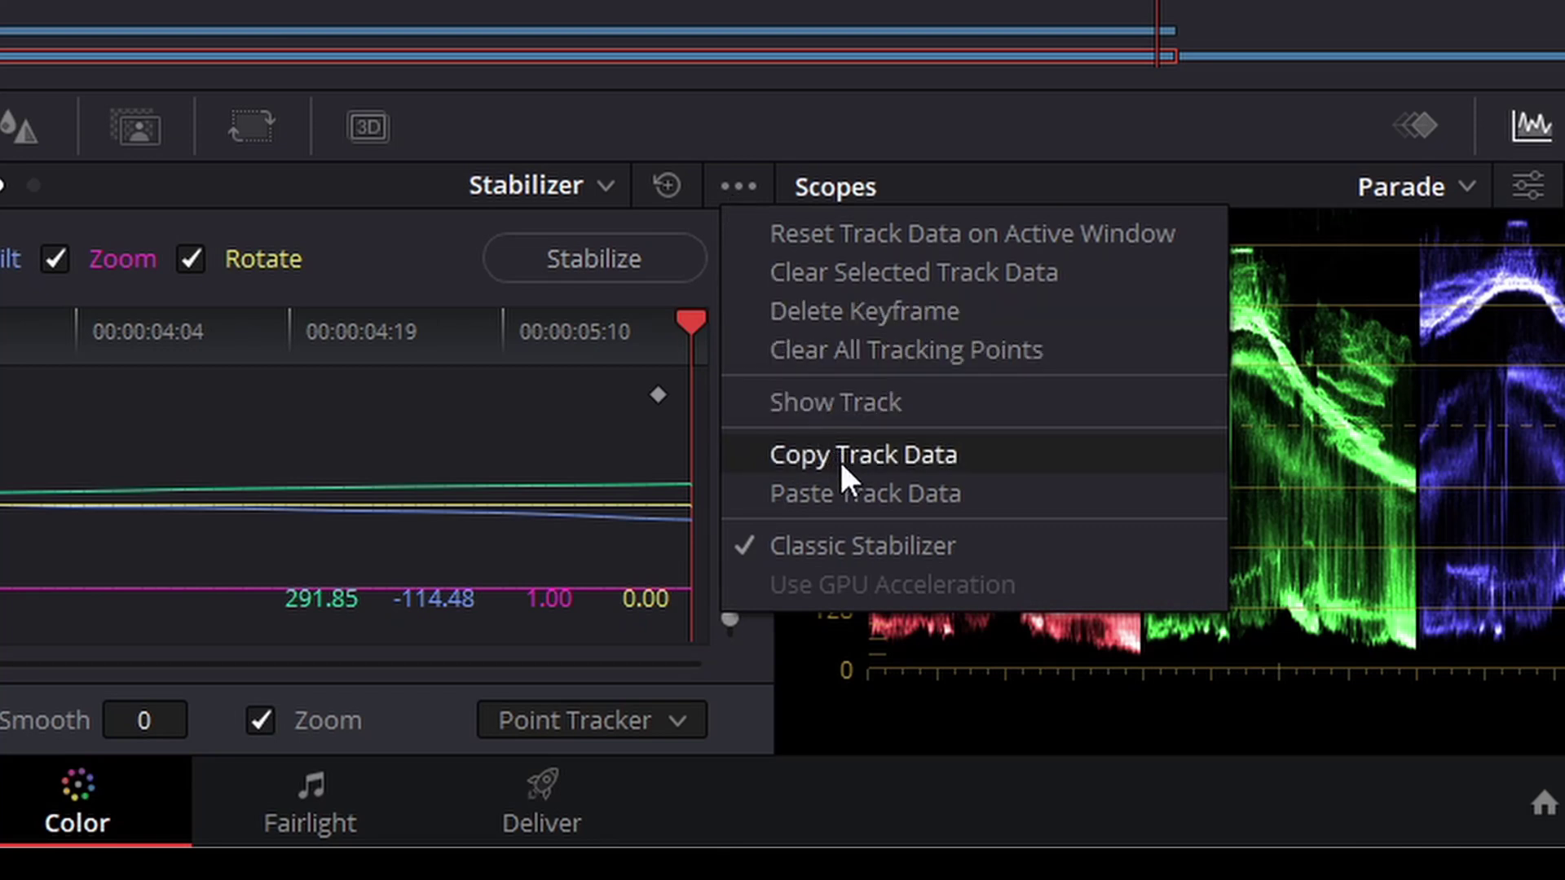
click(839, 458)
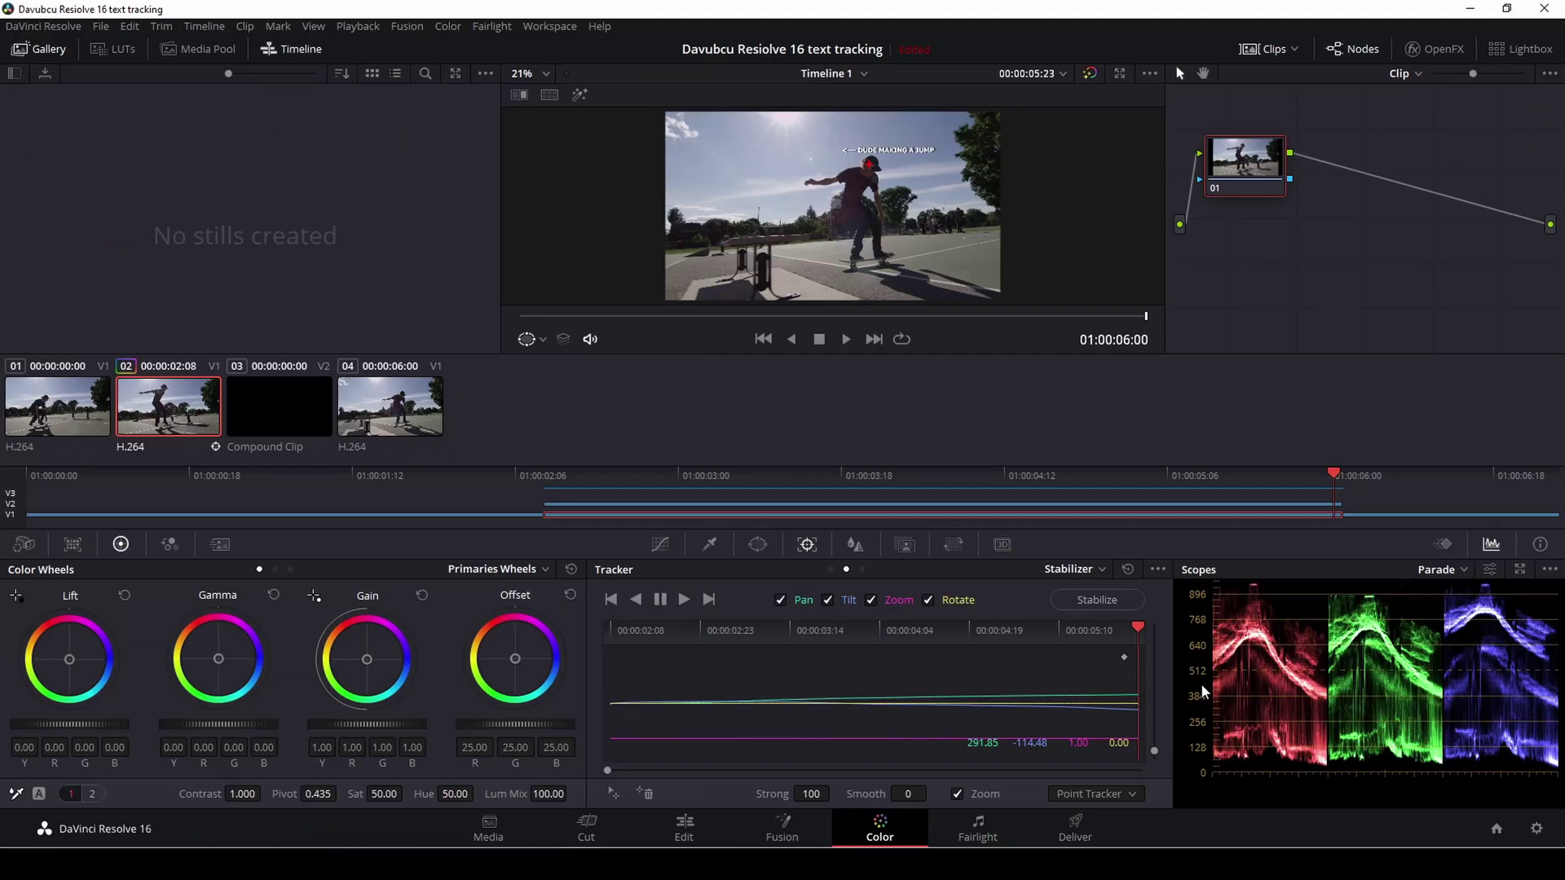
click(274, 425)
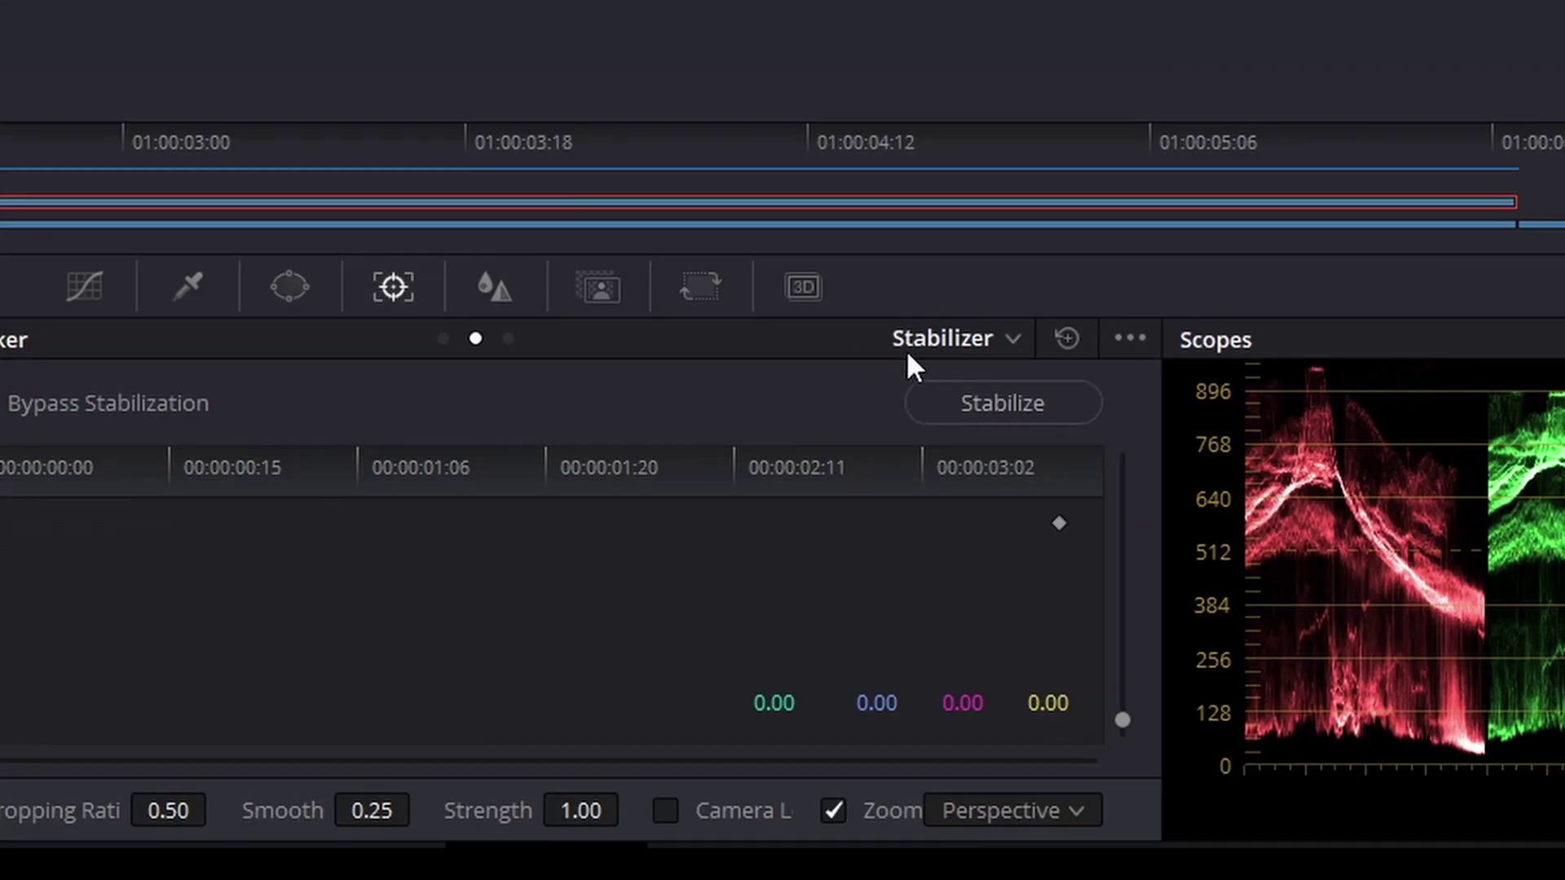
click(1123, 341)
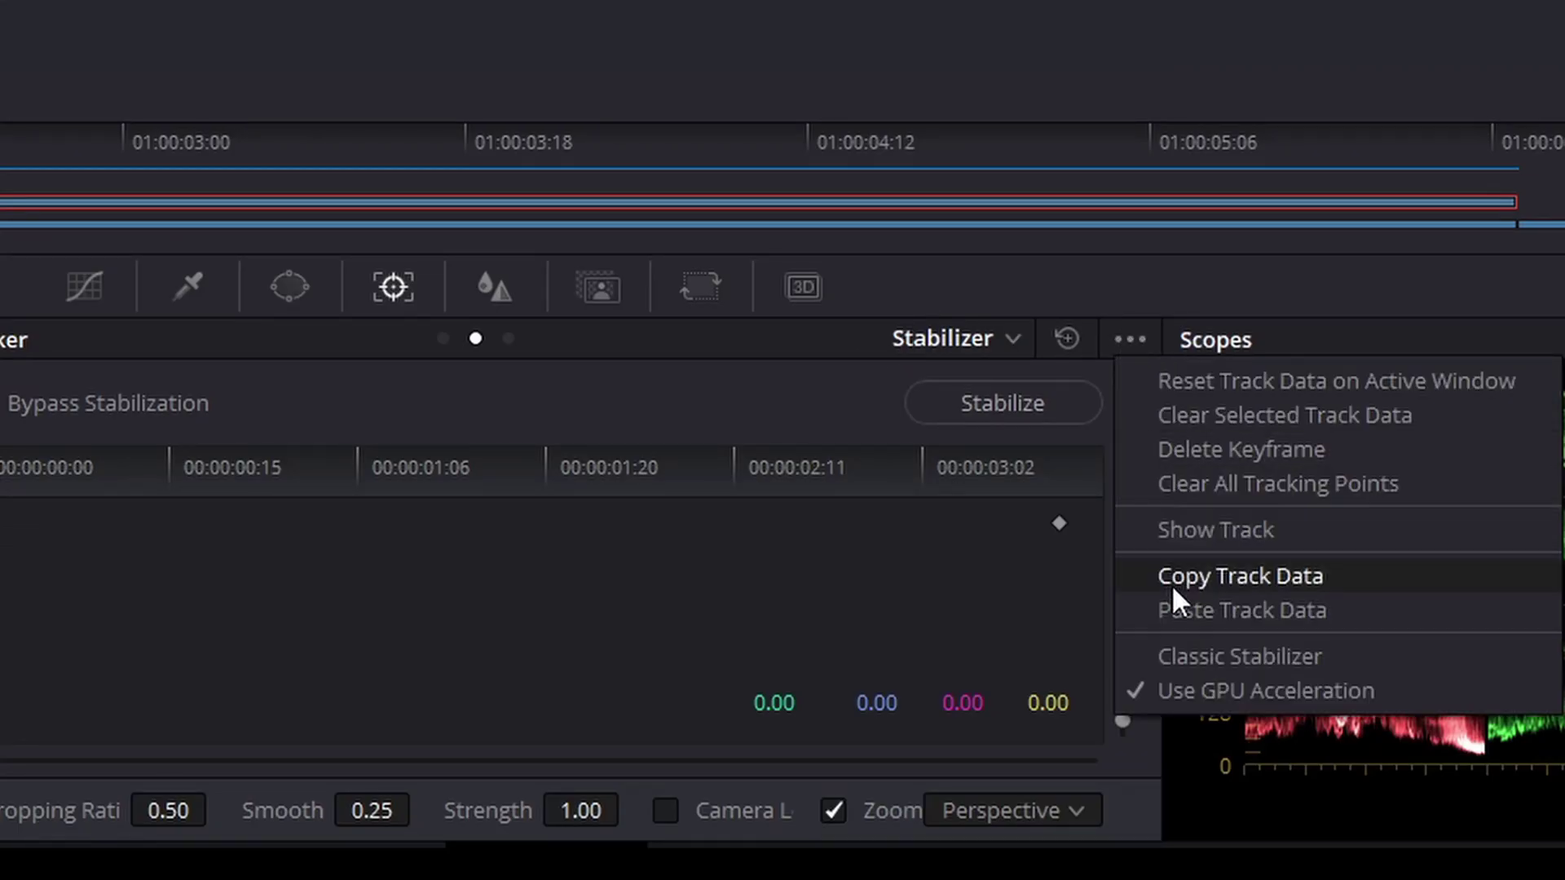
click(1176, 646)
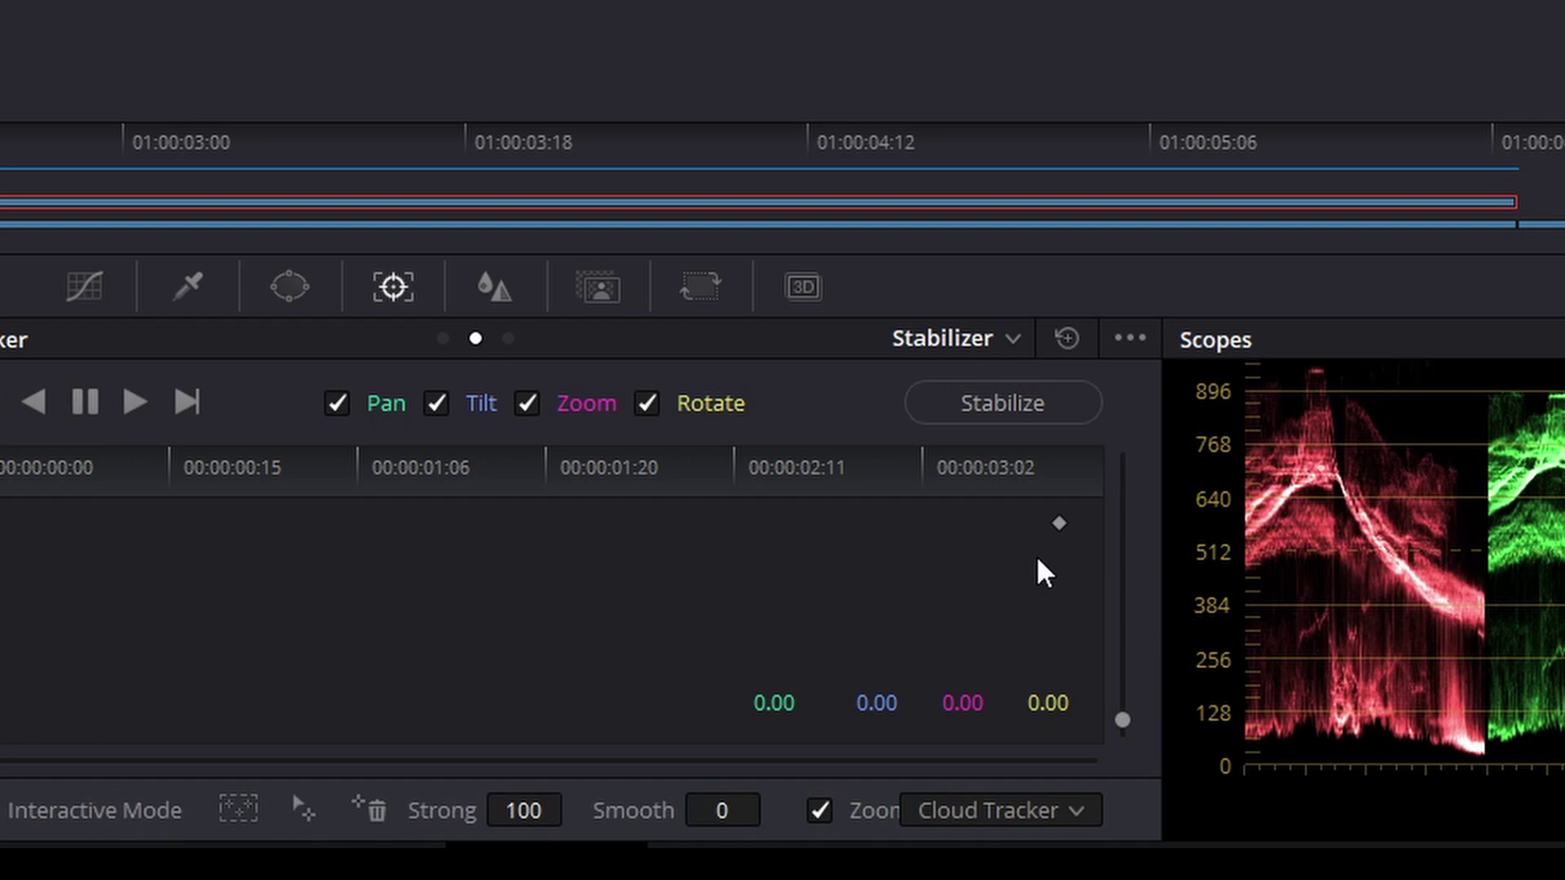
click(1123, 337)
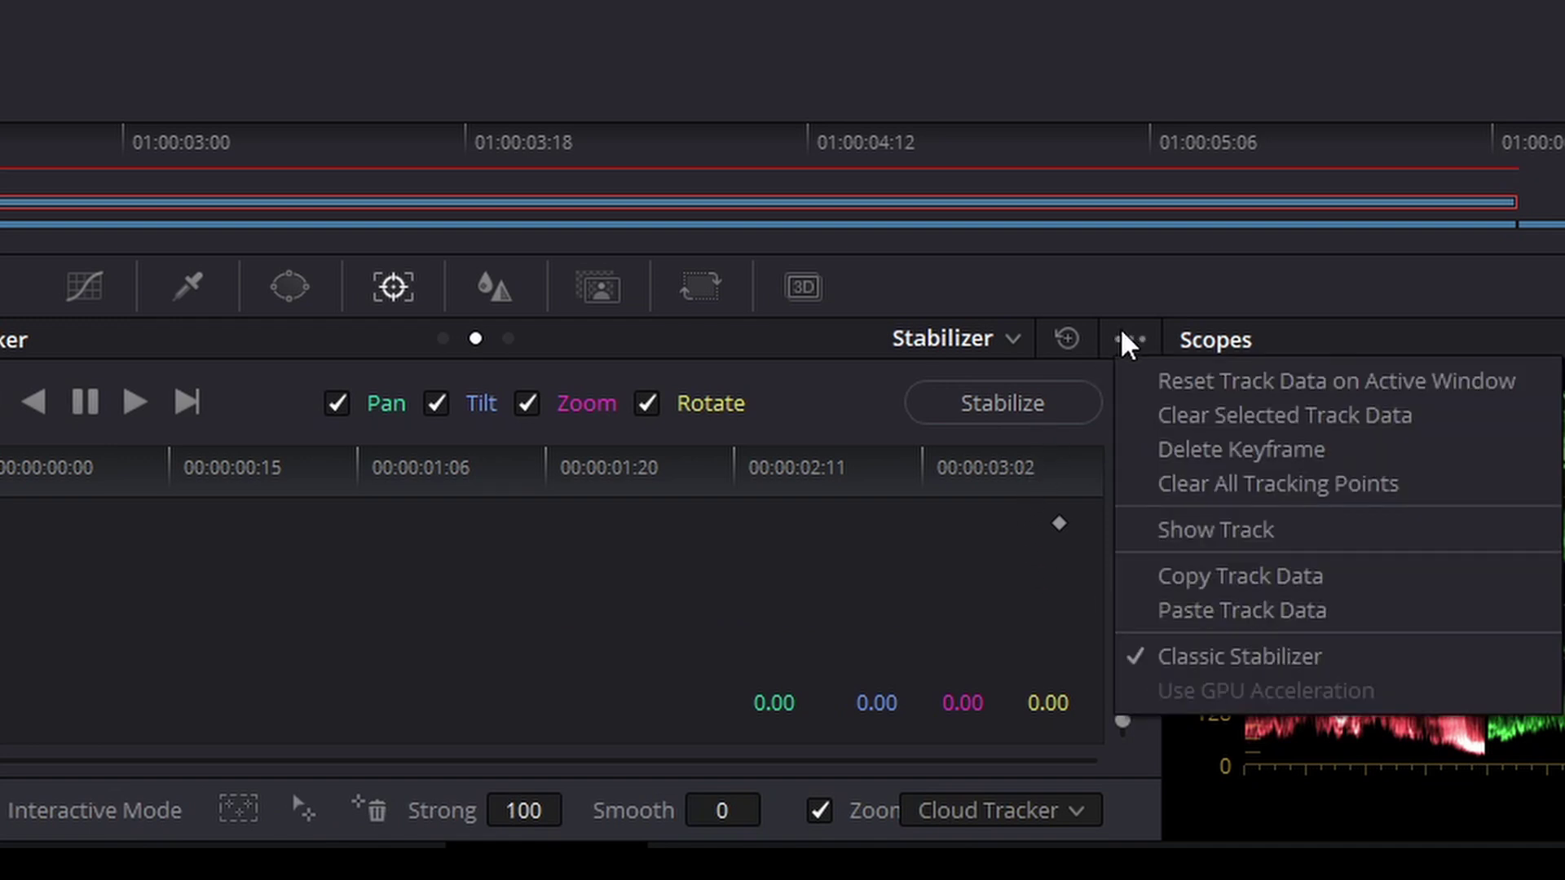
- Paste the skater track onto the title, set Strong to -100, stabilize, and play it back
click(1195, 599)
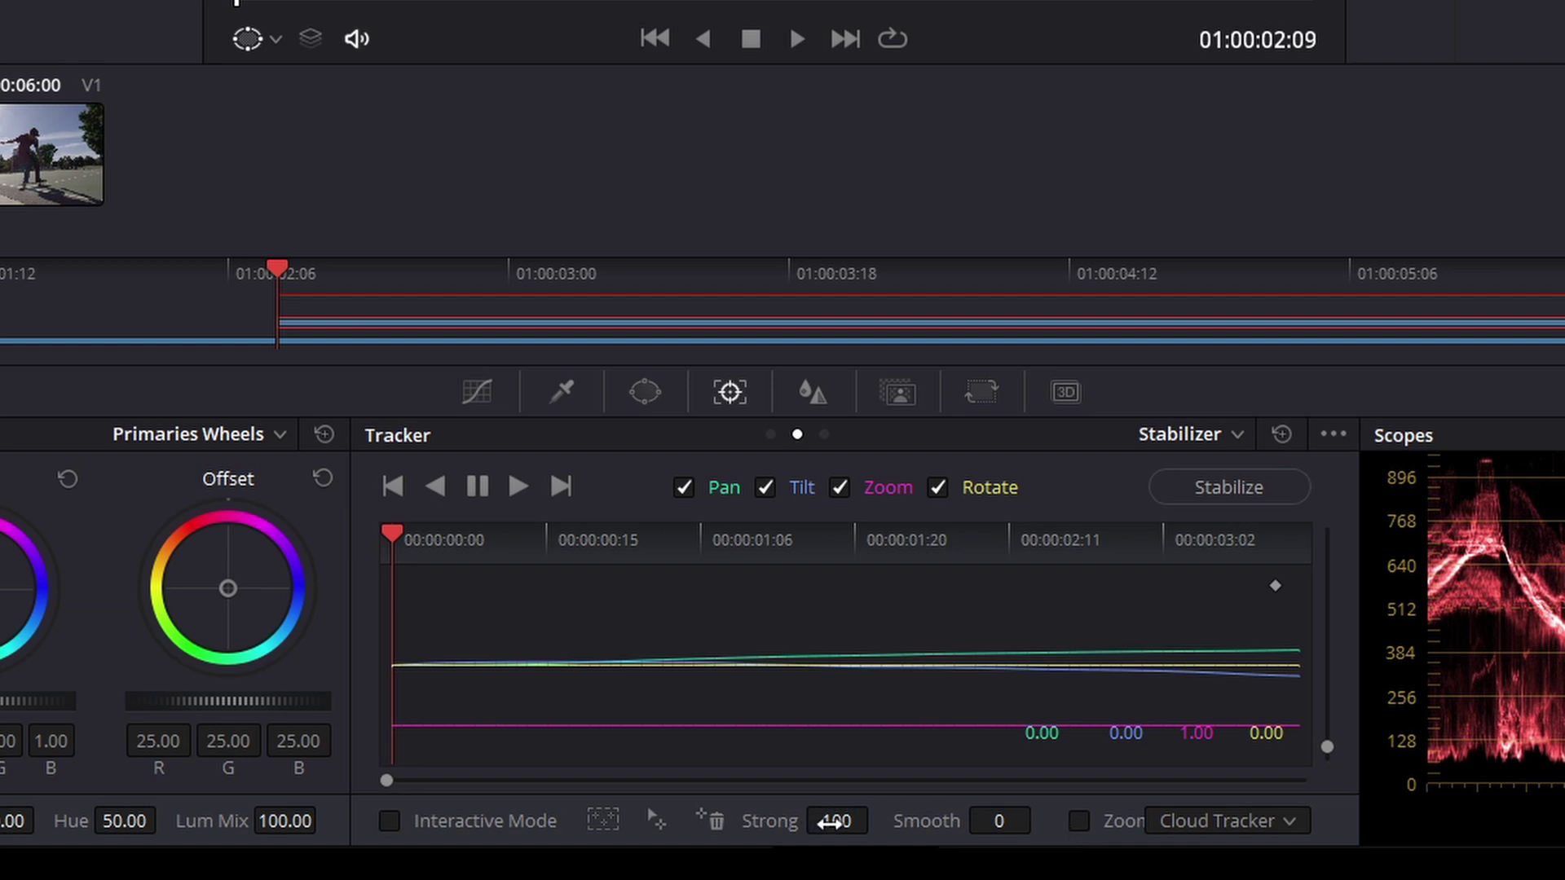
click(832, 823)
click(831, 822)
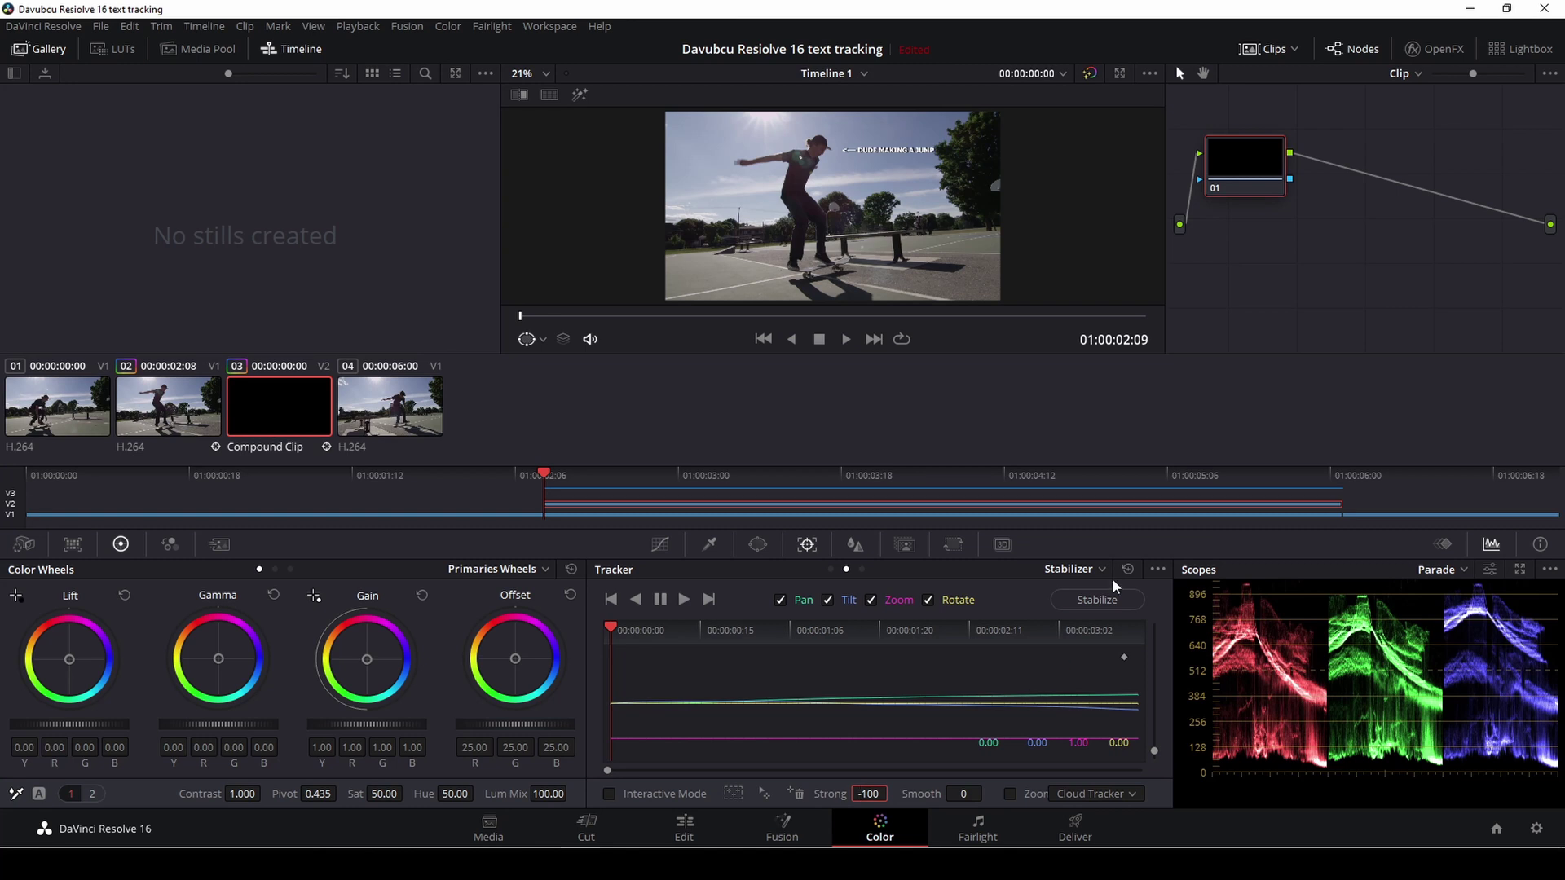
click(1104, 601)
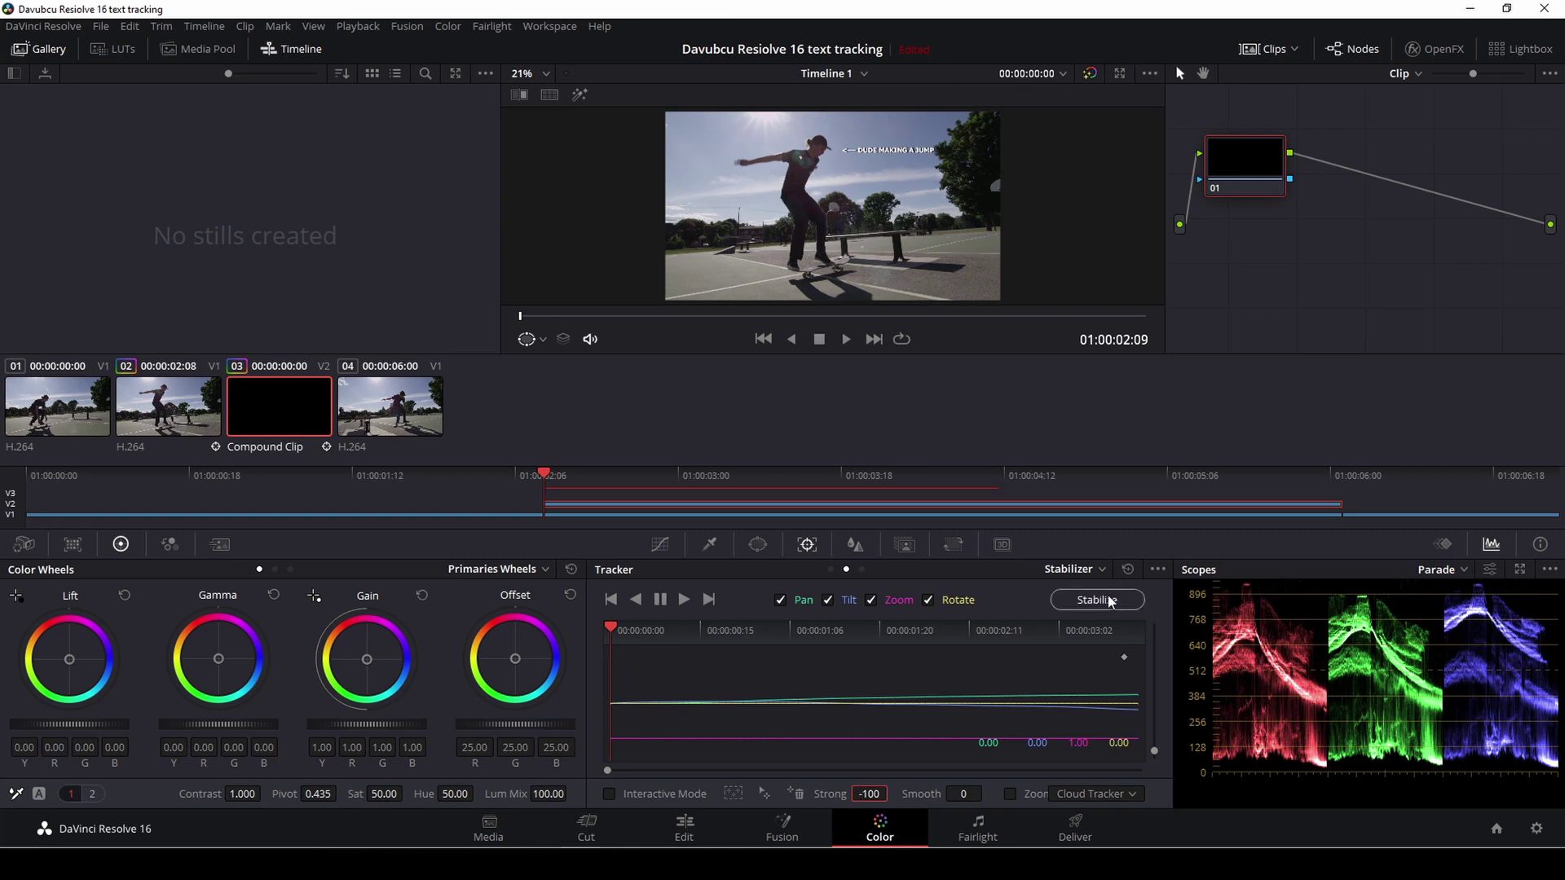
key(space)
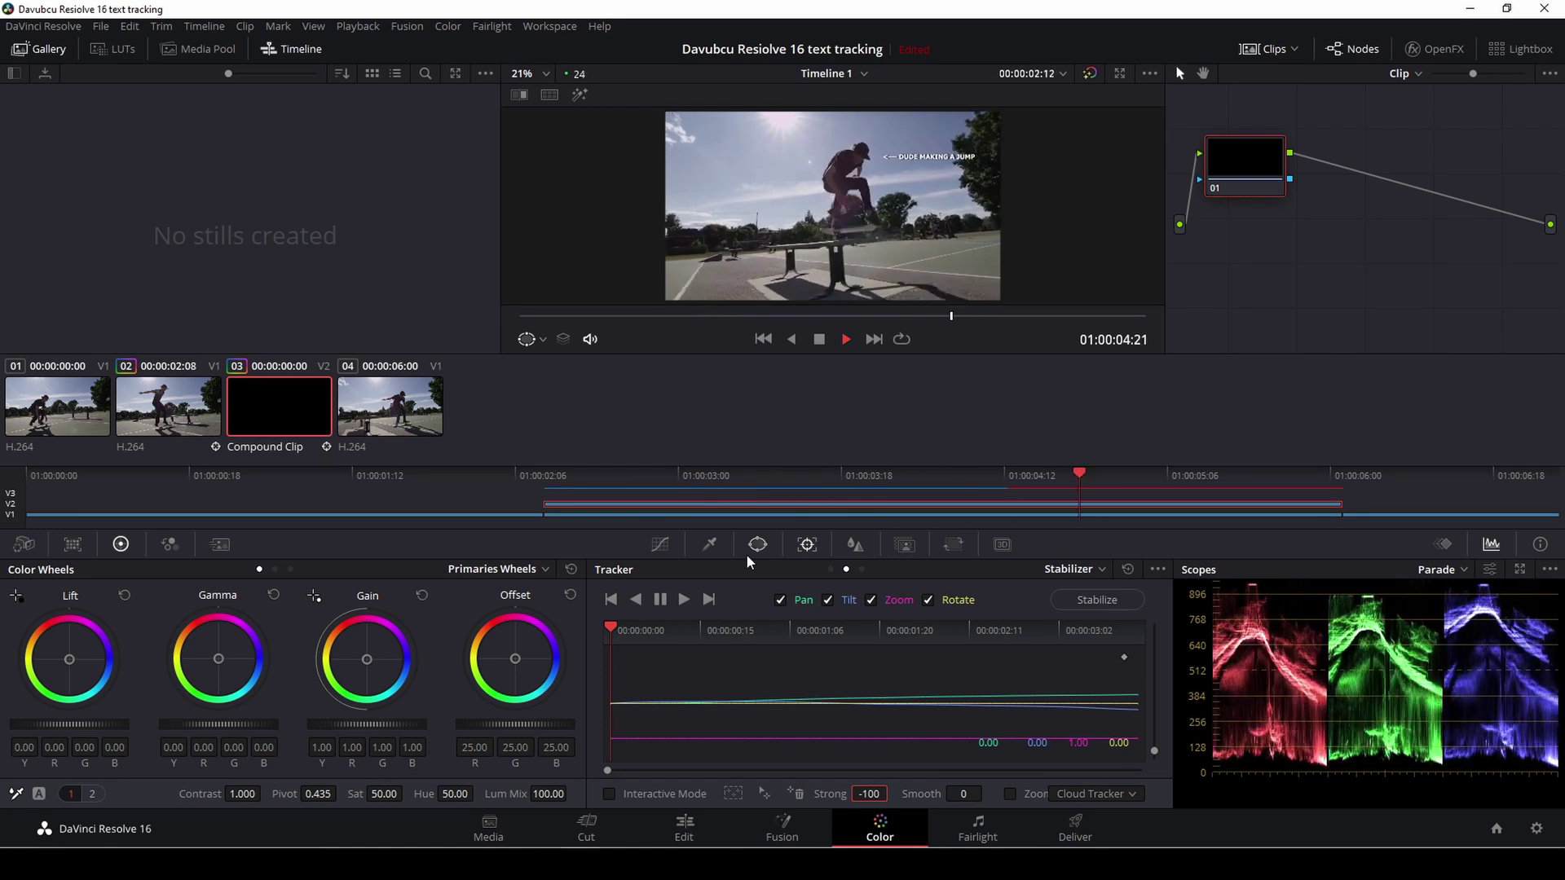
- On the Edit page at 01:00:02:09, set the text clip's composite mode to Color
key(space)
click(683, 830)
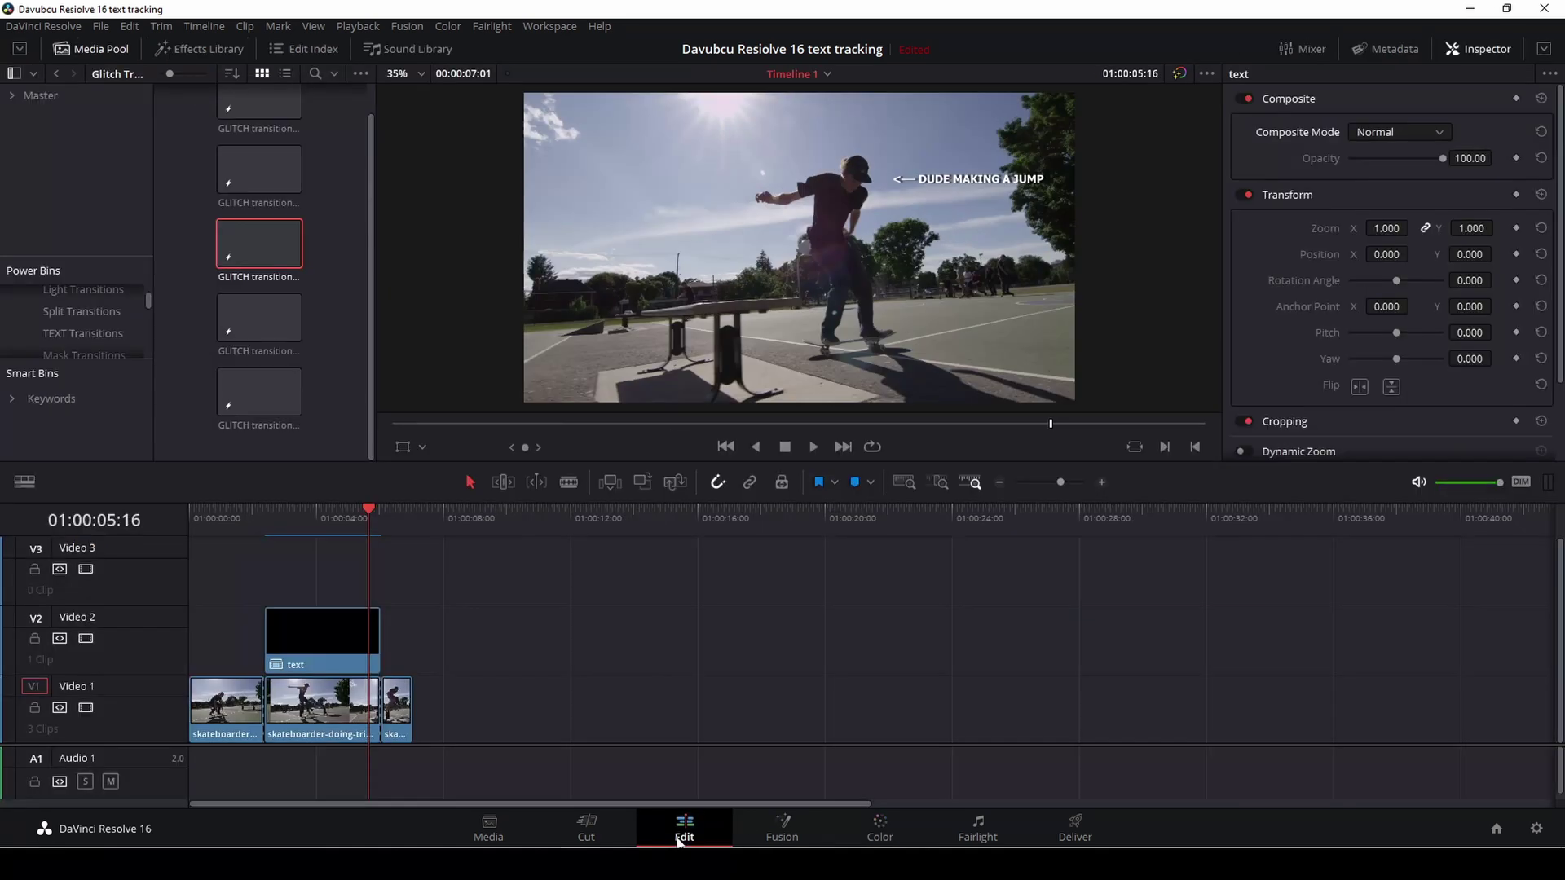
drag(372, 518, 260, 526)
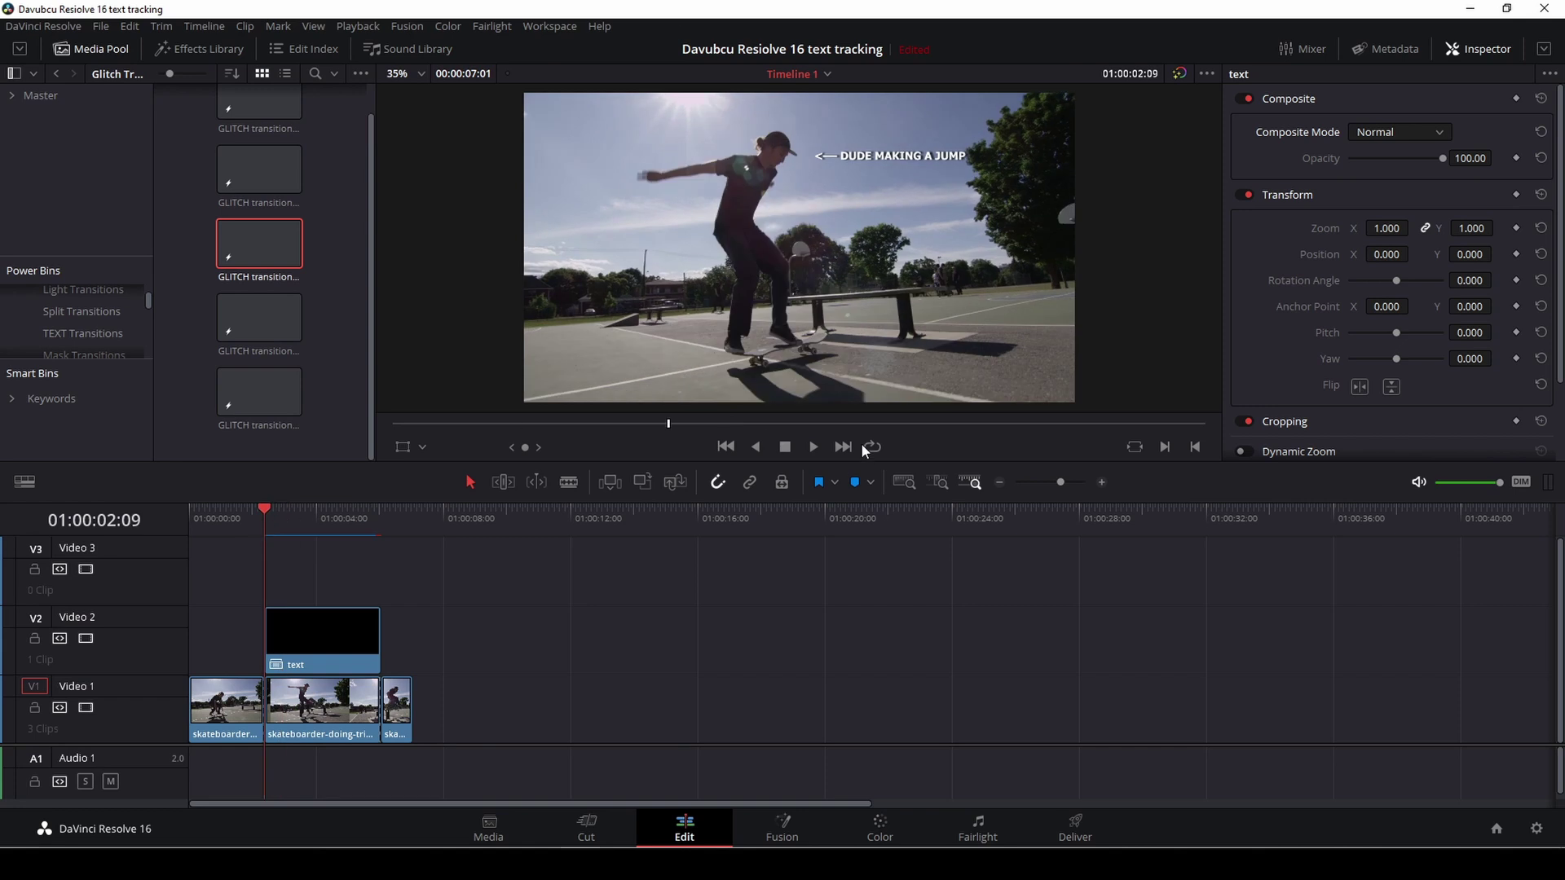
click(351, 638)
click(1437, 133)
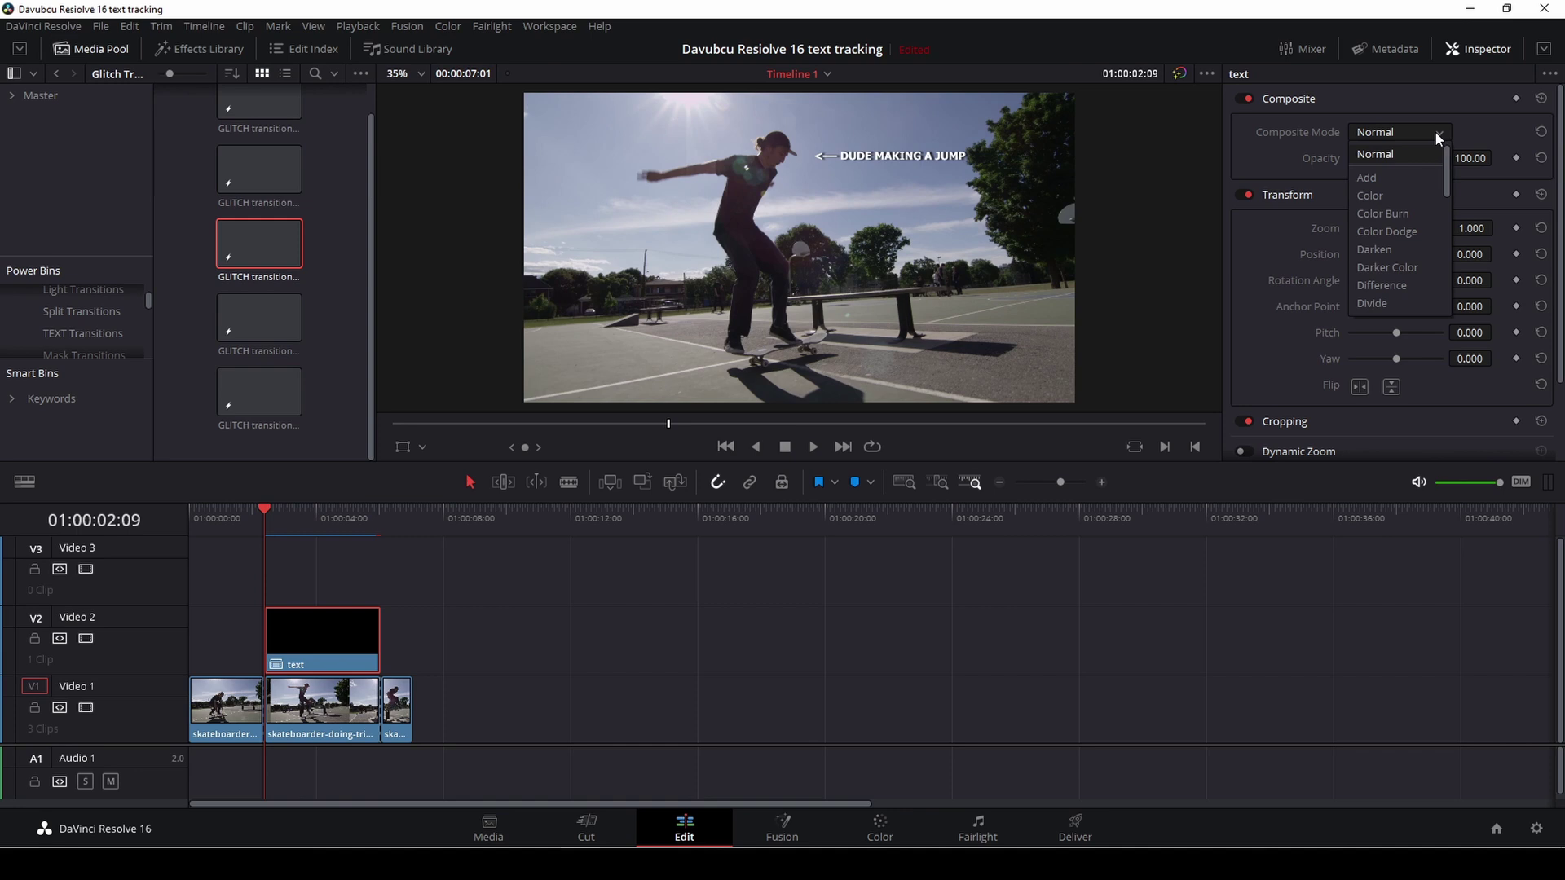
click(1391, 196)
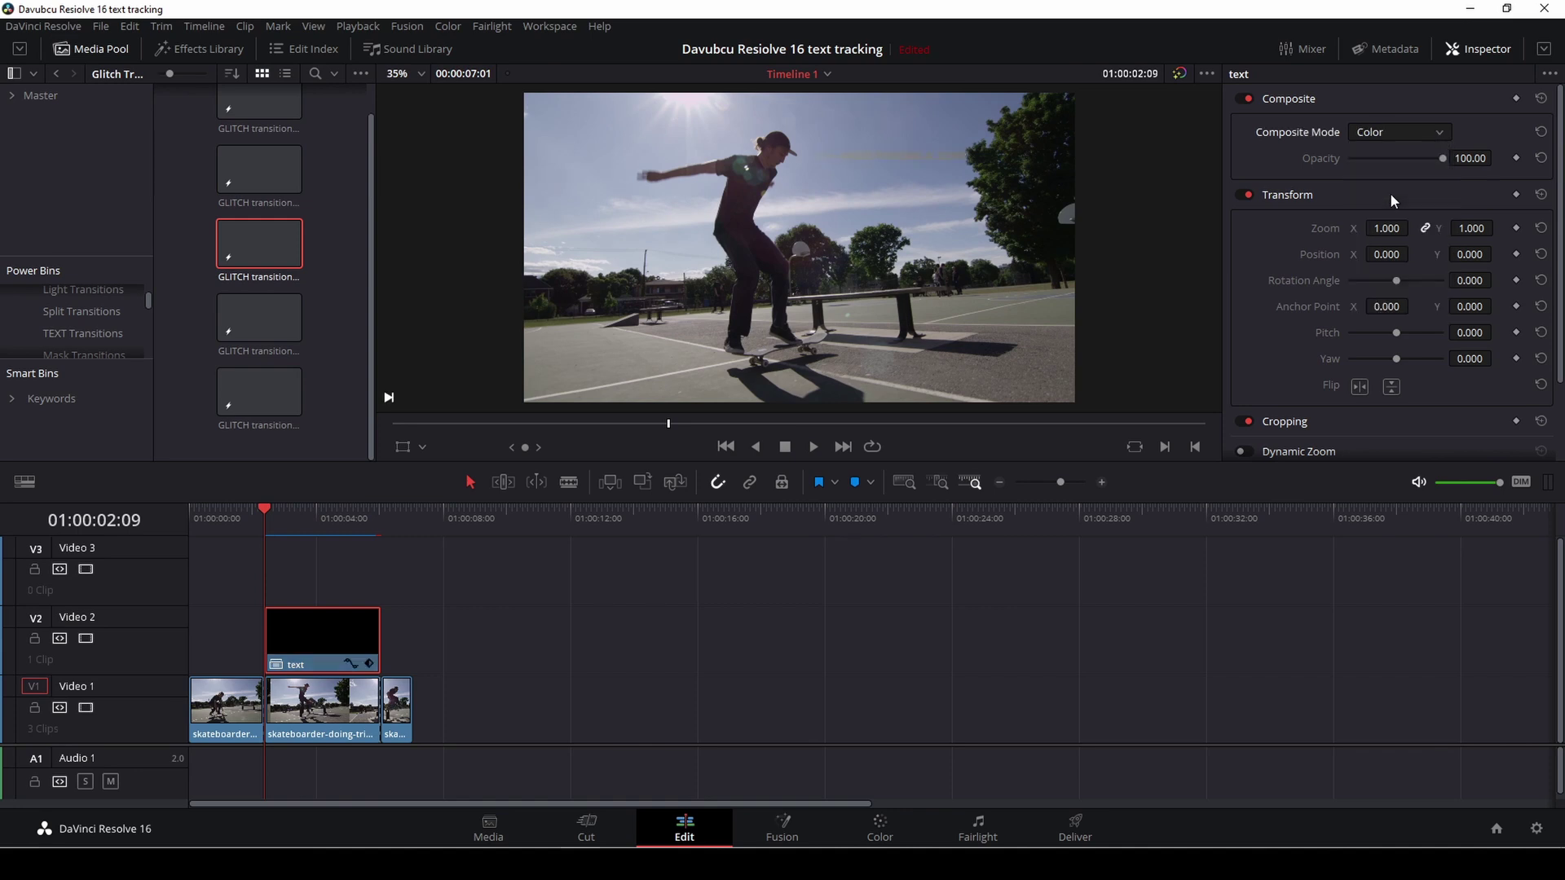
- Switch the text clip's composite mode to Vivid Light
click(1416, 129)
click(1406, 300)
scroll(1406, 300, down, 2)
scroll(945, 326, down, 5)
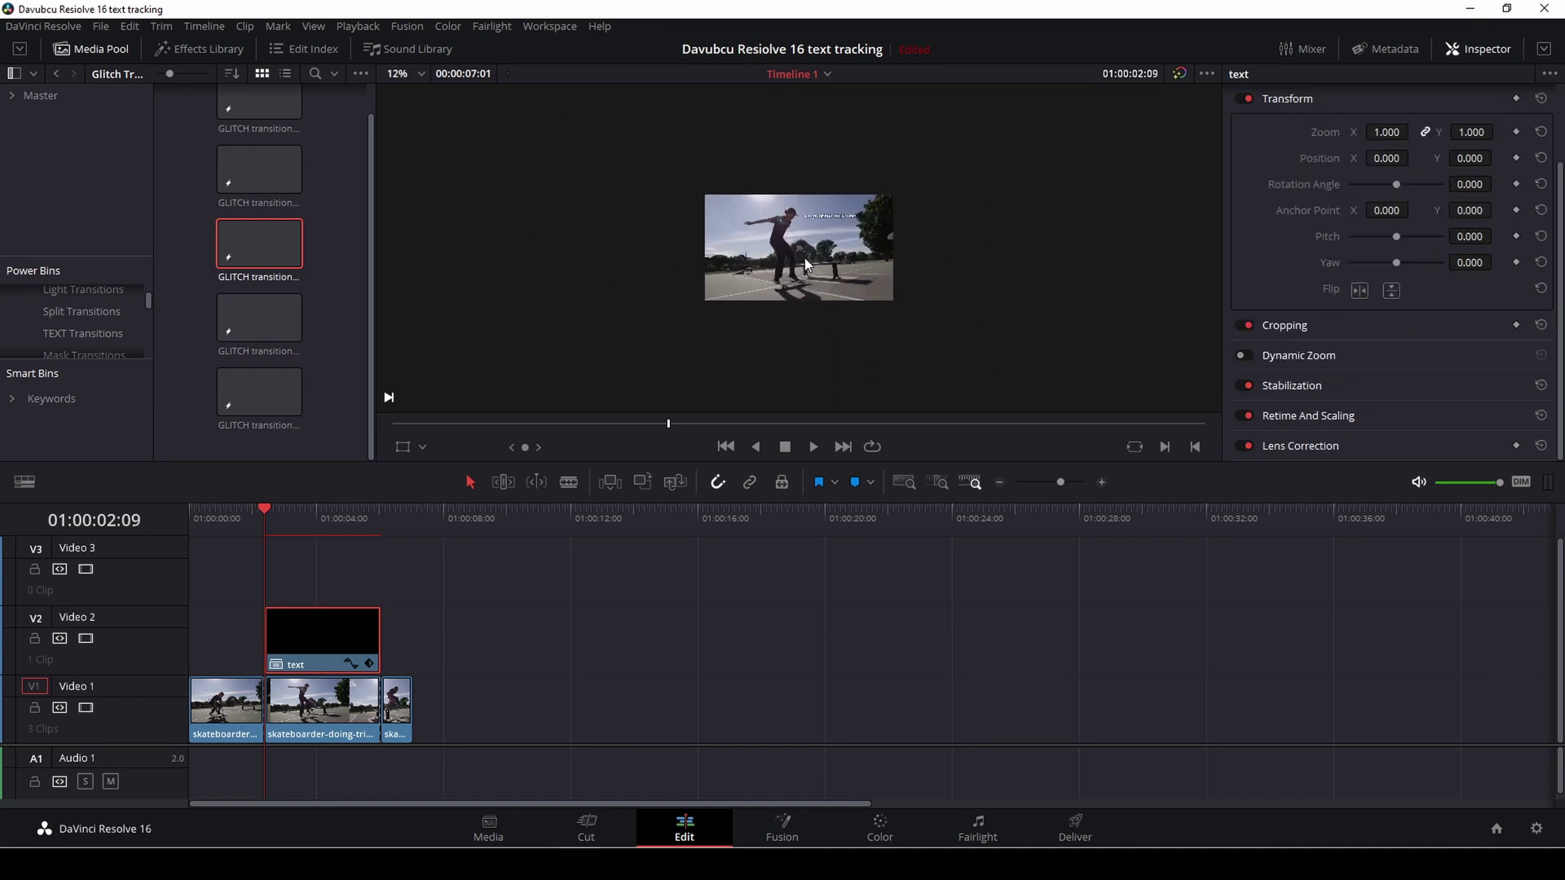
scroll(805, 257, up, 6)
scroll(804, 258, down, 1)
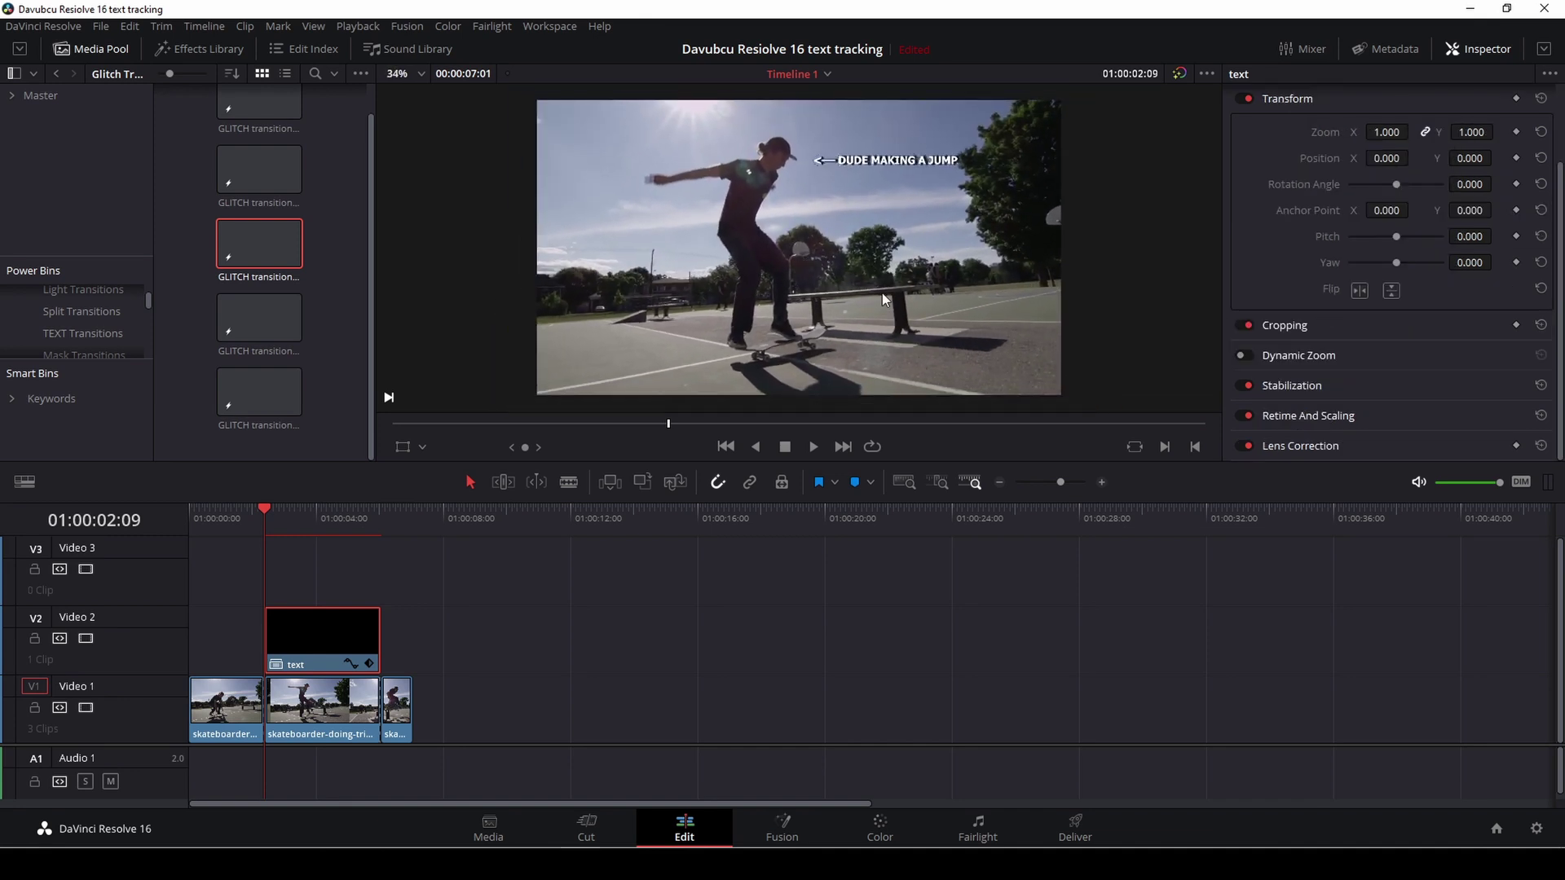
- Preview the Vivid Light label, then set the composite mode back to Normal
key(space)
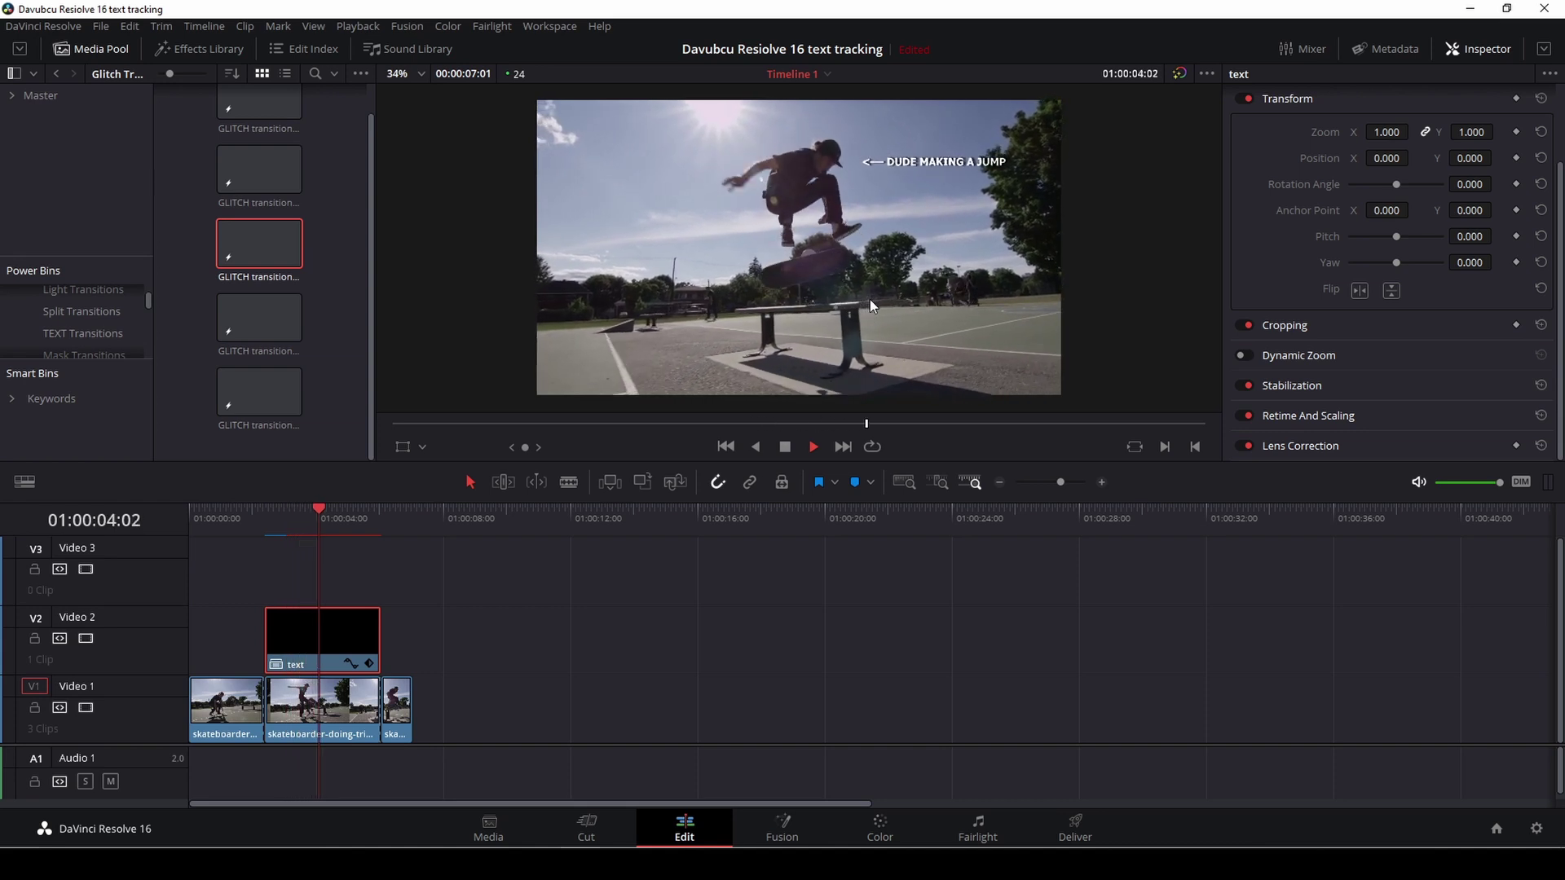
key(space)
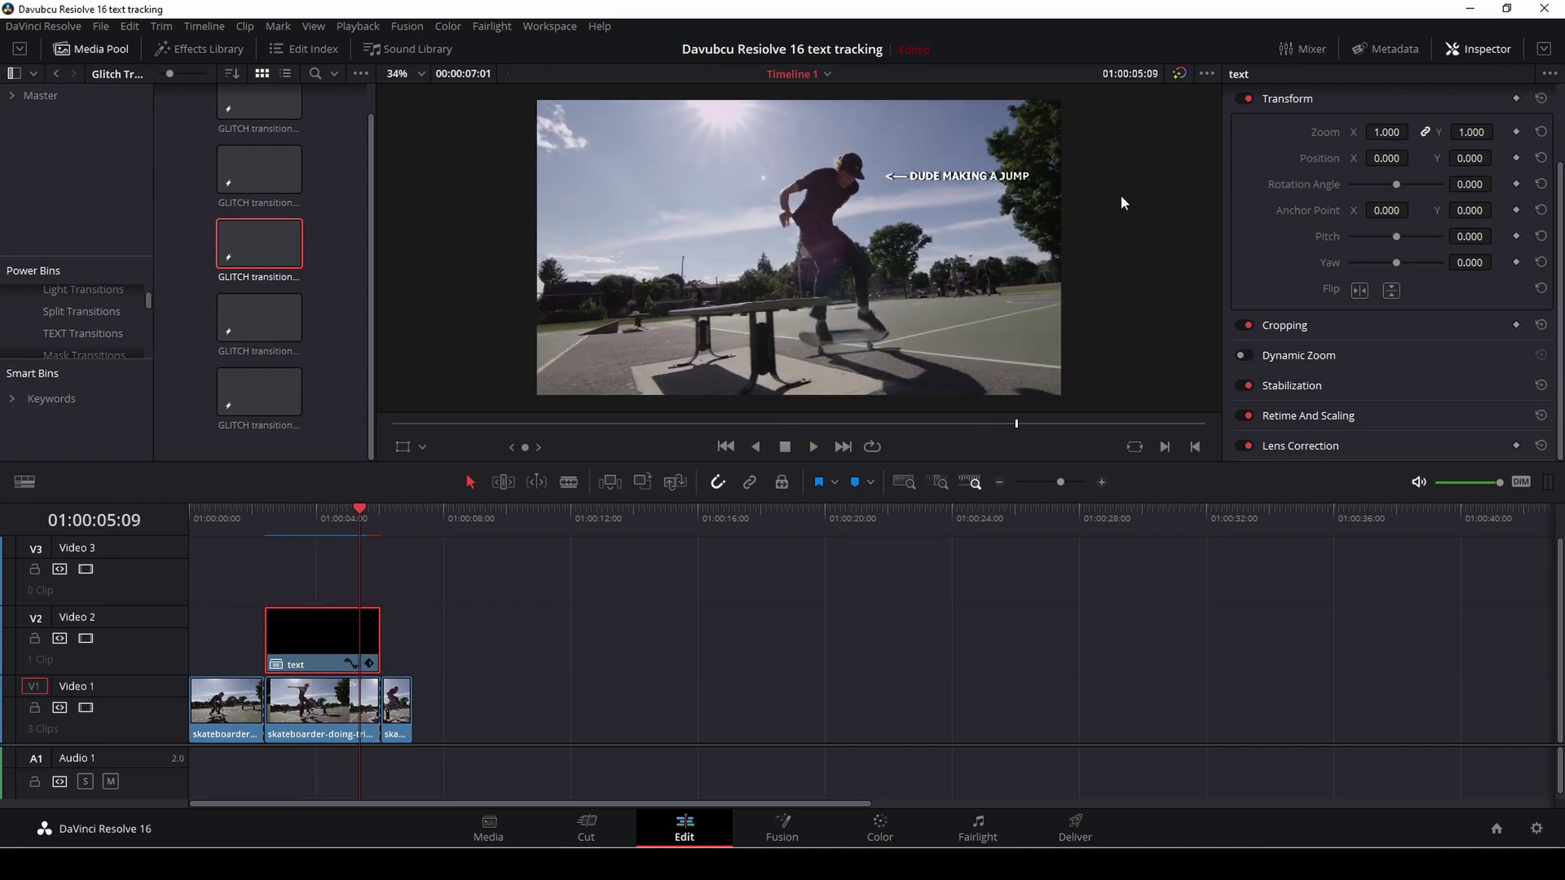
scroll(1283, 213, up, 2)
key(space)
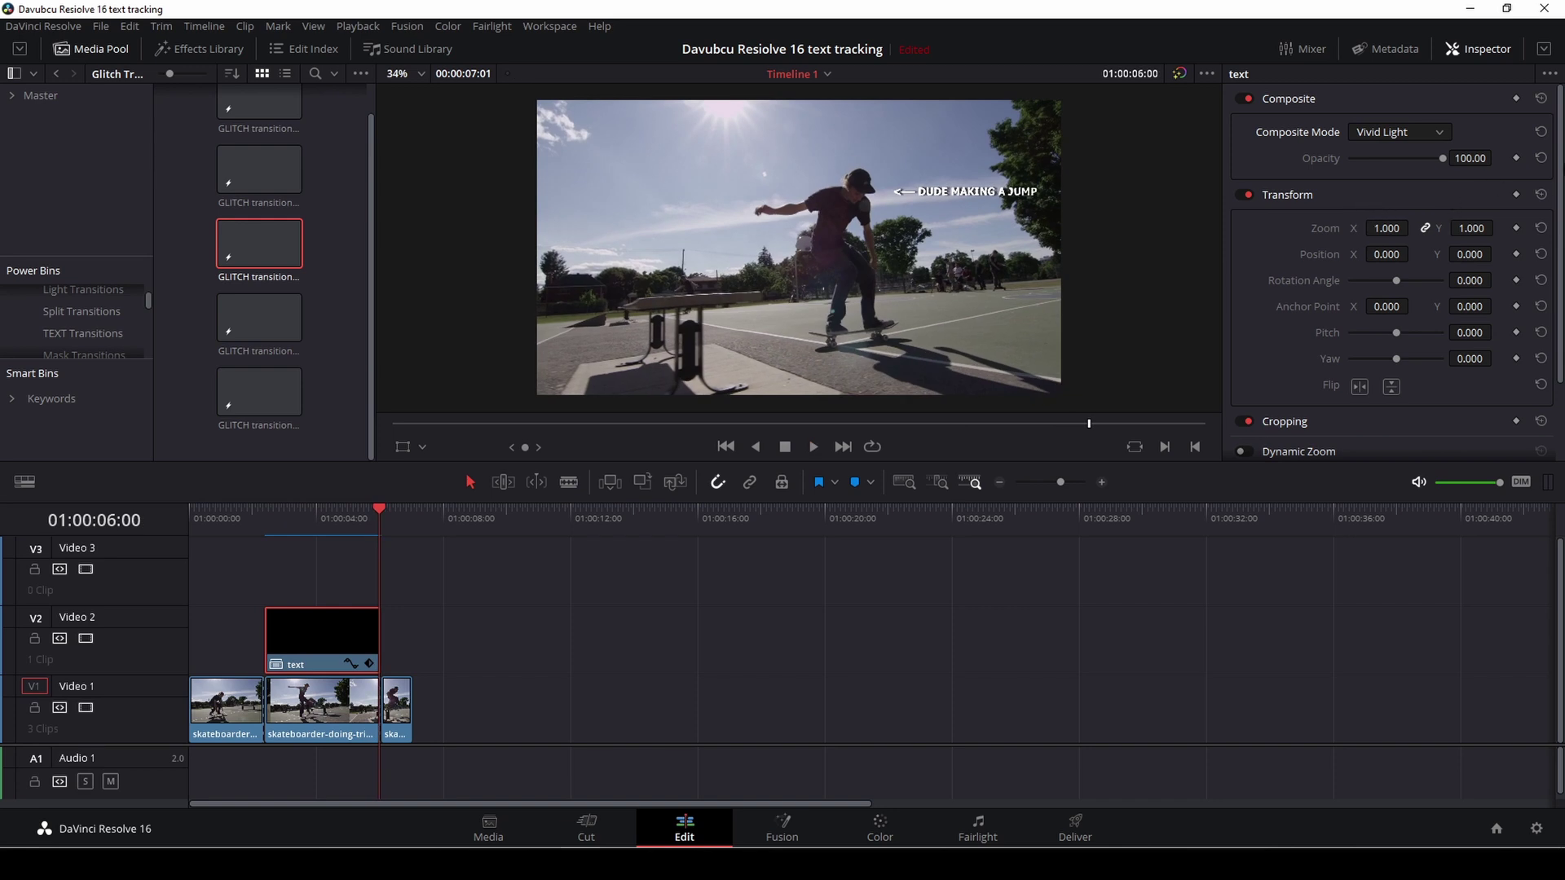
click(1441, 132)
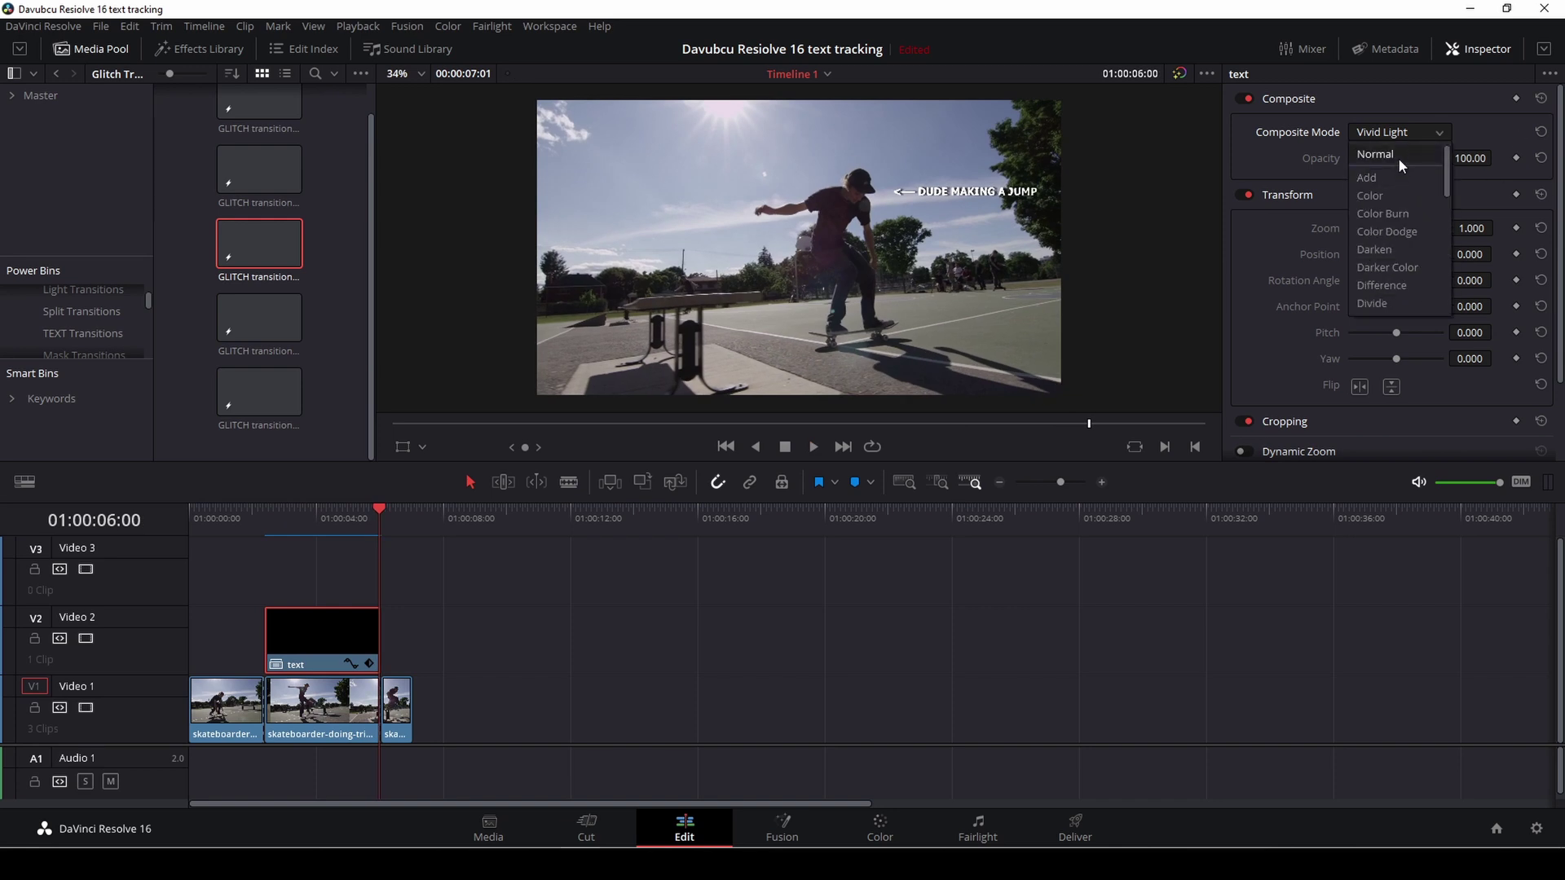
click(1399, 157)
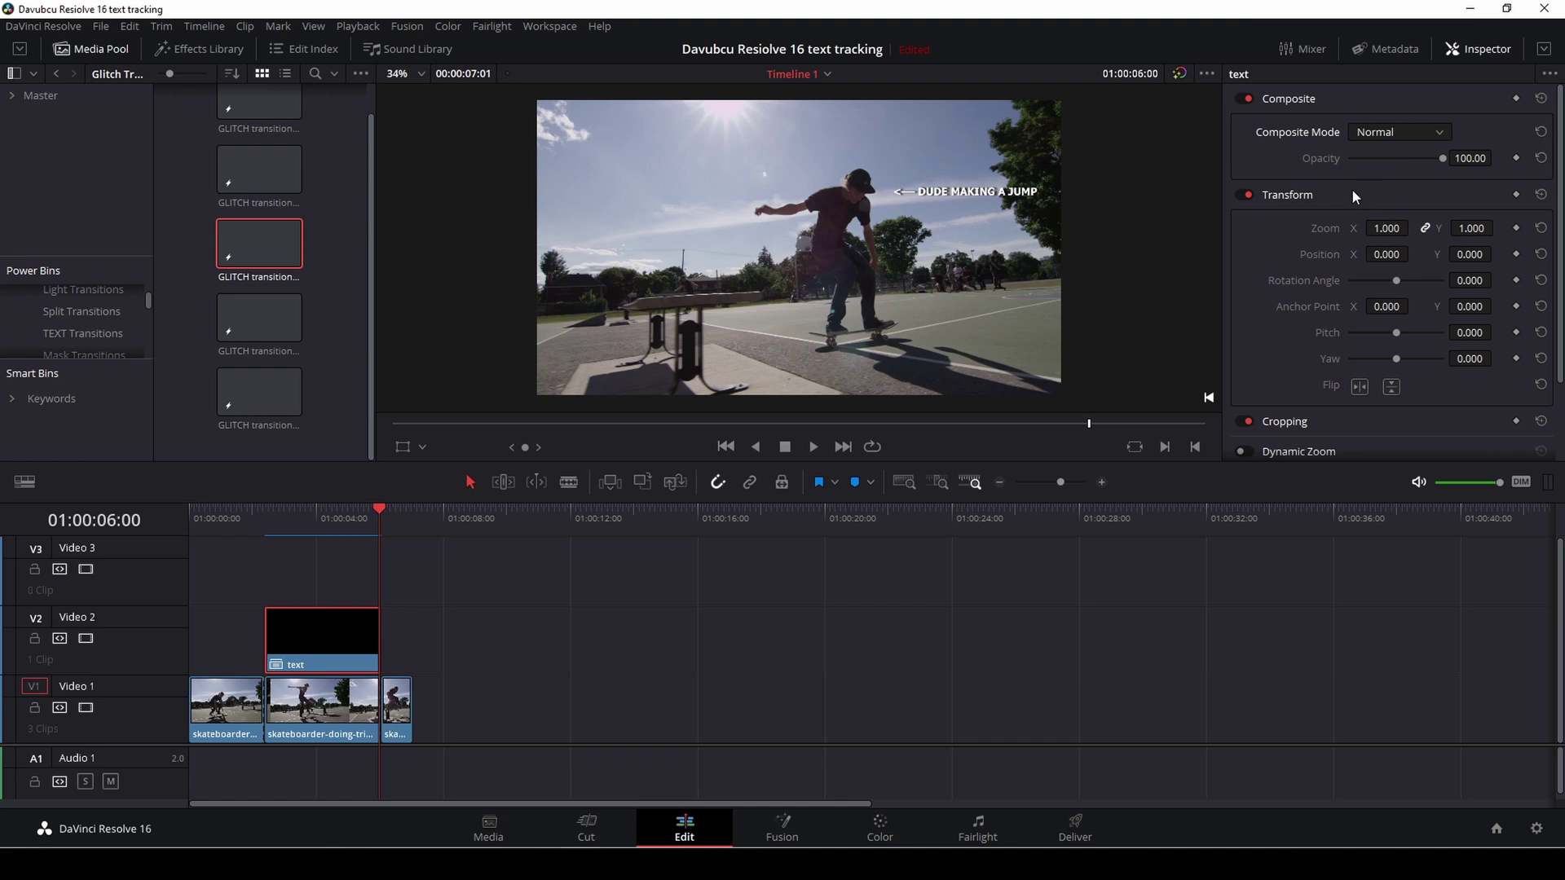
- Inside the text compound clip, colour the title #ffaa00, then return to Timeline 1
right_click(344, 648)
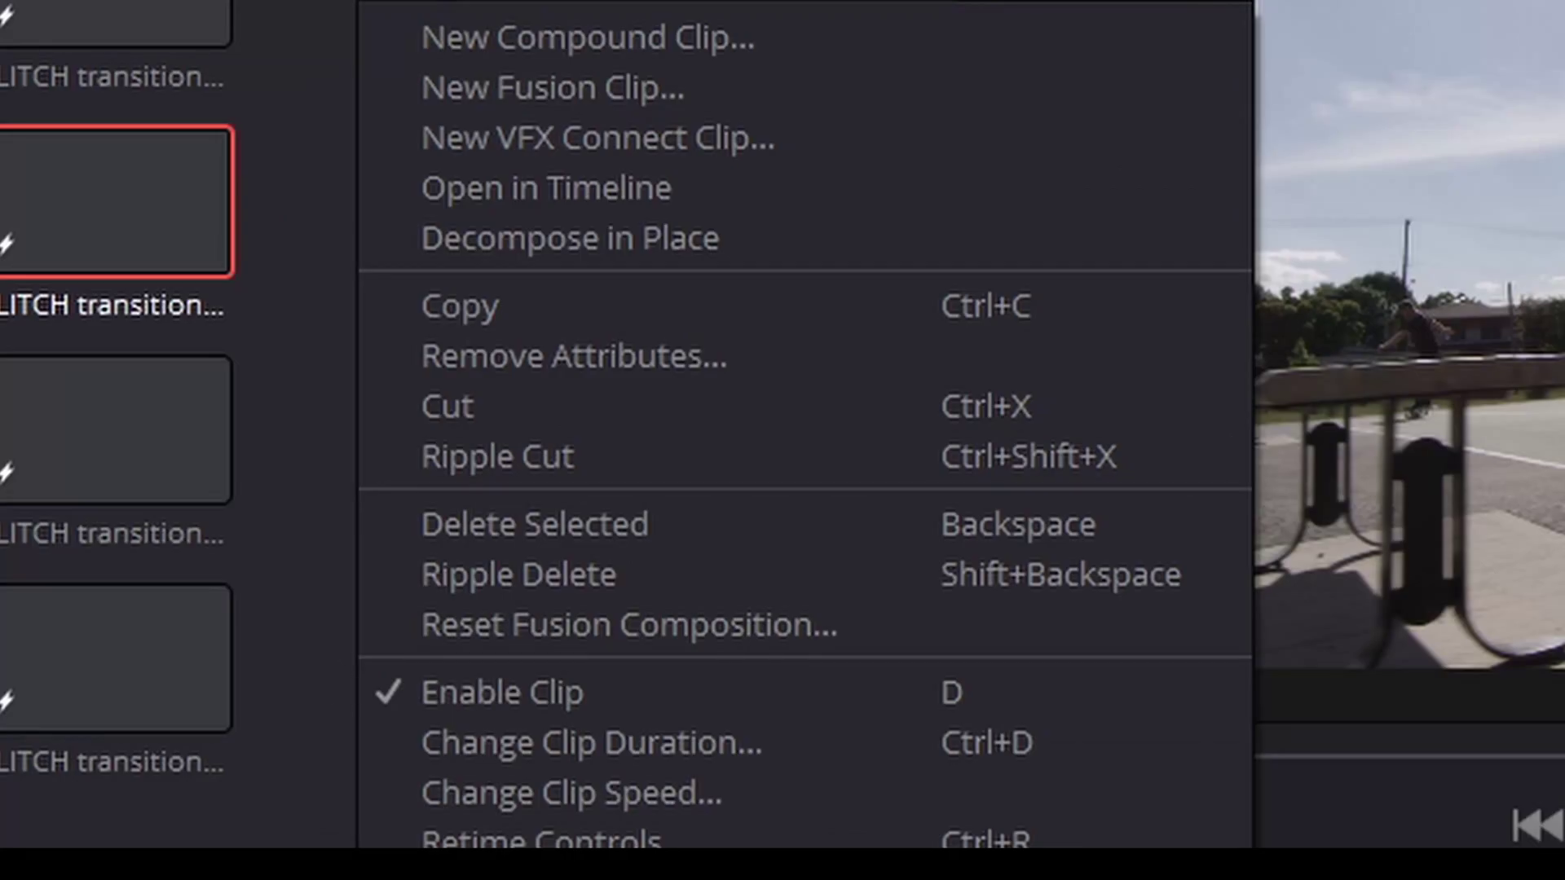
click(510, 187)
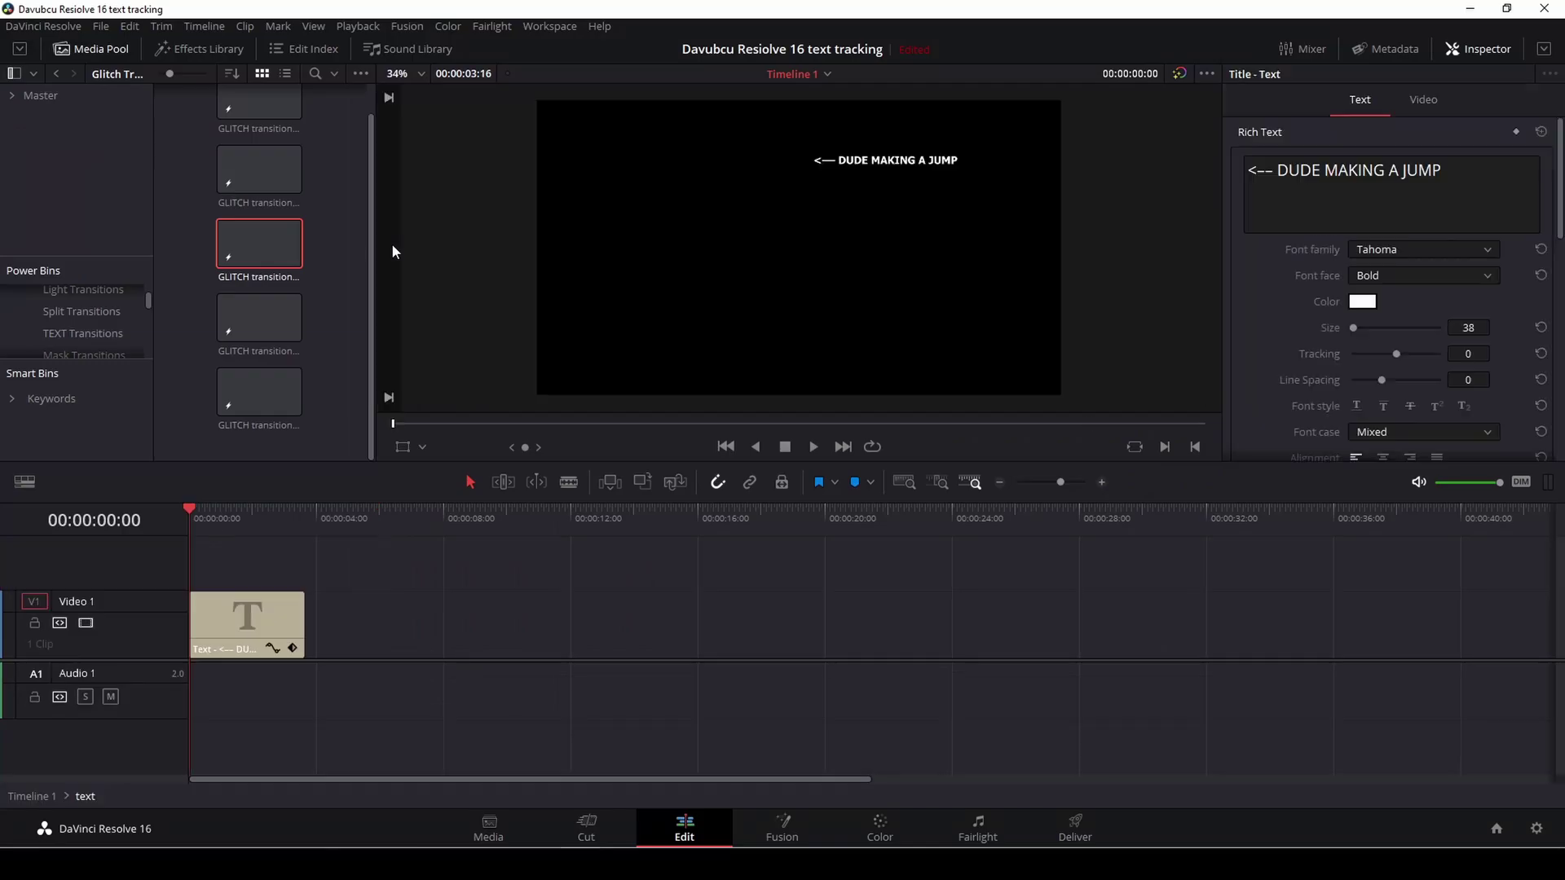
click(226, 636)
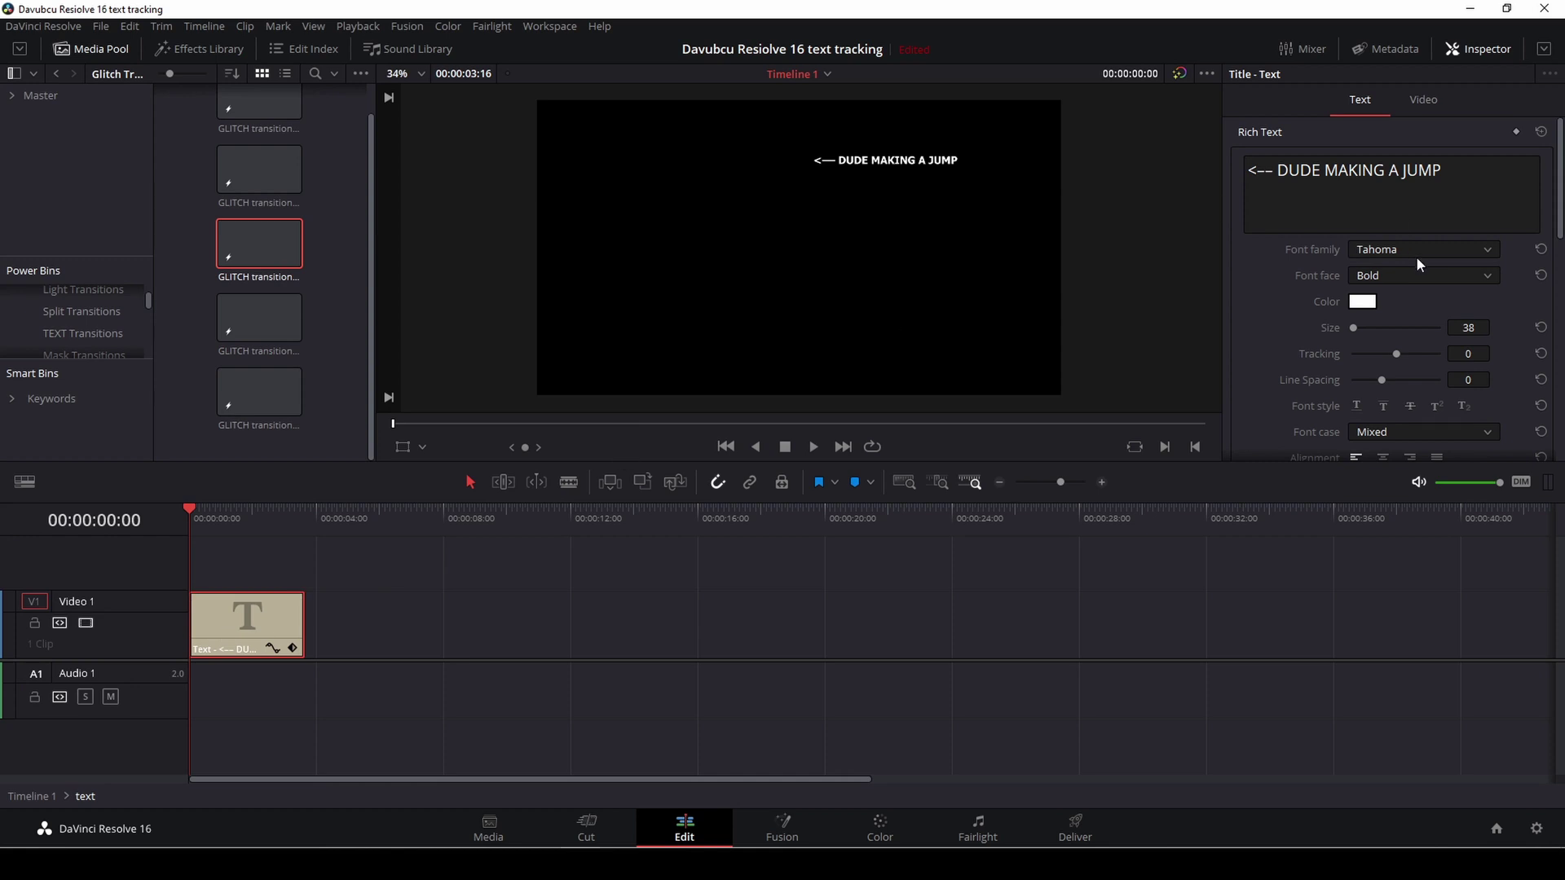
click(1363, 303)
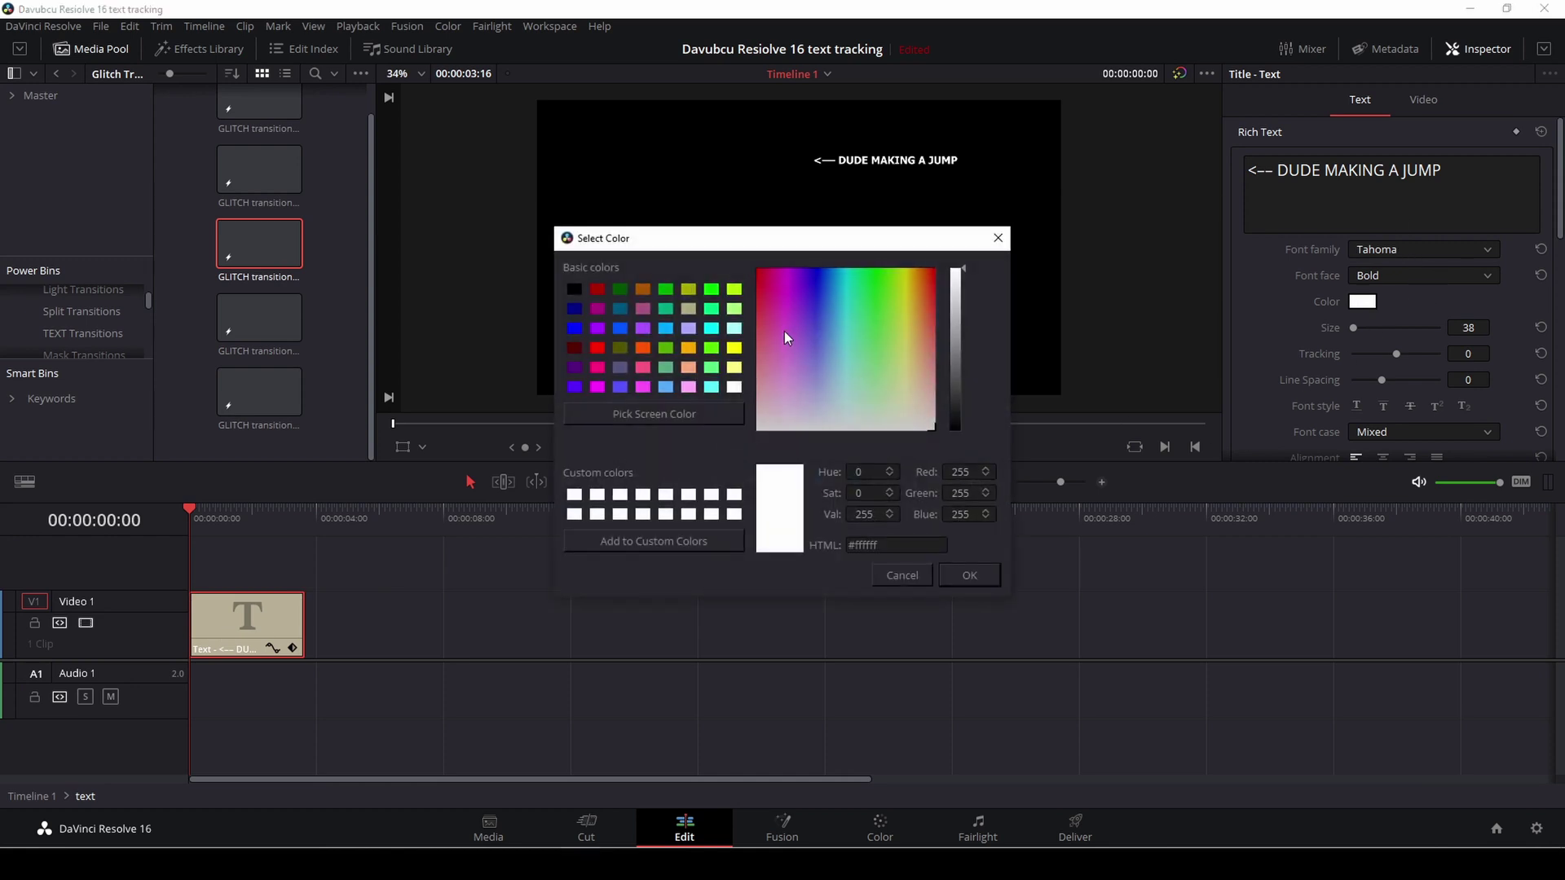
click(697, 350)
click(970, 575)
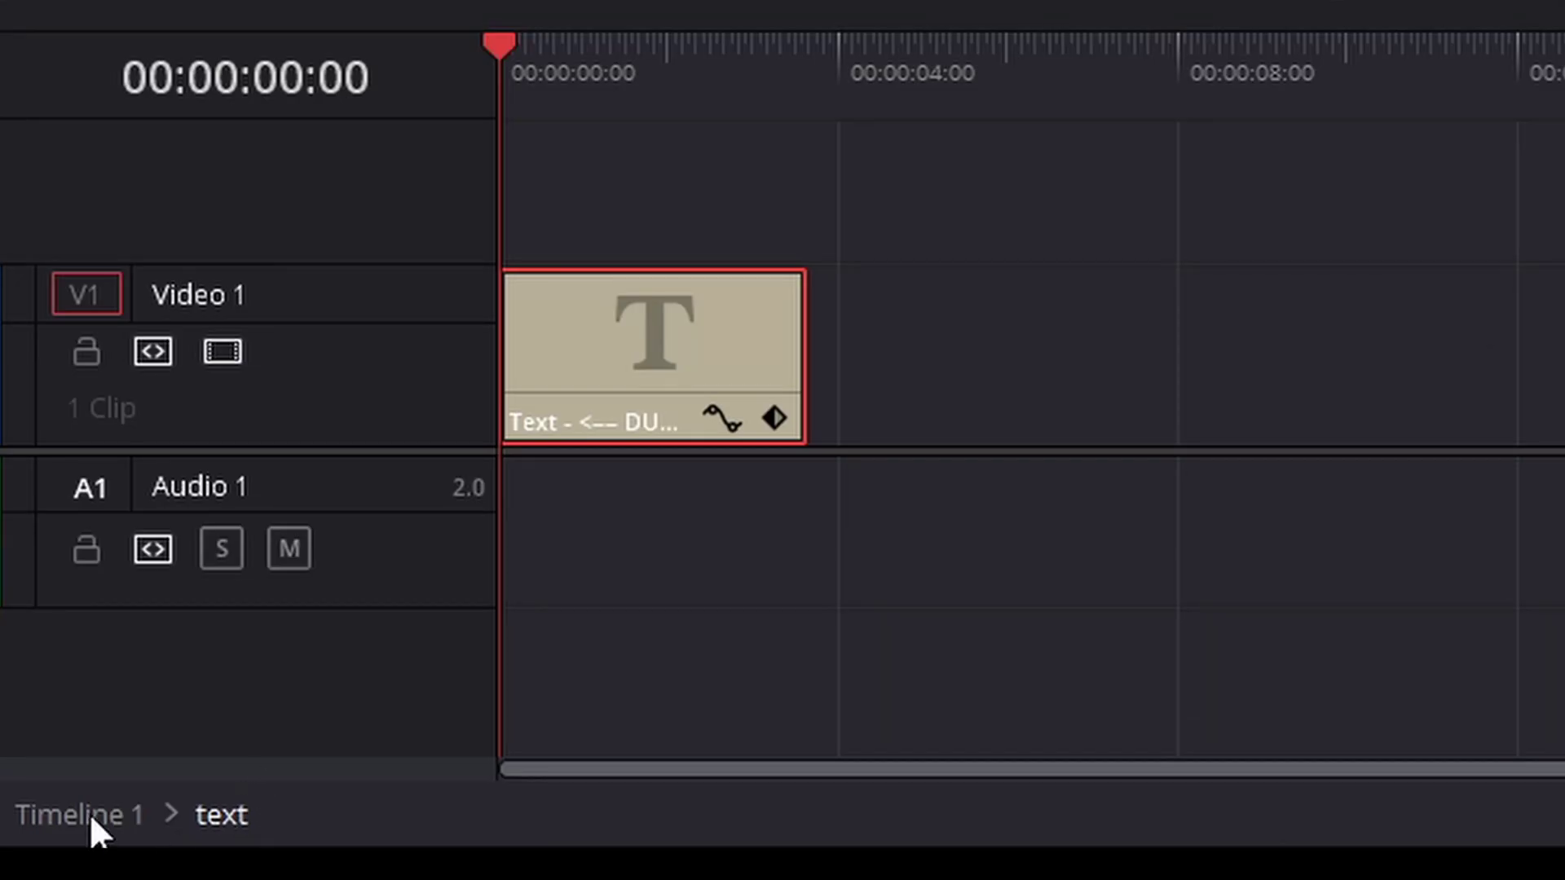
click(89, 814)
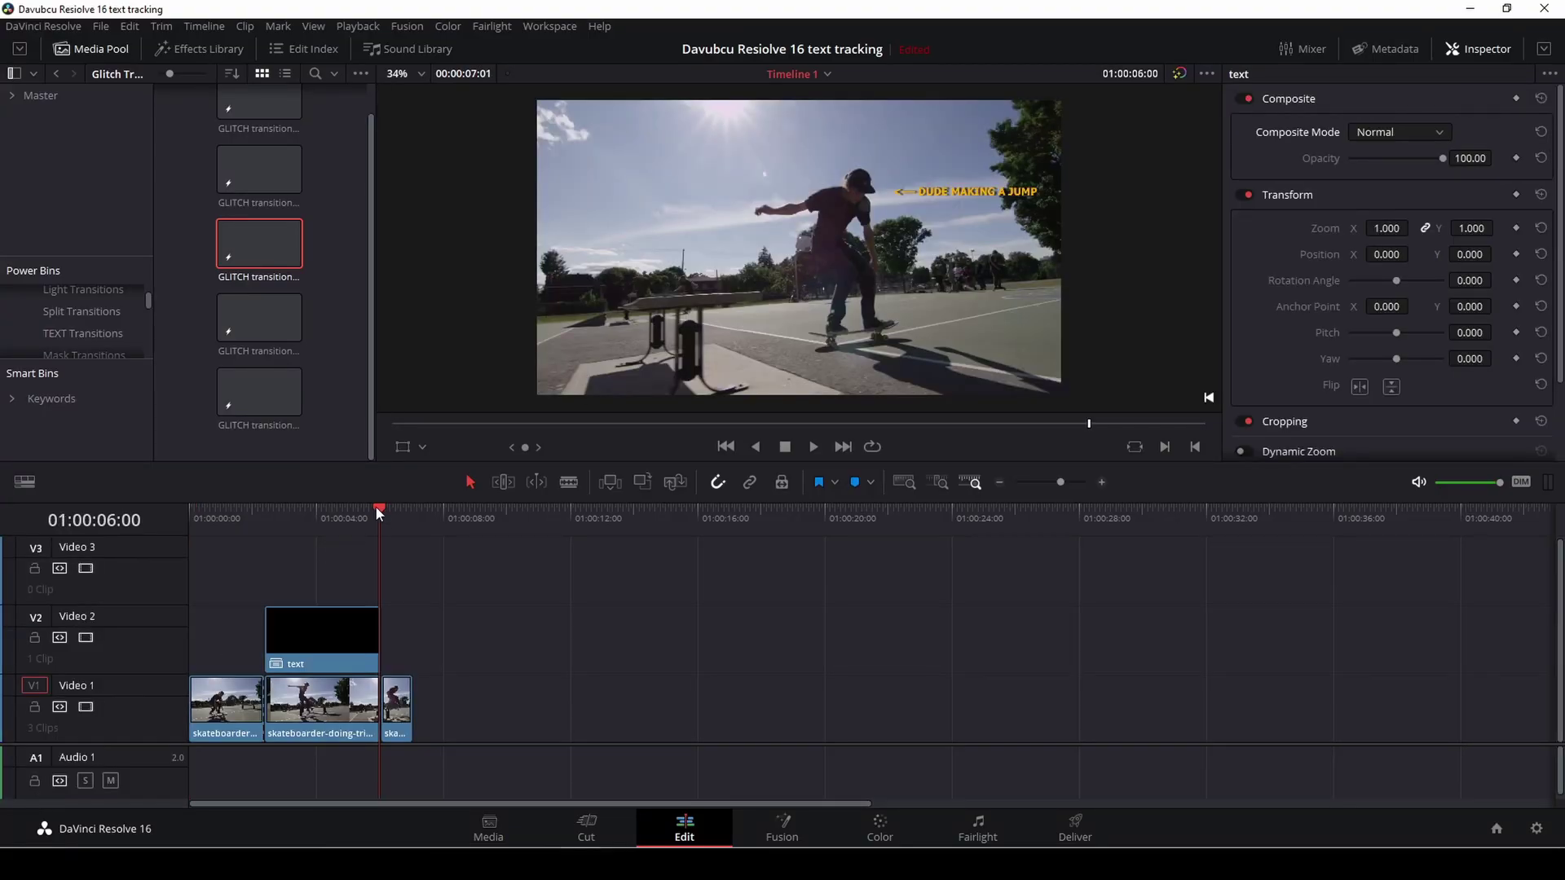
- Replay from 01:00:02:09 to check the orange label, then add a GLITCH transition clip on Video 3
drag(377, 506, 274, 525)
key(space)
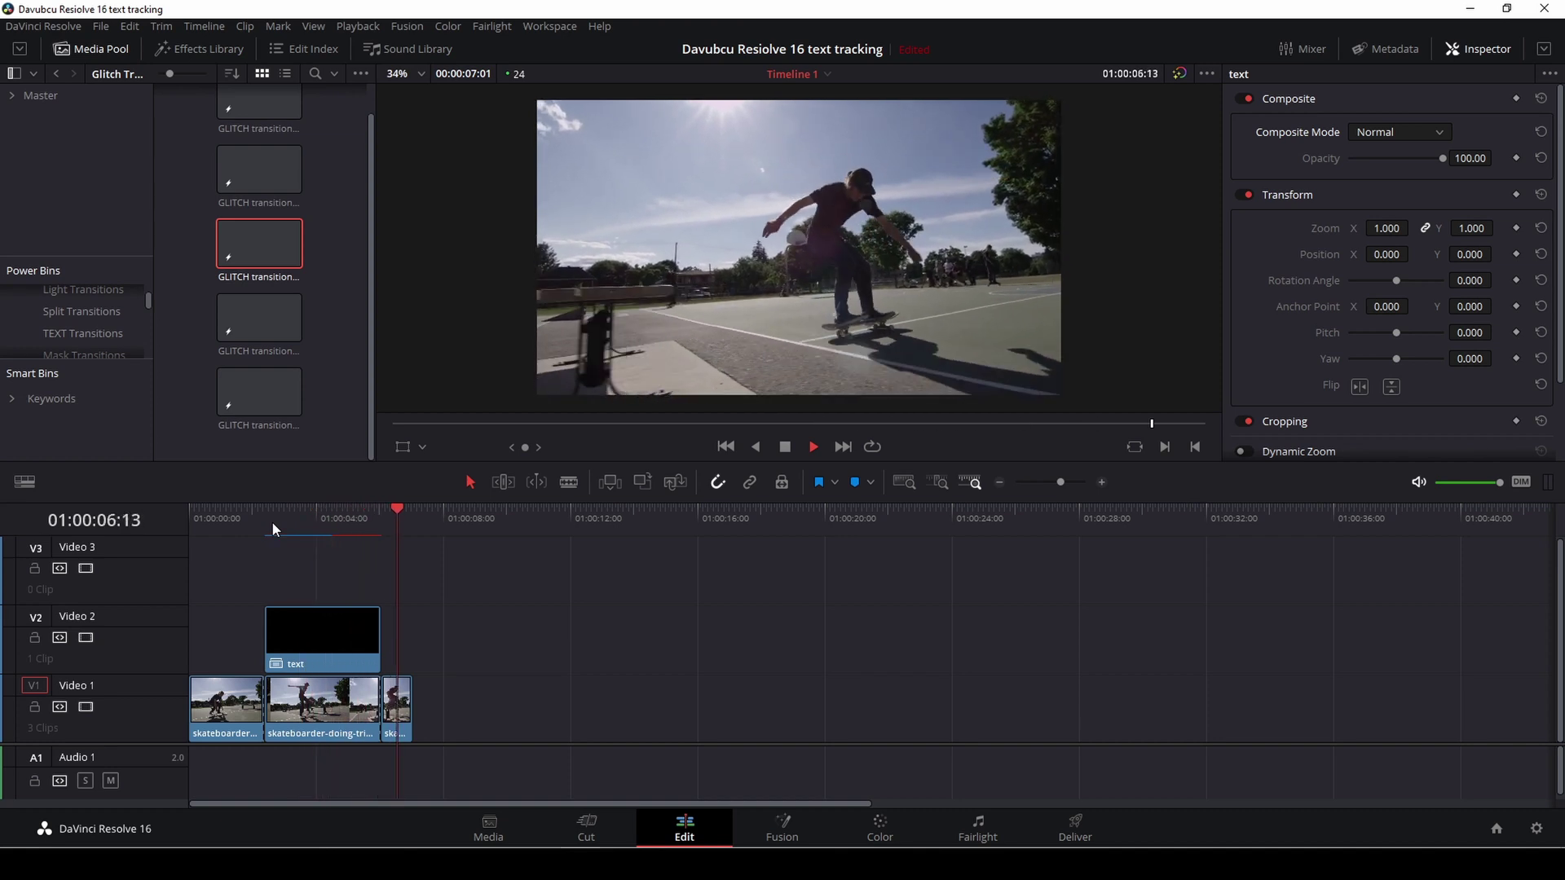
click(271, 521)
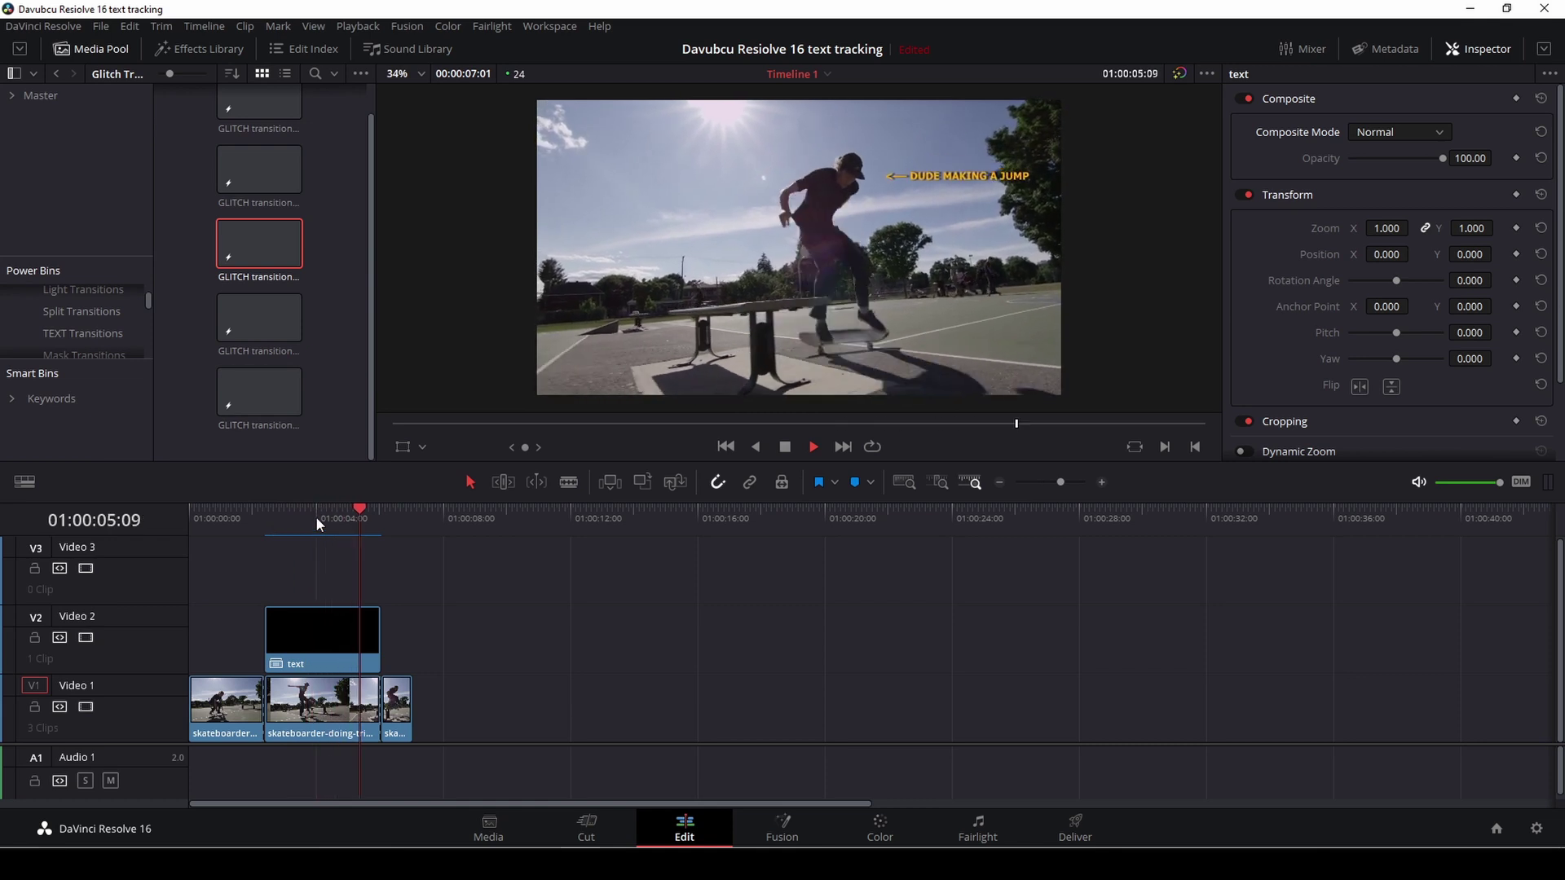
key(space)
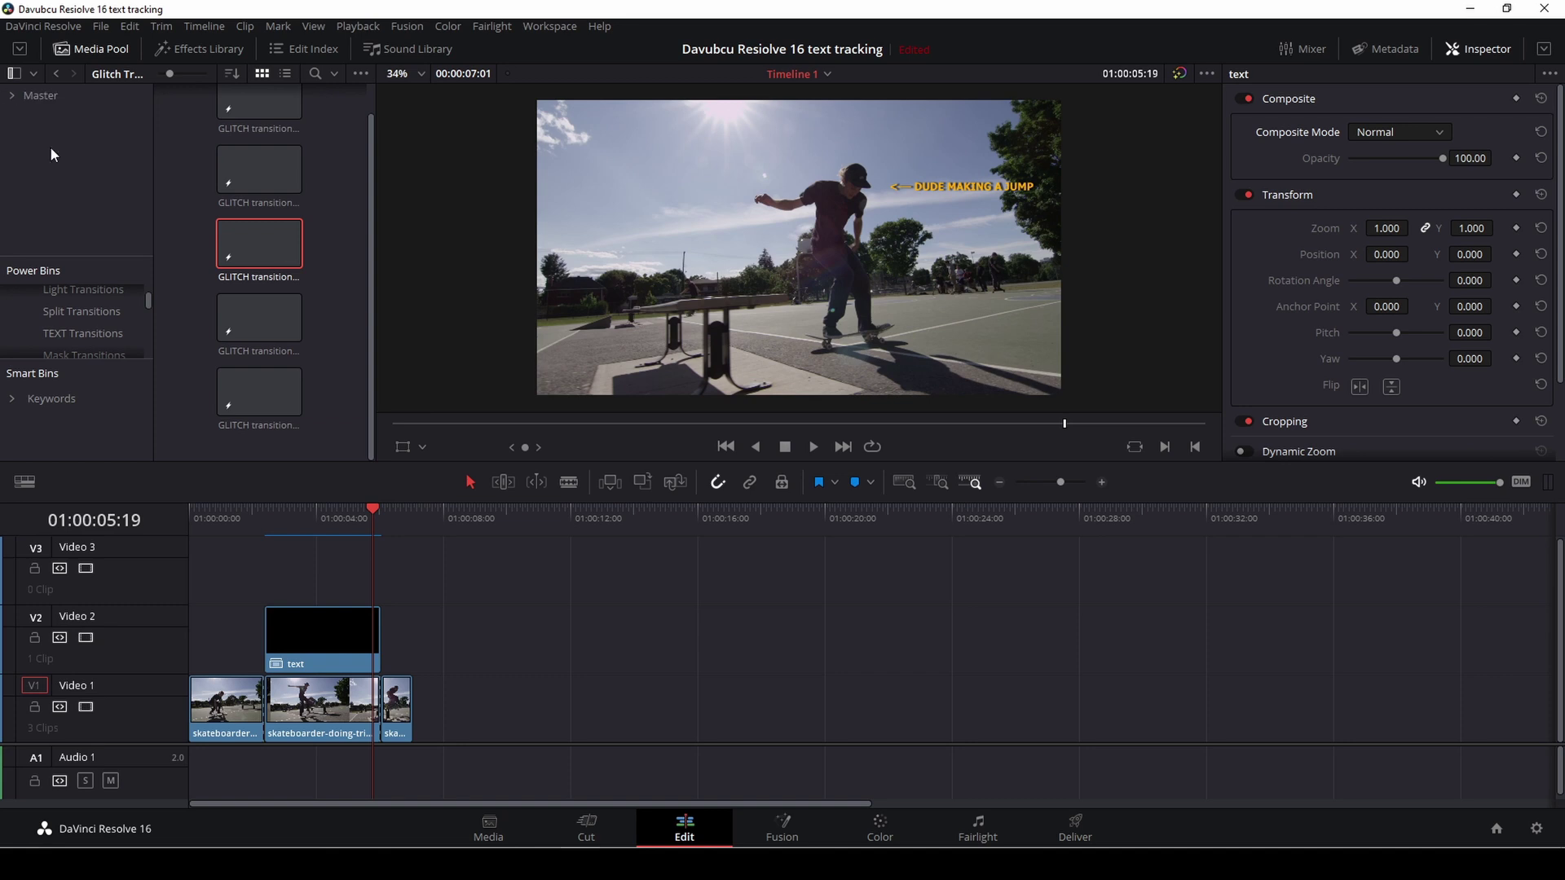
drag(259, 244, 365, 562)
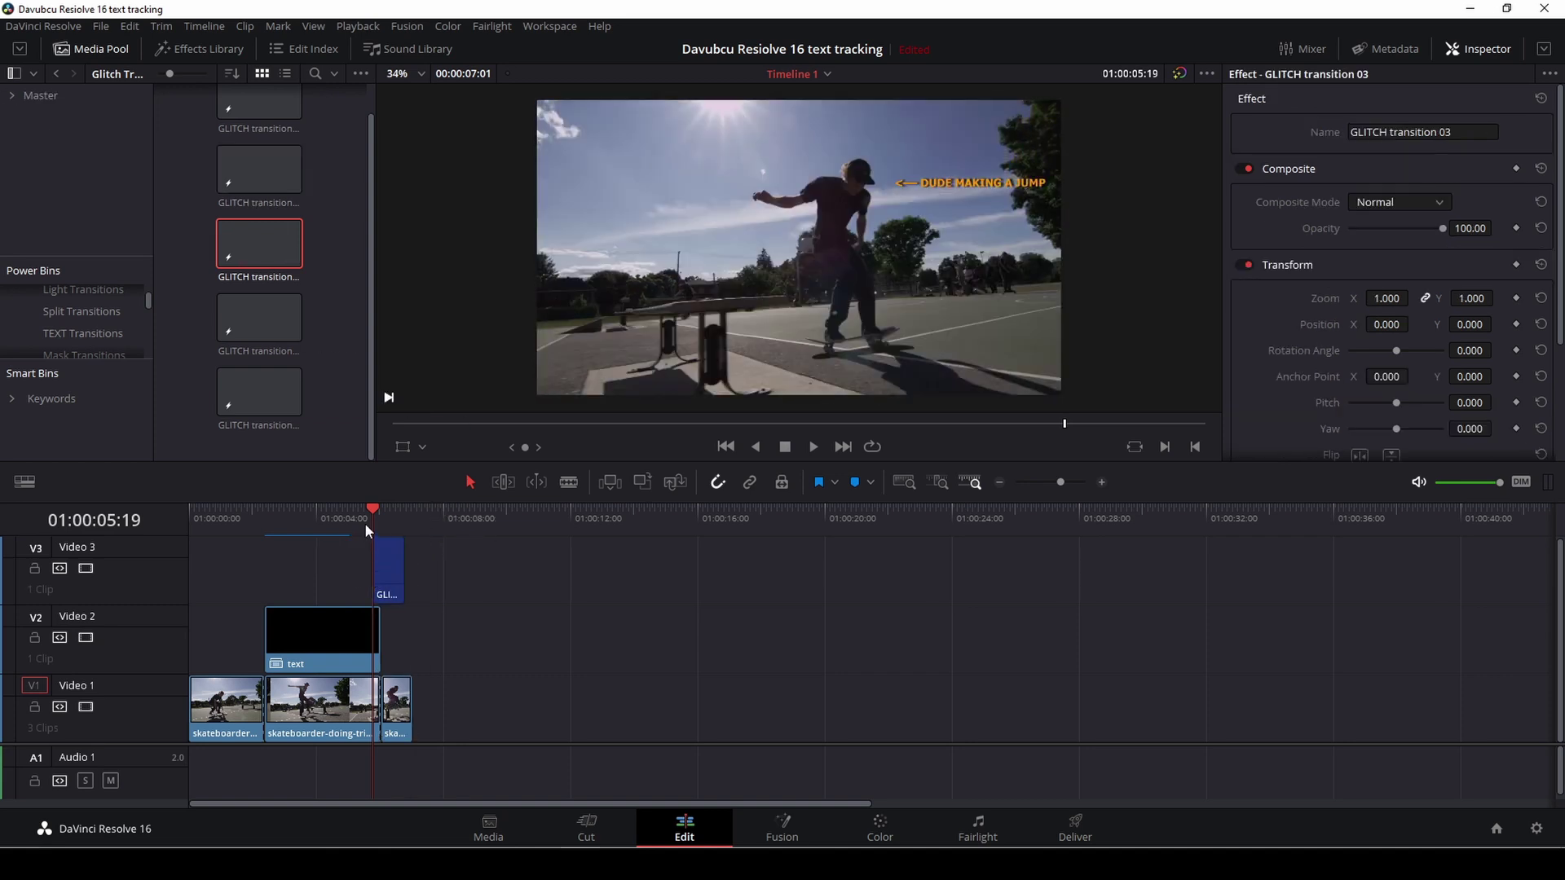